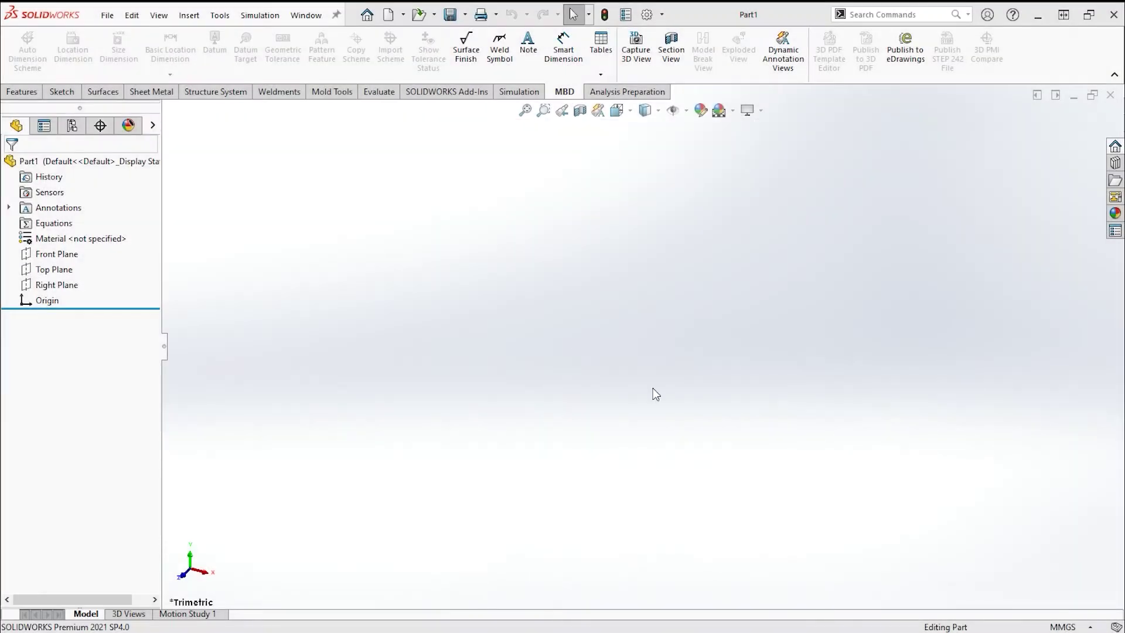
Step: Start a new sketch on the Front Plane
click(59, 255)
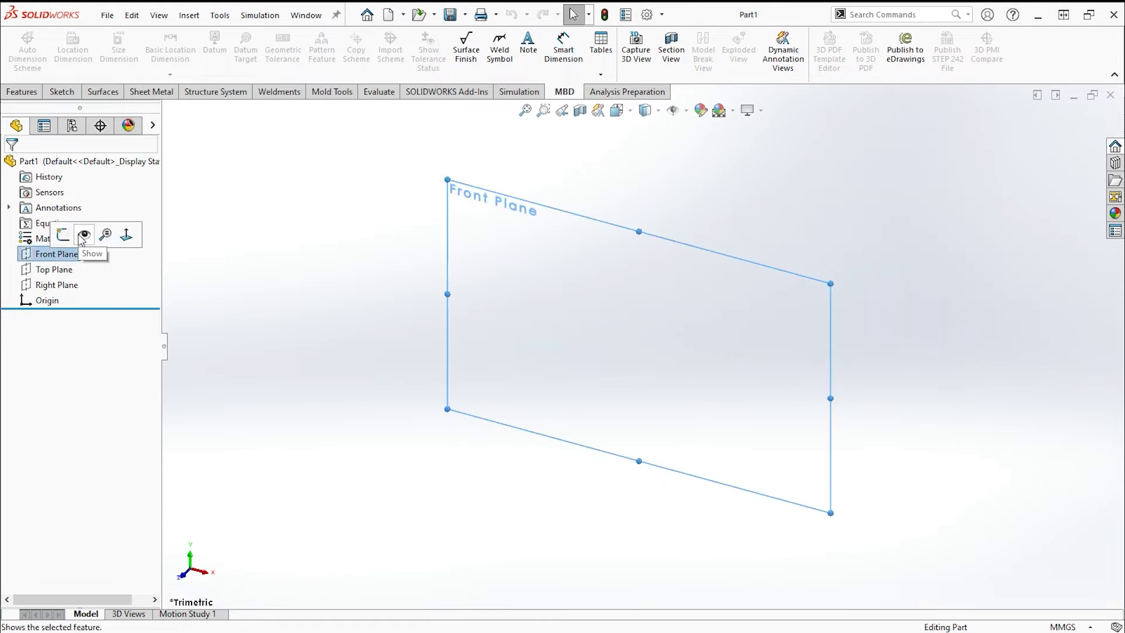
click(64, 234)
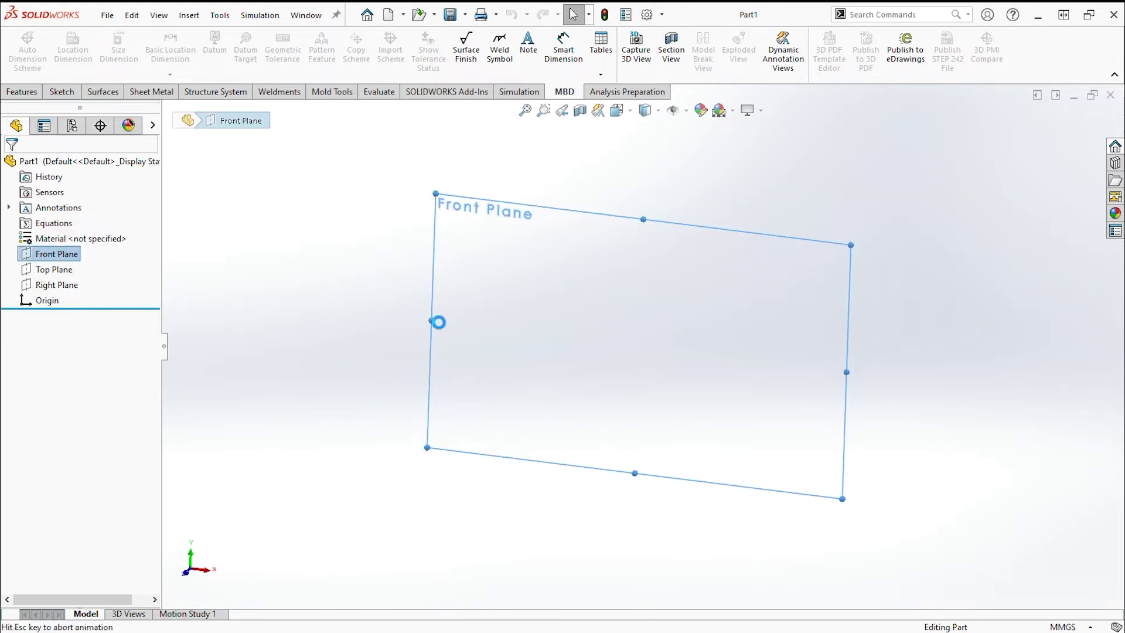
click(955, 389)
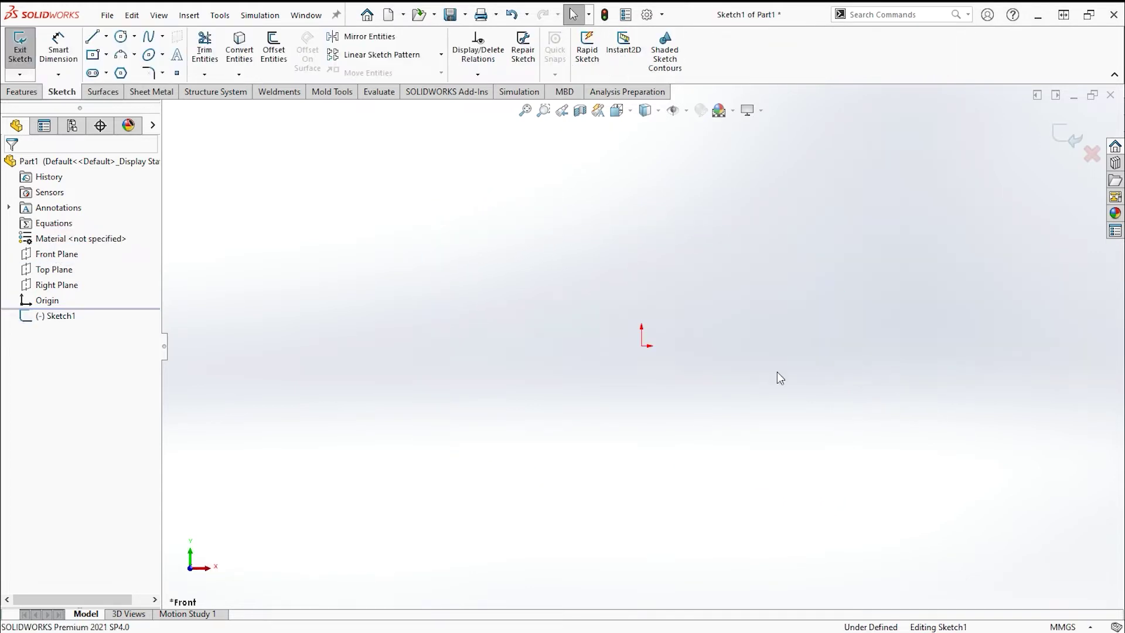
Step: Draw a horizontal line from the origin ending in a short 45° downward diagonal
key(l)
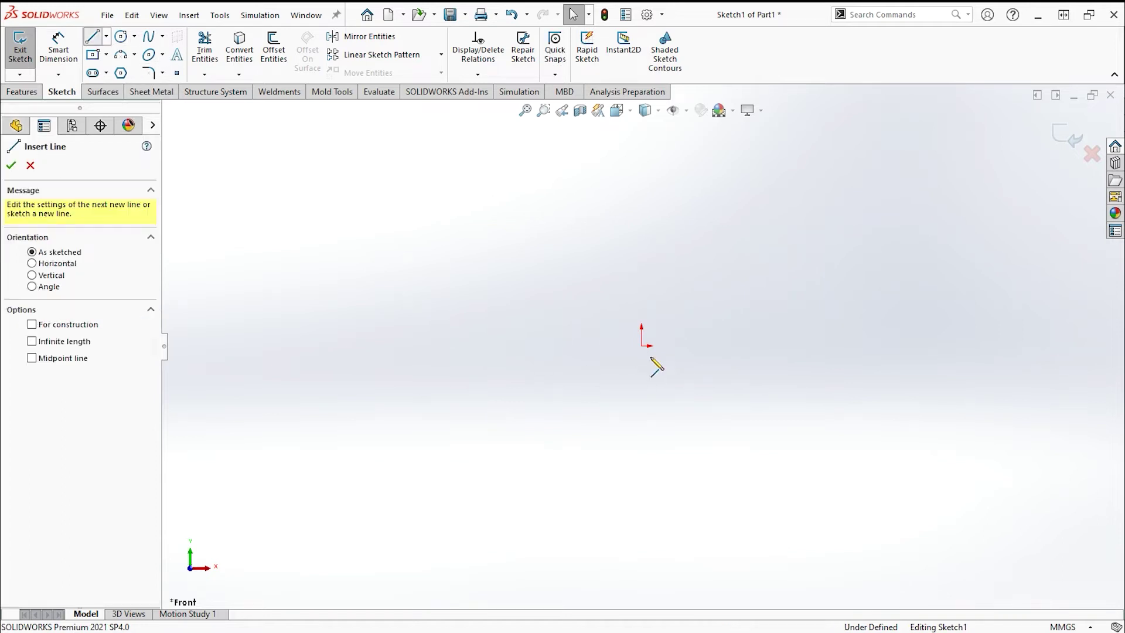
click(641, 345)
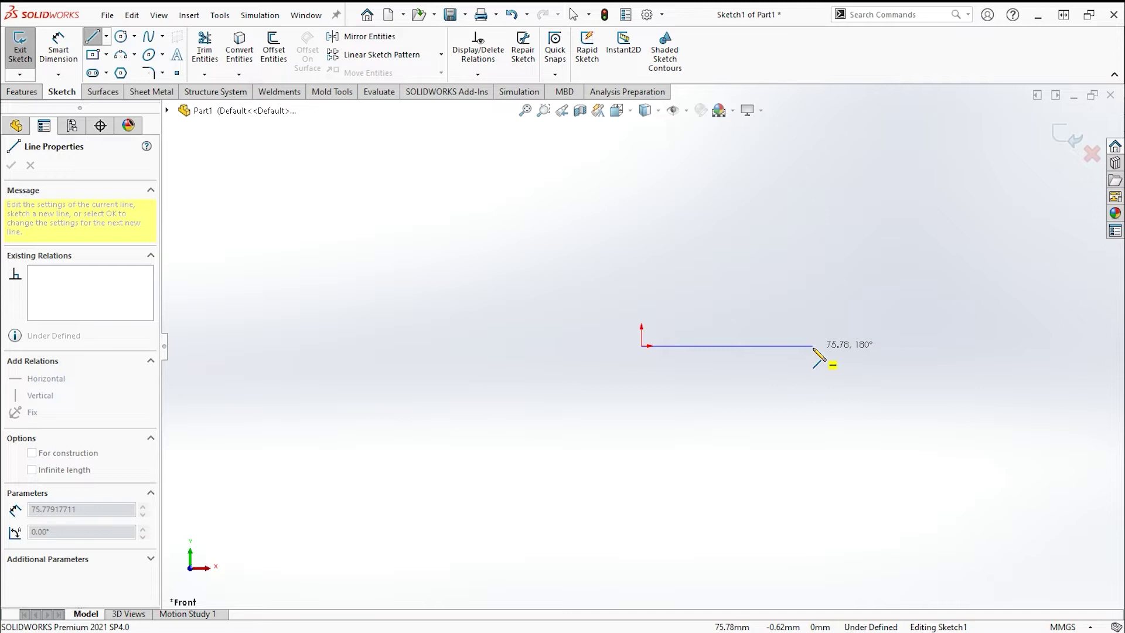
click(813, 346)
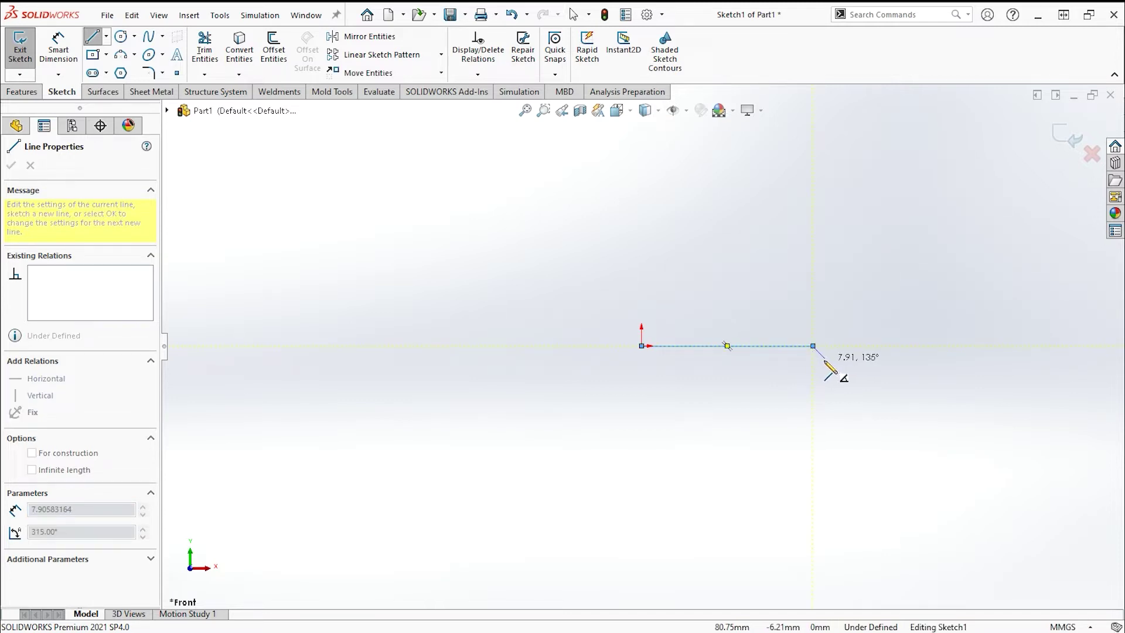
double_click(826, 359)
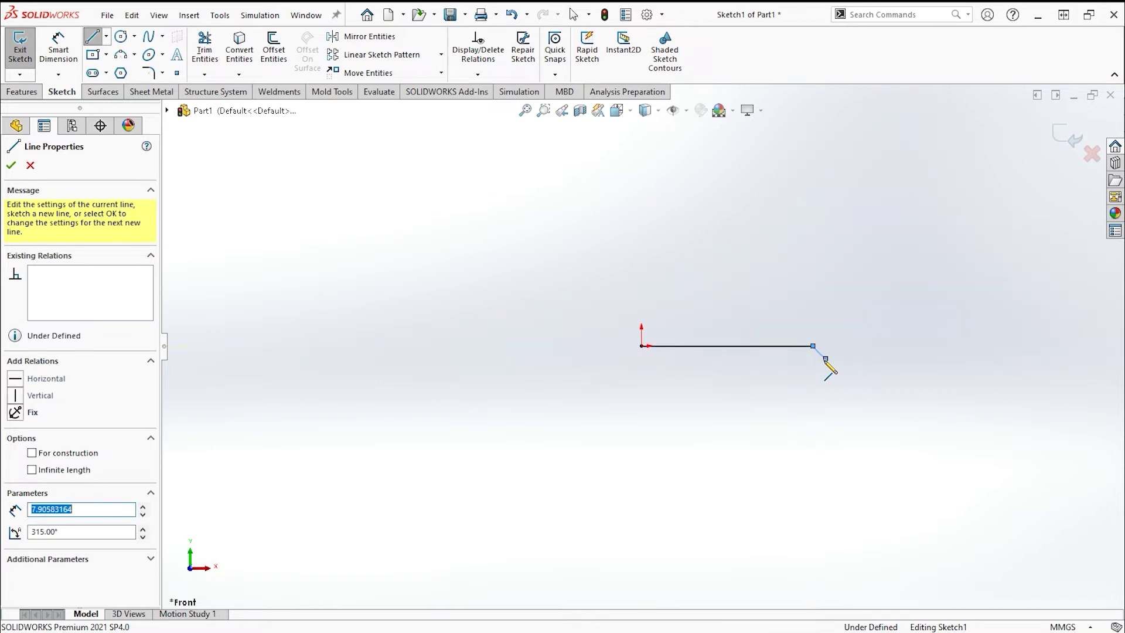
click(825, 359)
scroll(830, 373, down, 3)
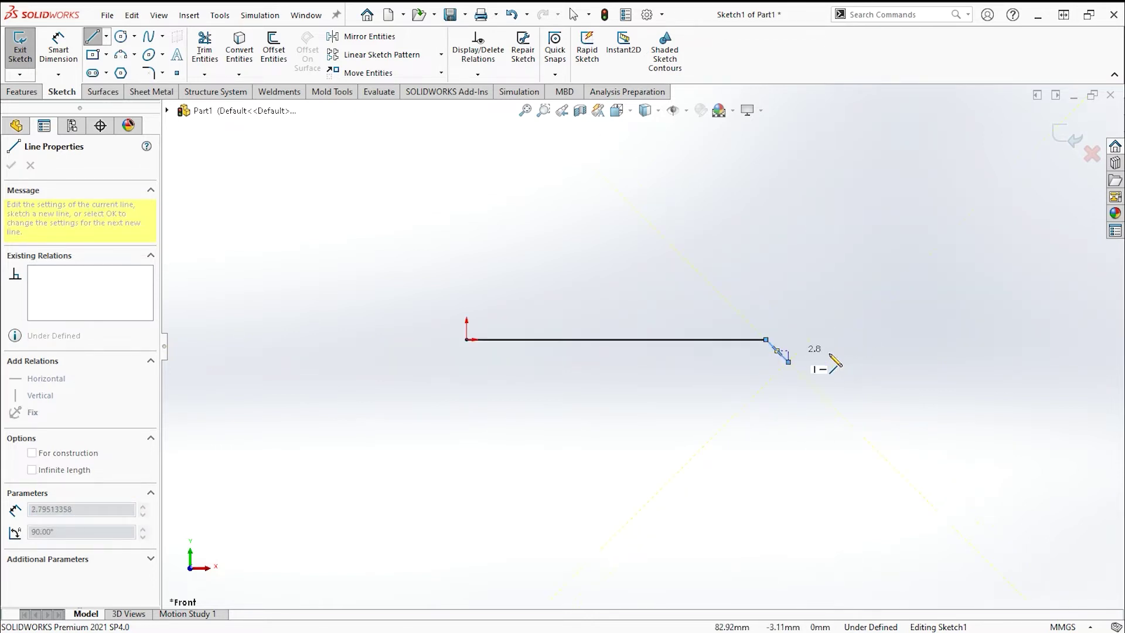
click(801, 376)
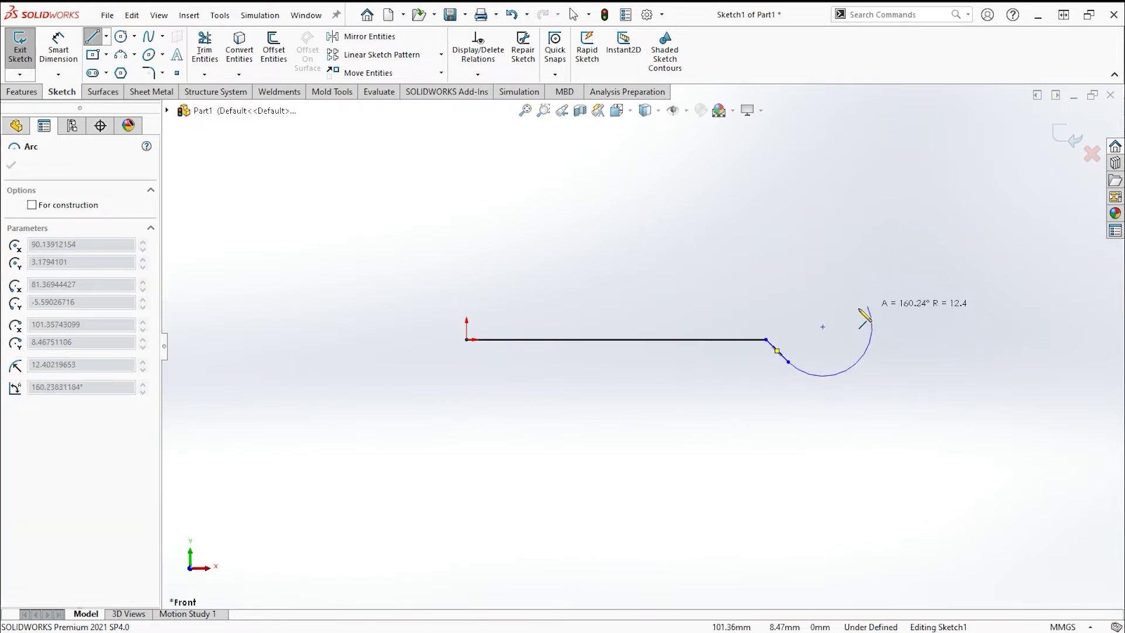
key(Escape)
key(Escape)
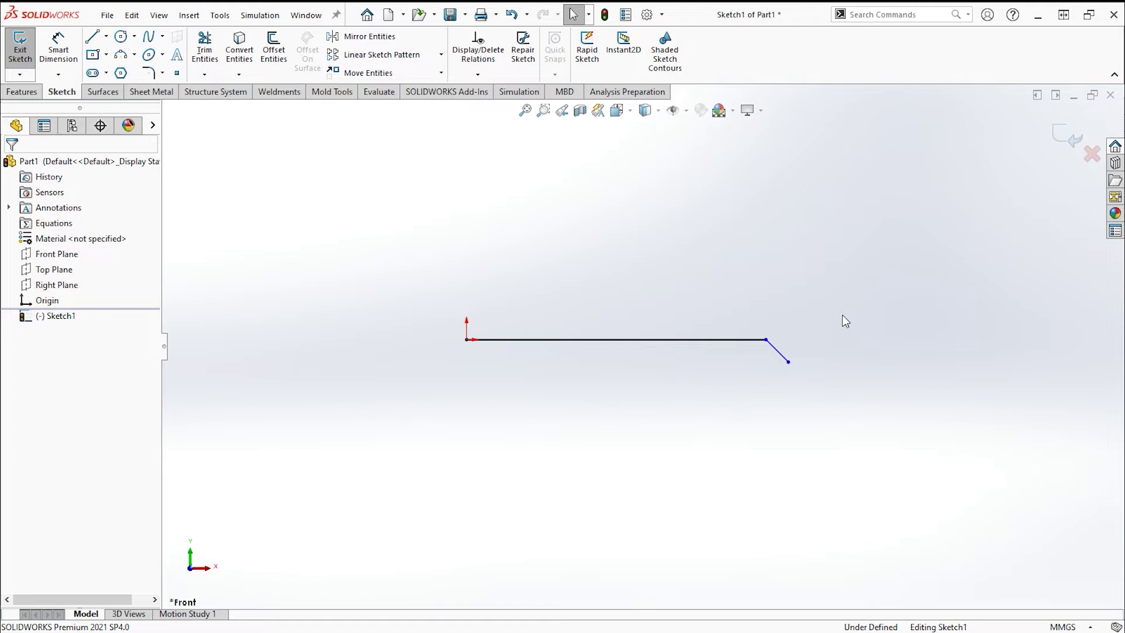
key(l)
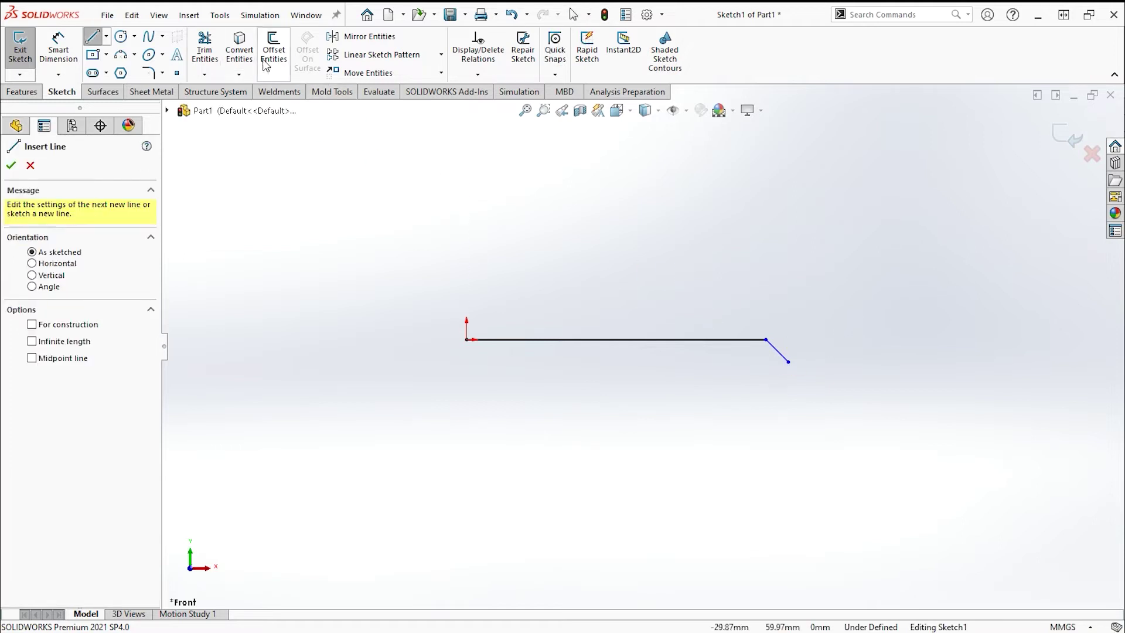
Step: Offset the line chain 2 mm upward, reversed, with capped line ends
click(265, 65)
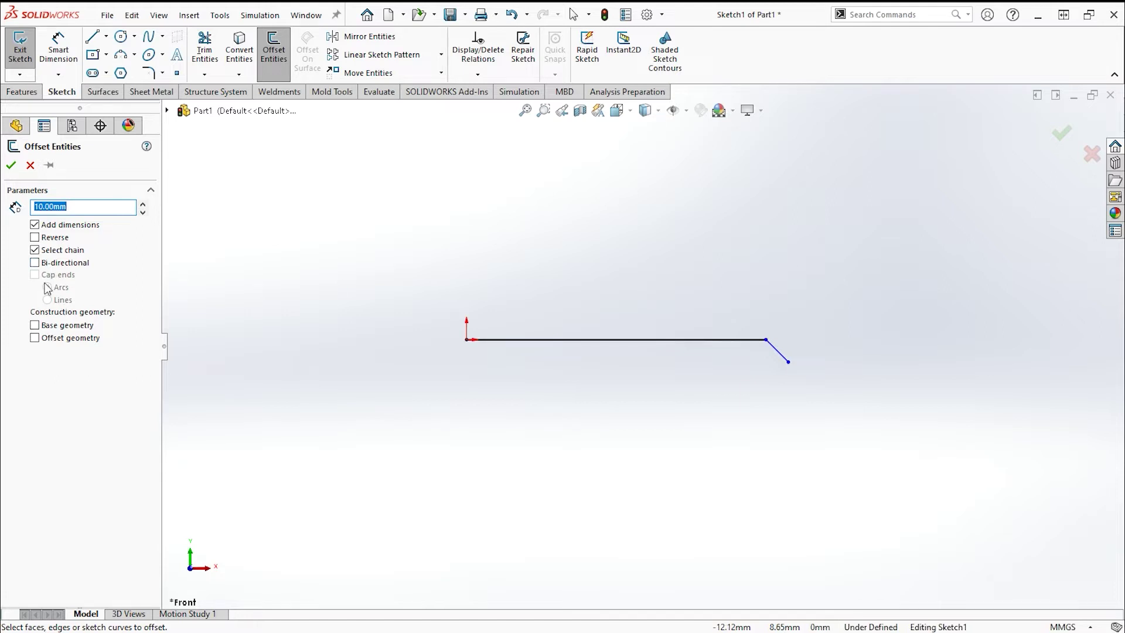
click(621, 339)
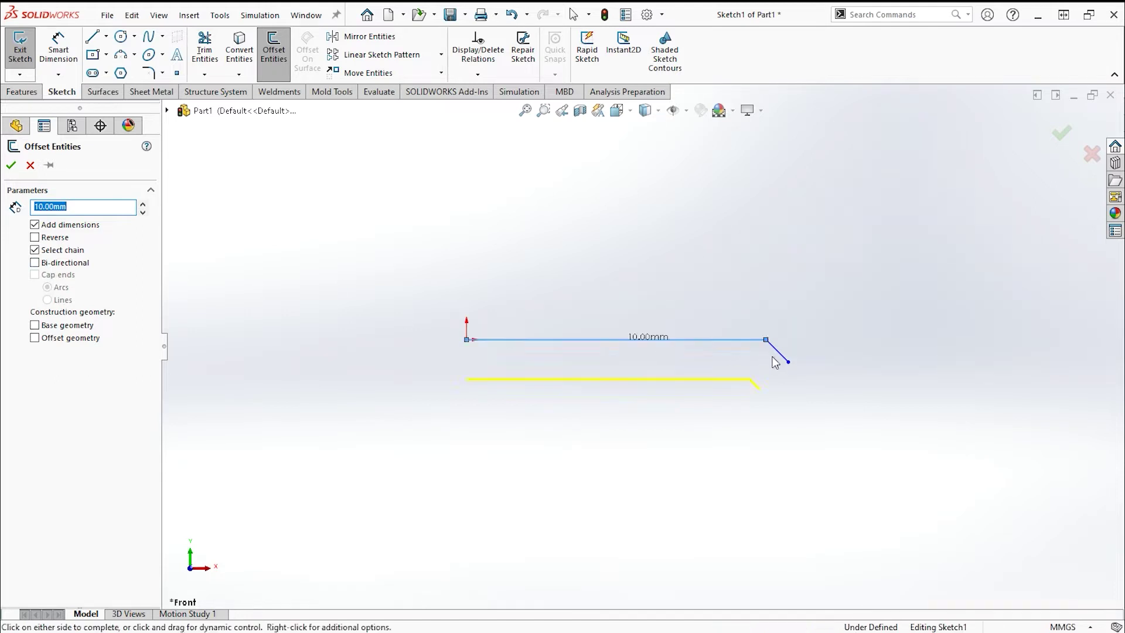
click(40, 275)
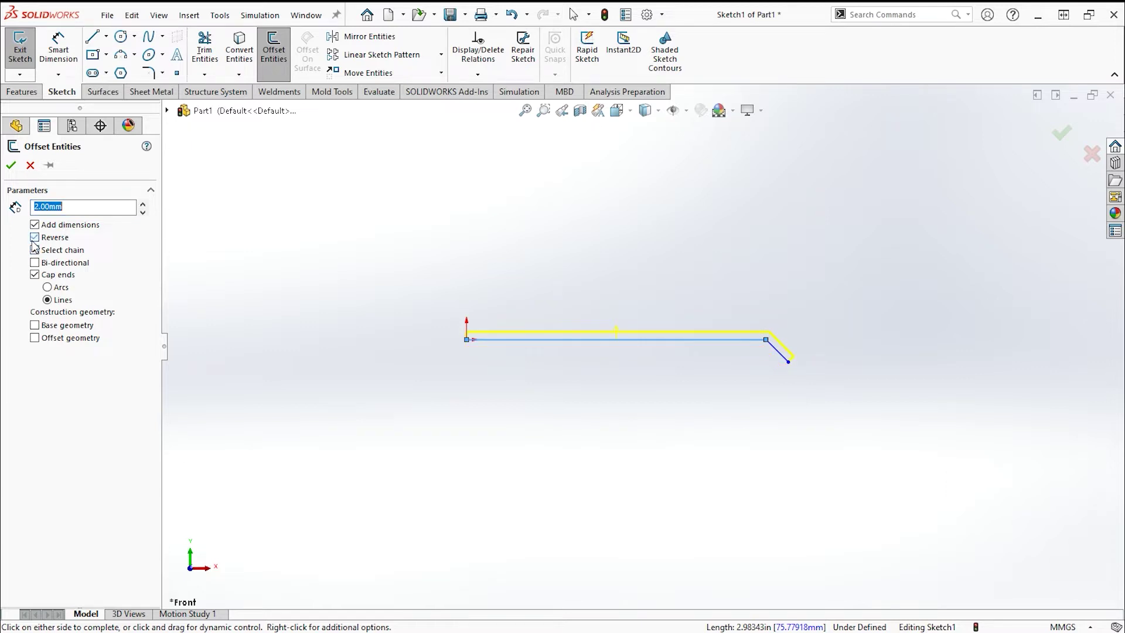
click(1062, 135)
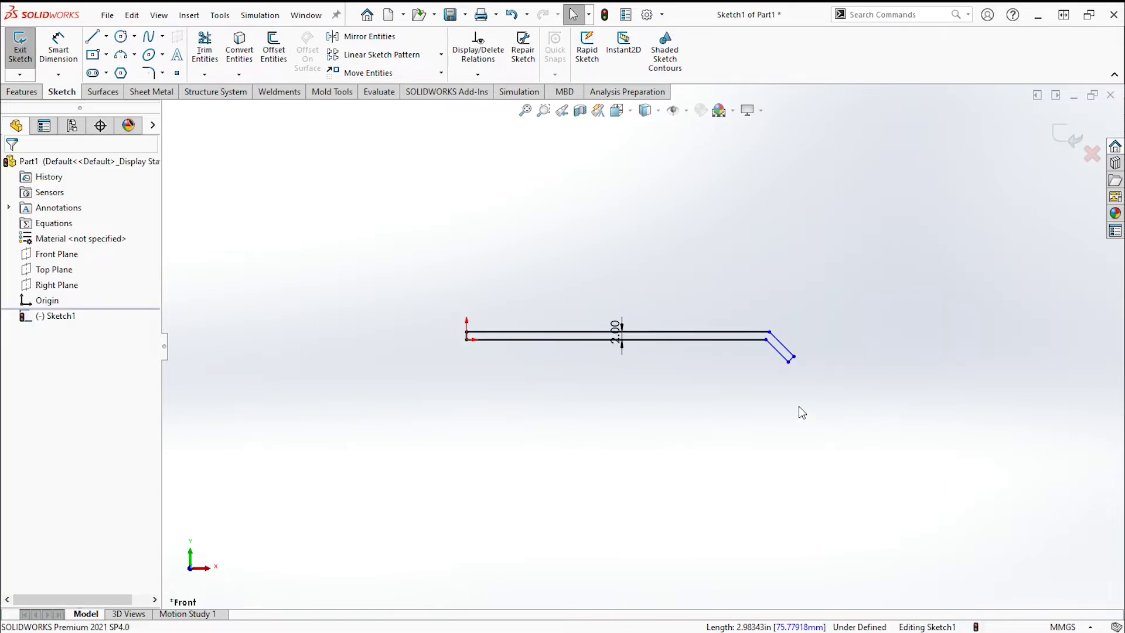
scroll(743, 275, down, 1)
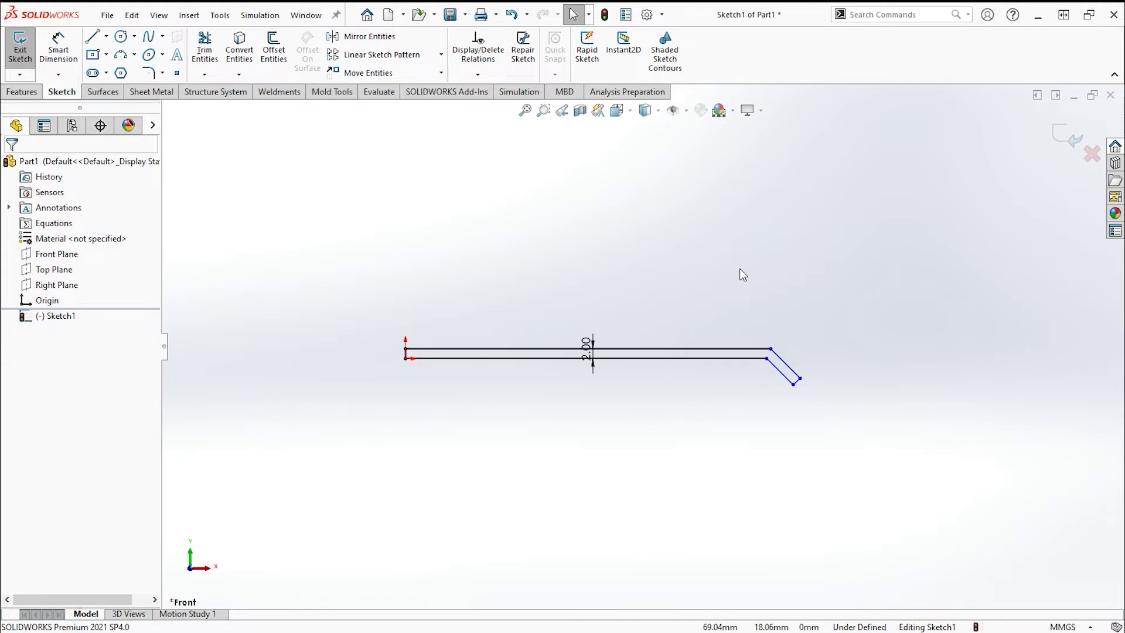
Step: Fillet the two lines at the profile's bend with a 10 mm radius
click(150, 73)
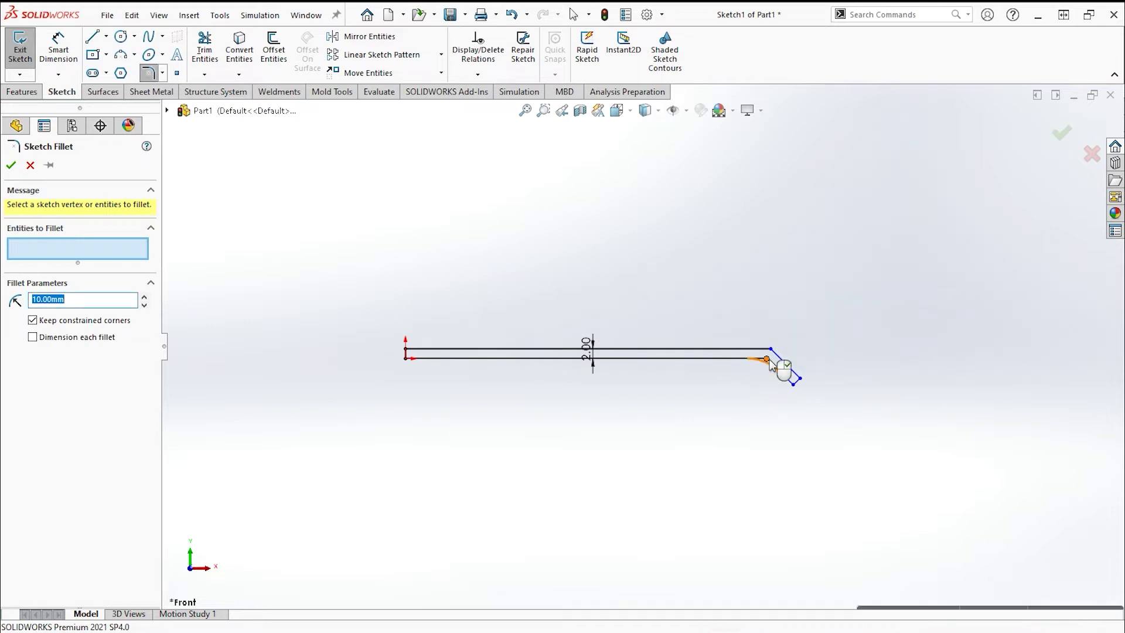
click(771, 355)
click(773, 356)
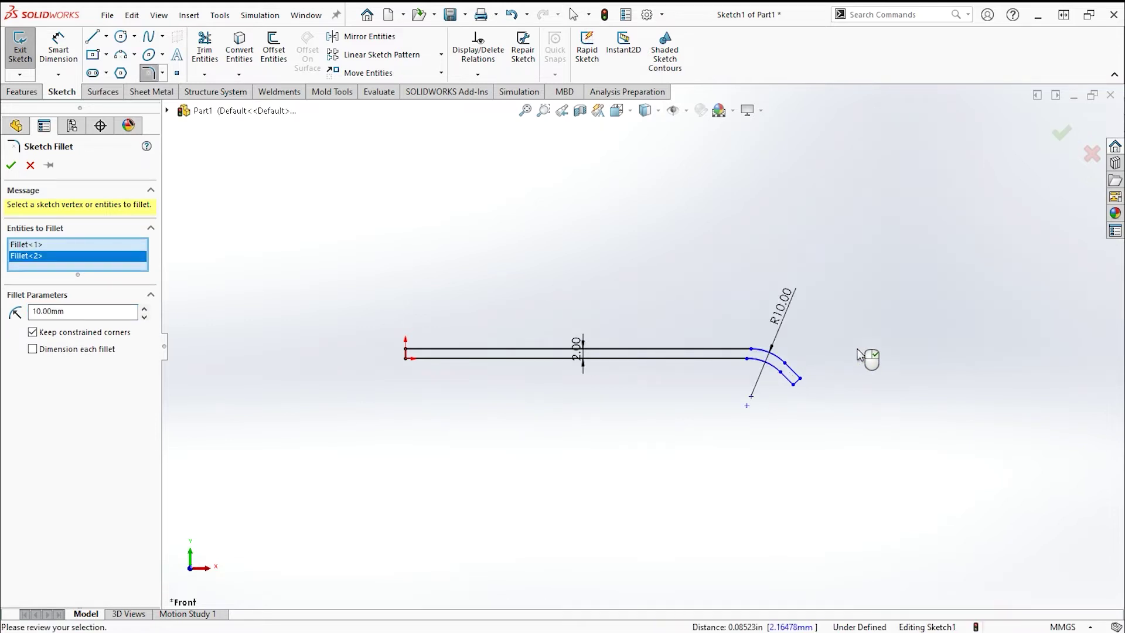
key(Escape)
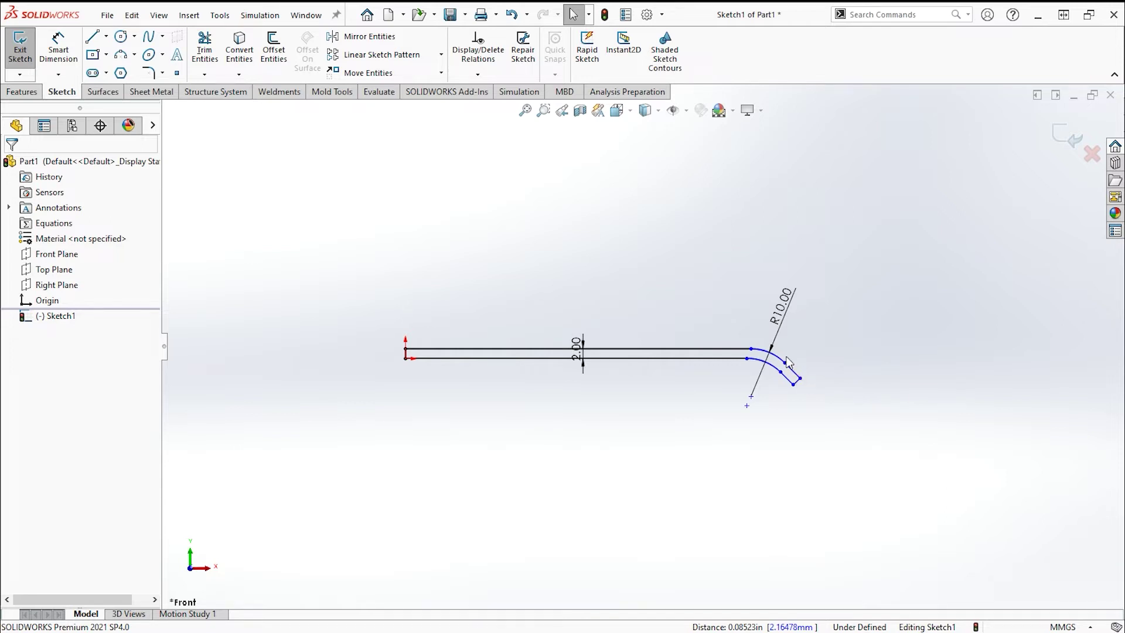
scroll(783, 346, down, 3)
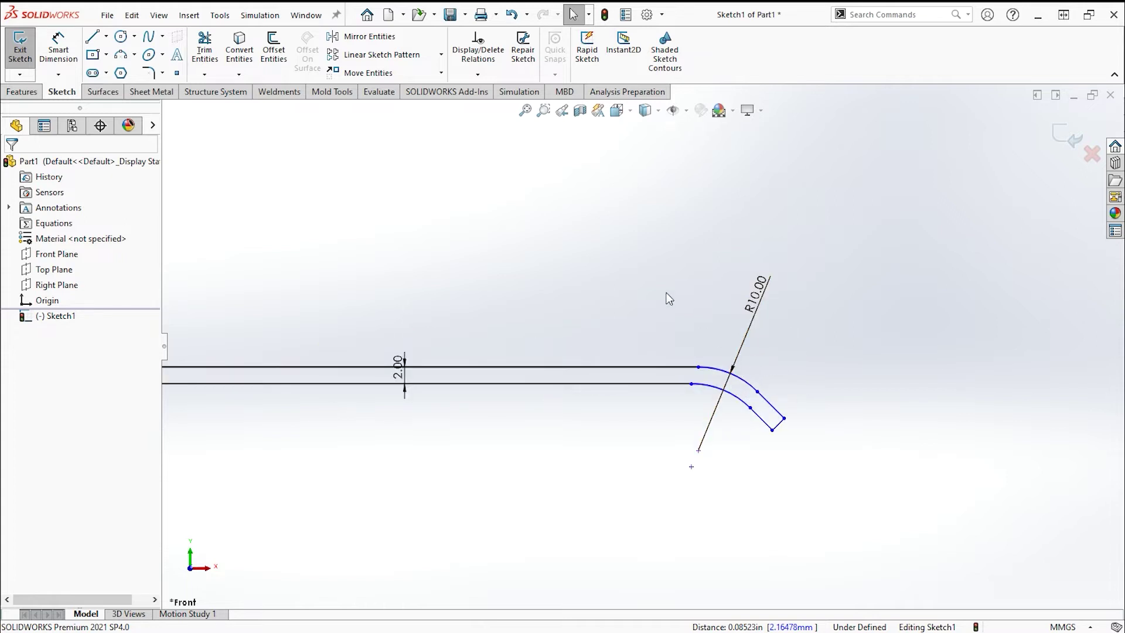
key(l)
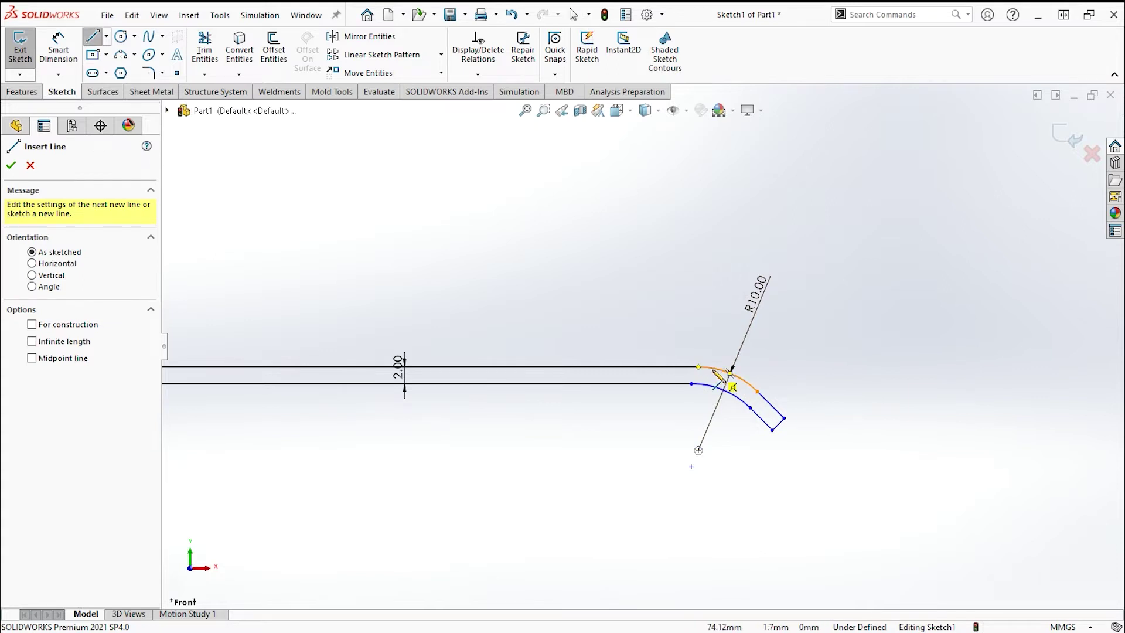
Step: Dimension the profile's bottom line to 40 mm
key(z)
key(z)
key(d)
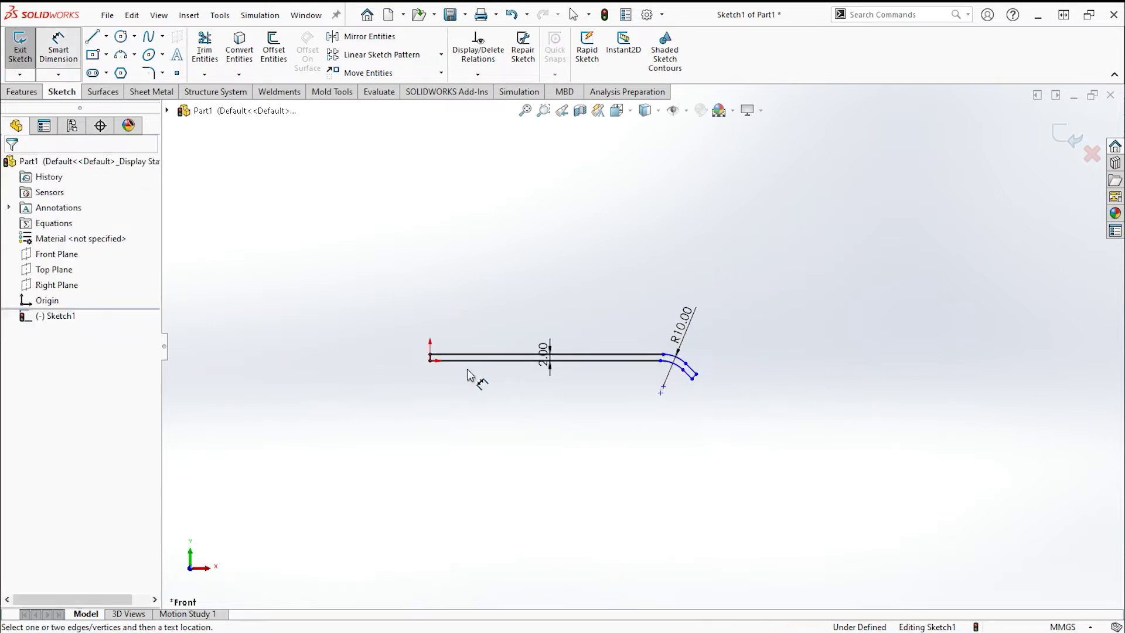
click(499, 360)
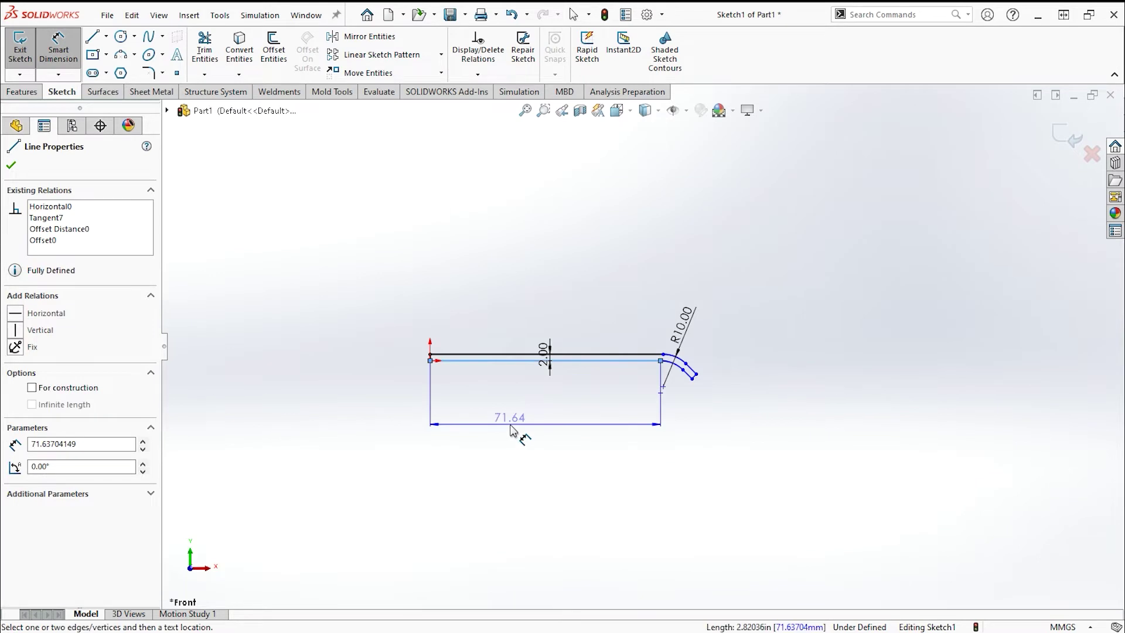
click(510, 431)
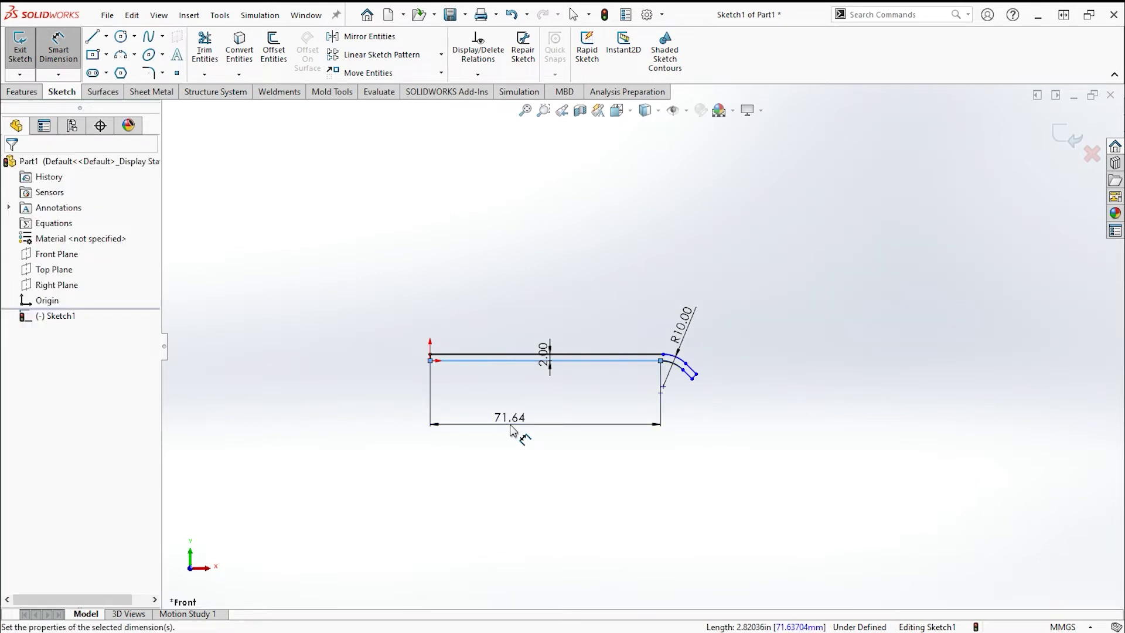
text(40)
key(Escape)
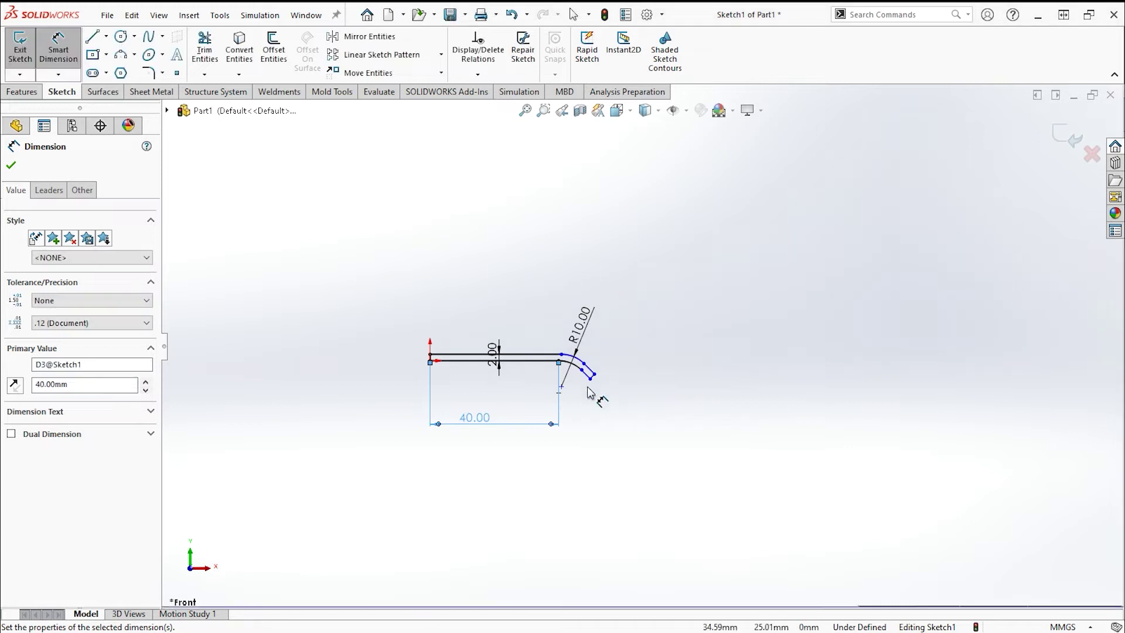
key(Escape)
scroll(583, 381, down, 2)
scroll(585, 377, down, 2)
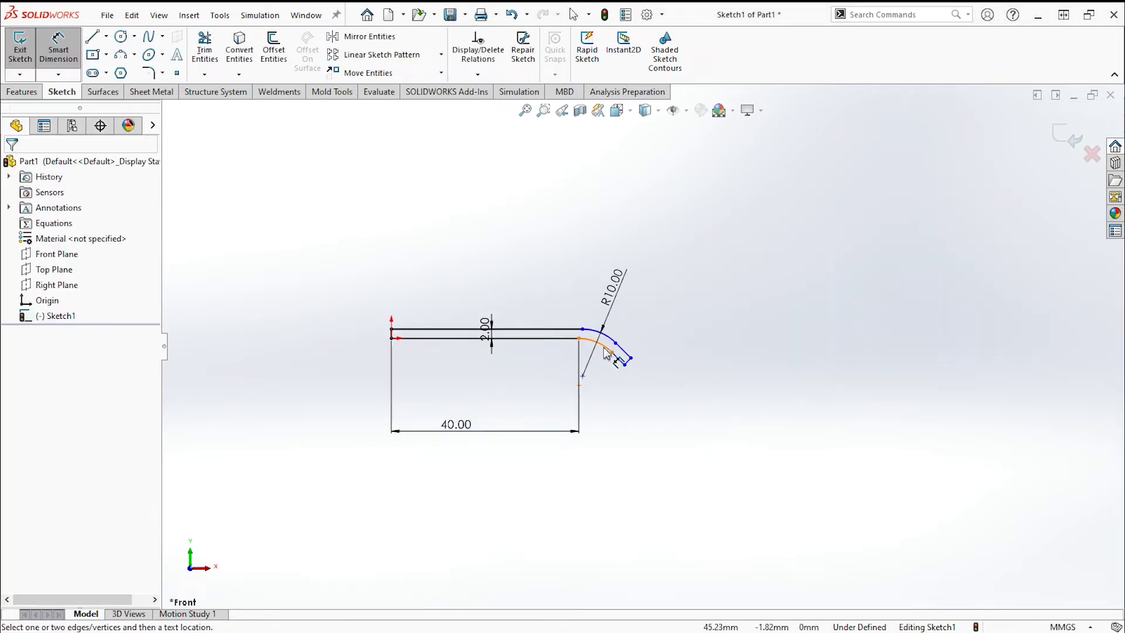
scroll(615, 364, down, 2)
Step: Change the bend's fillet radius from 10 mm to 5 mm
click(632, 274)
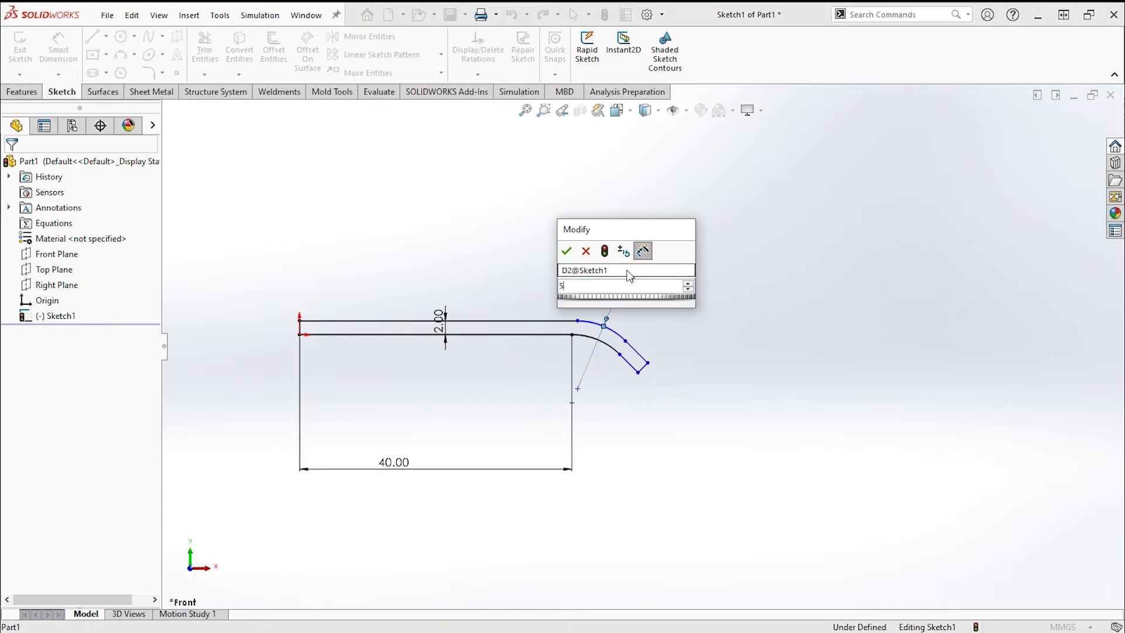
key(Return)
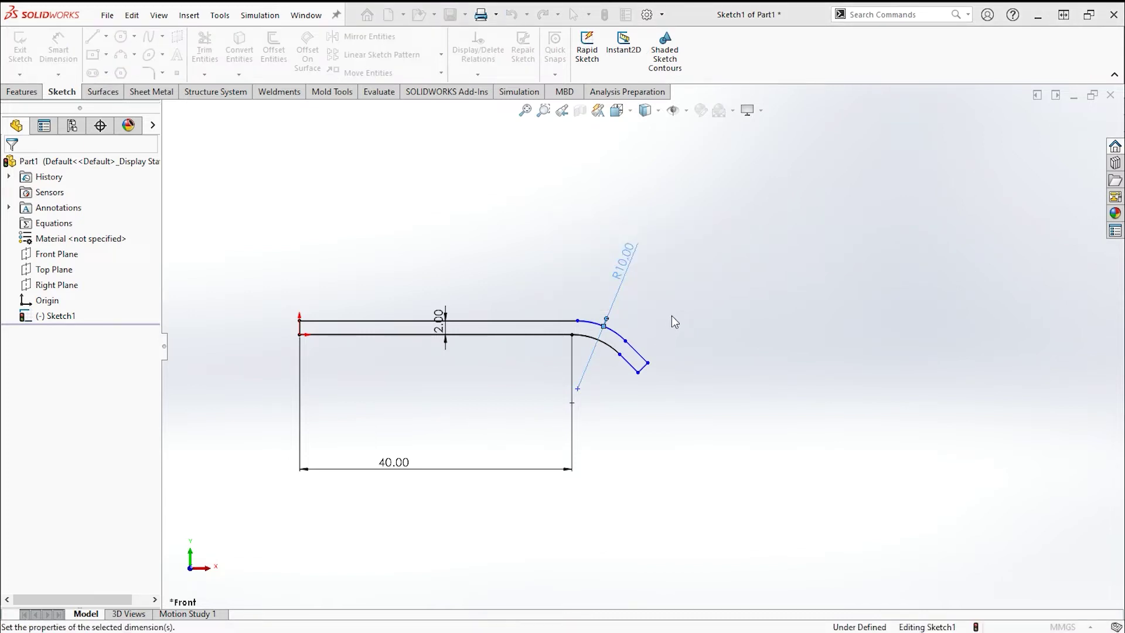
click(632, 269)
text(5.00mm)
key(Return)
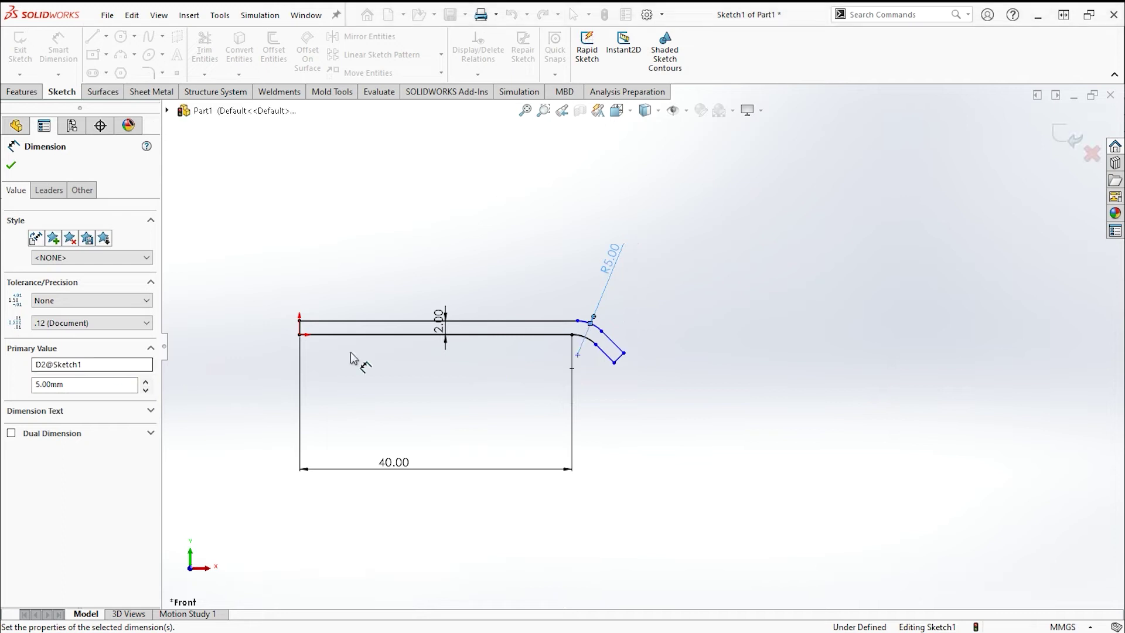
key(Escape)
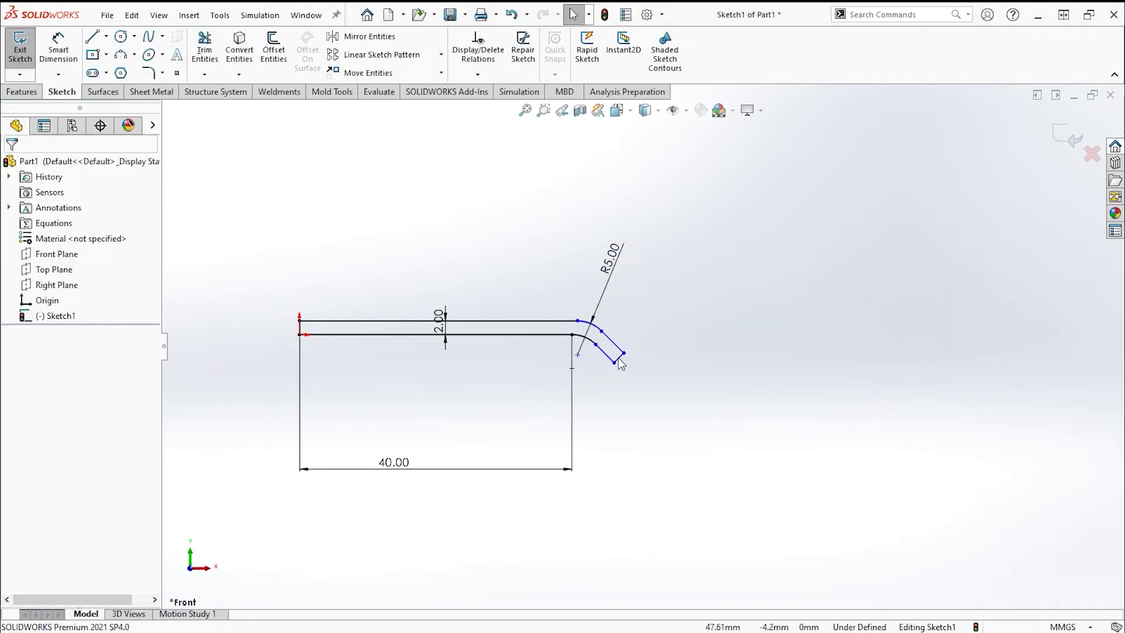
key(d)
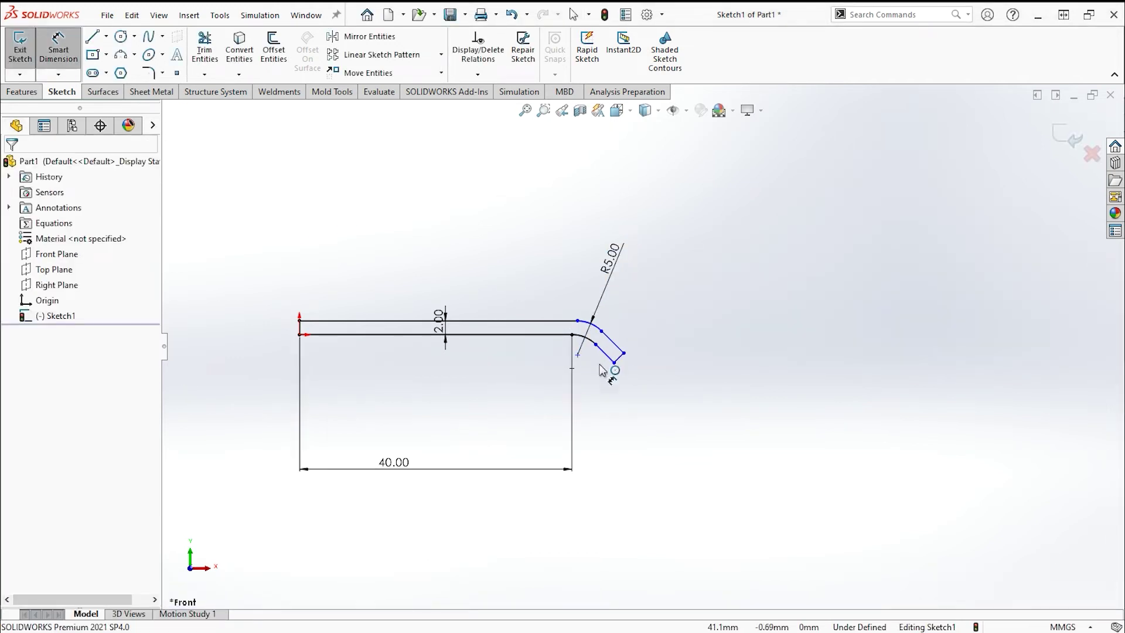
Step: Draw an upright tab (up, across, down) on the top edge where the bend begins
click(92, 36)
scroll(609, 307, down, 4)
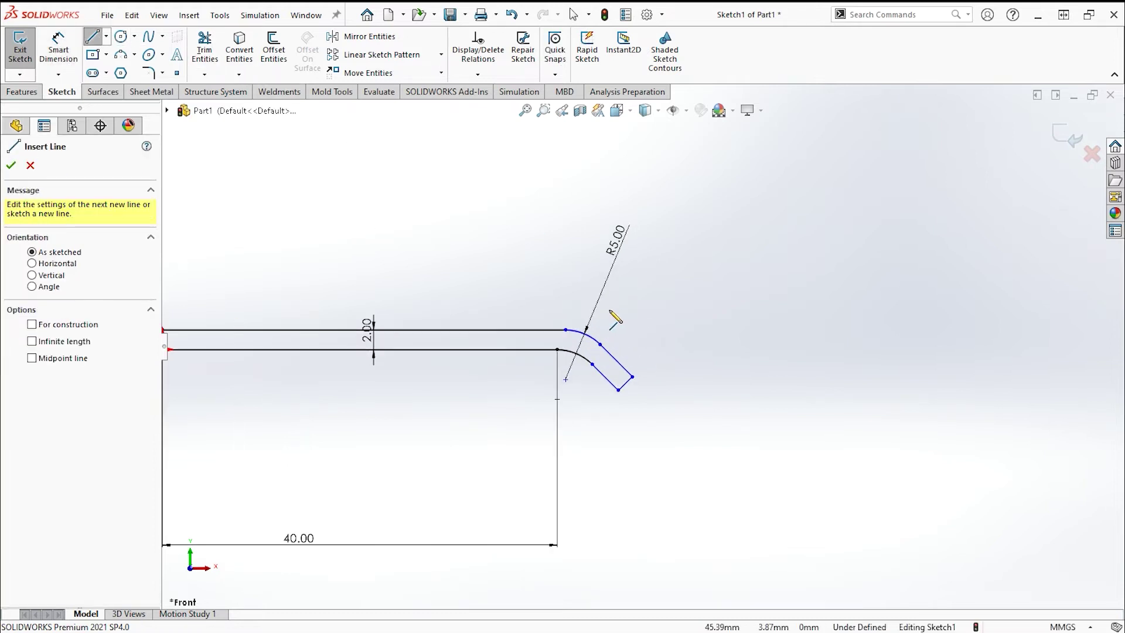
click(549, 343)
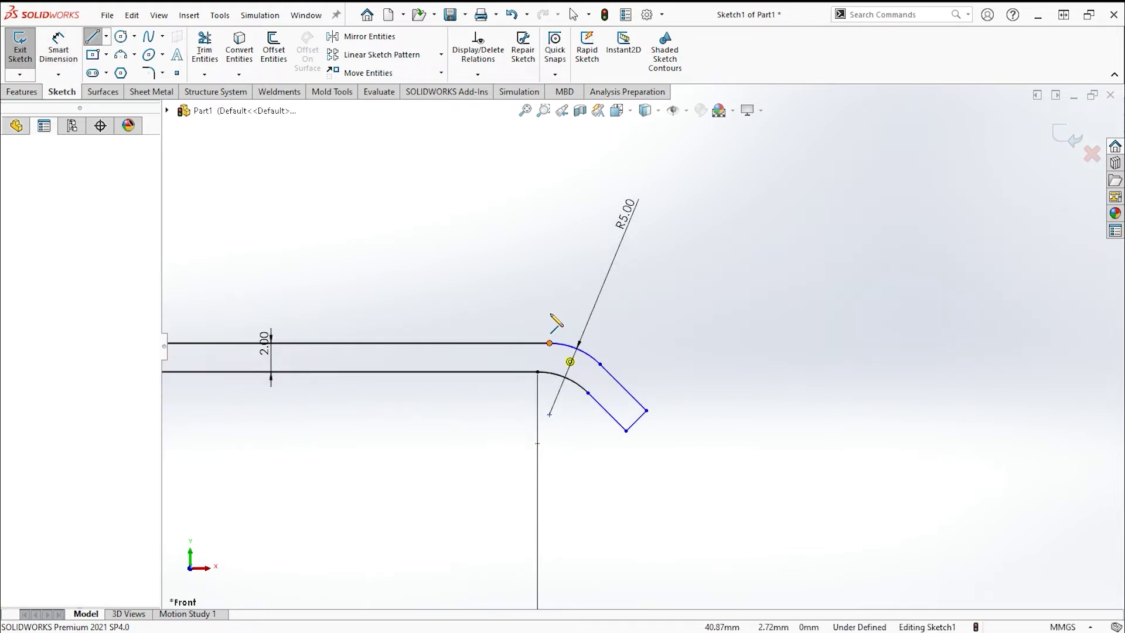
click(550, 313)
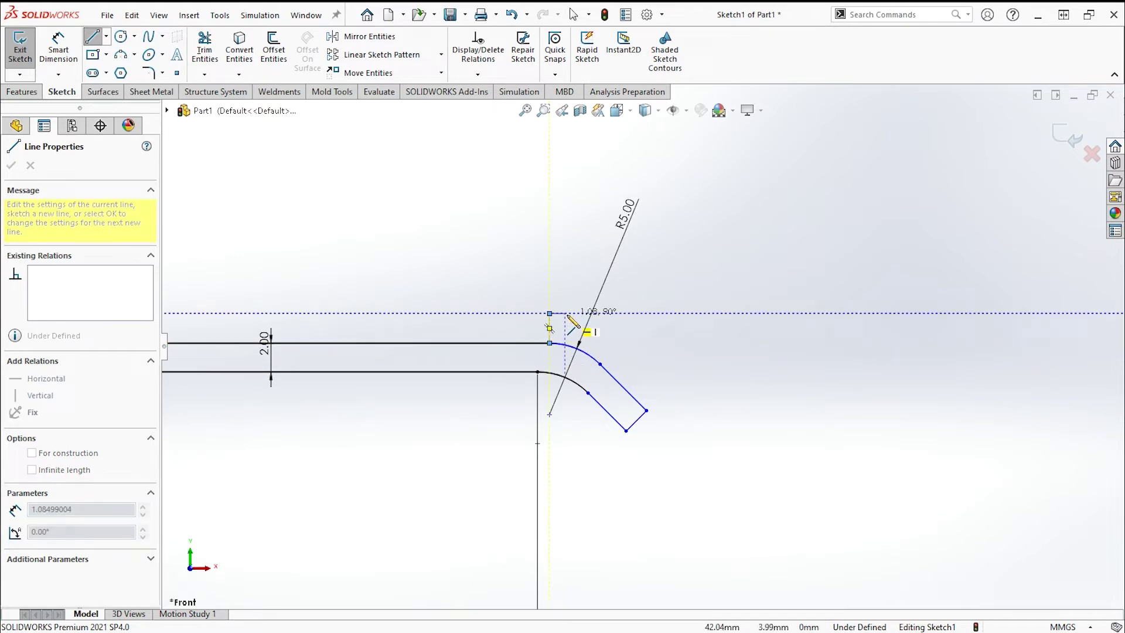
click(565, 314)
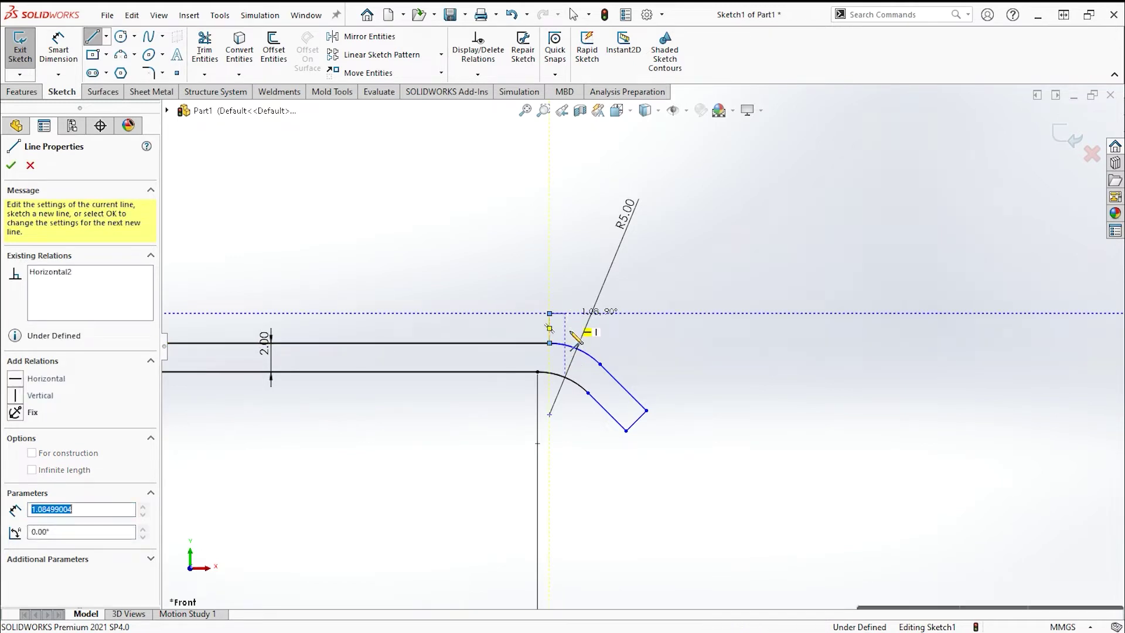
double_click(564, 357)
Step: Dimension the tab 2 mm wide and 3 mm tall
click(61, 39)
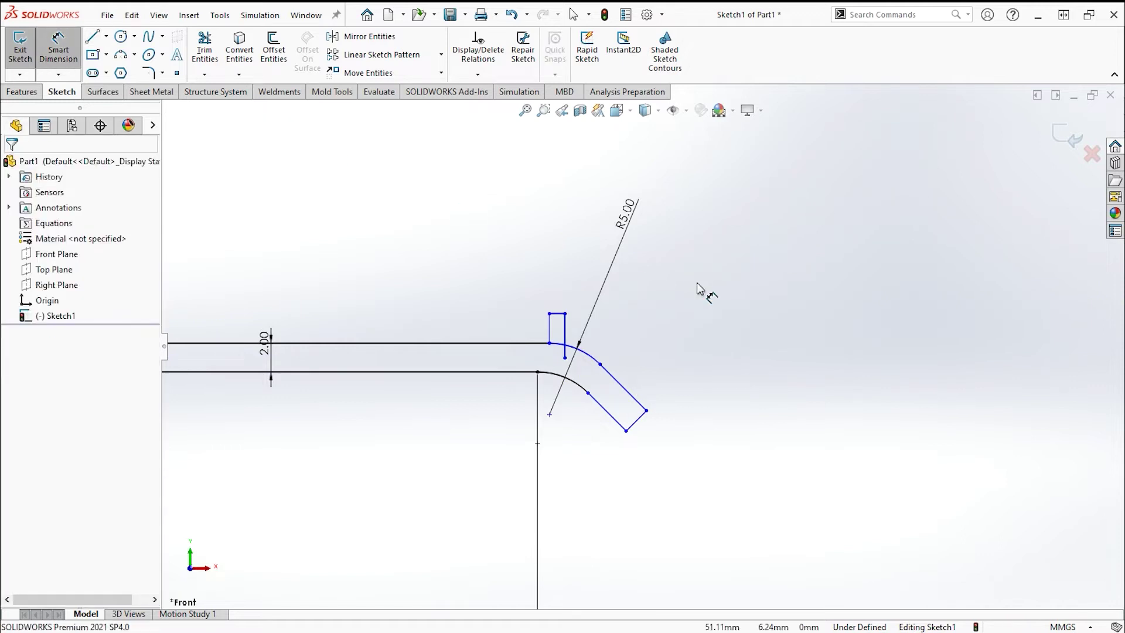
scroll(559, 313, down, 2)
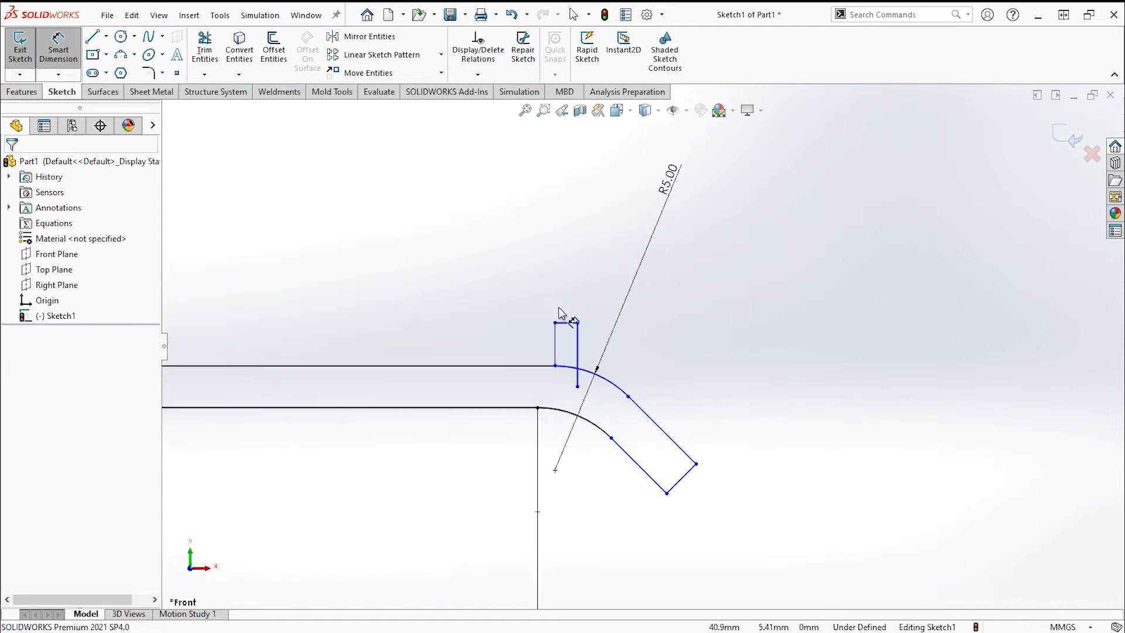
click(568, 322)
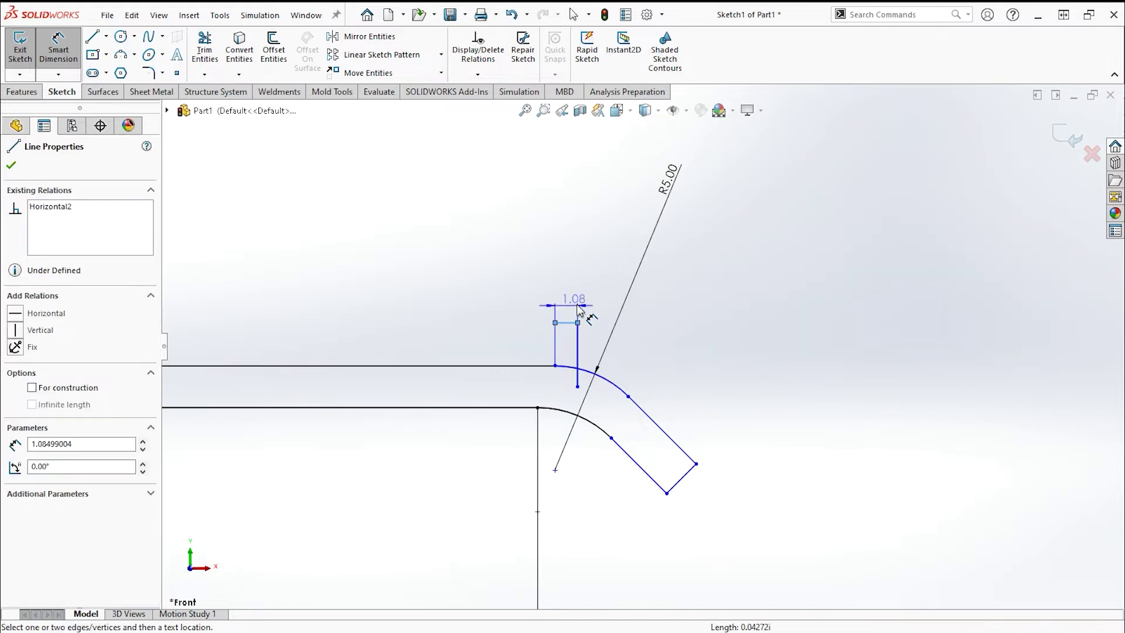
click(593, 303)
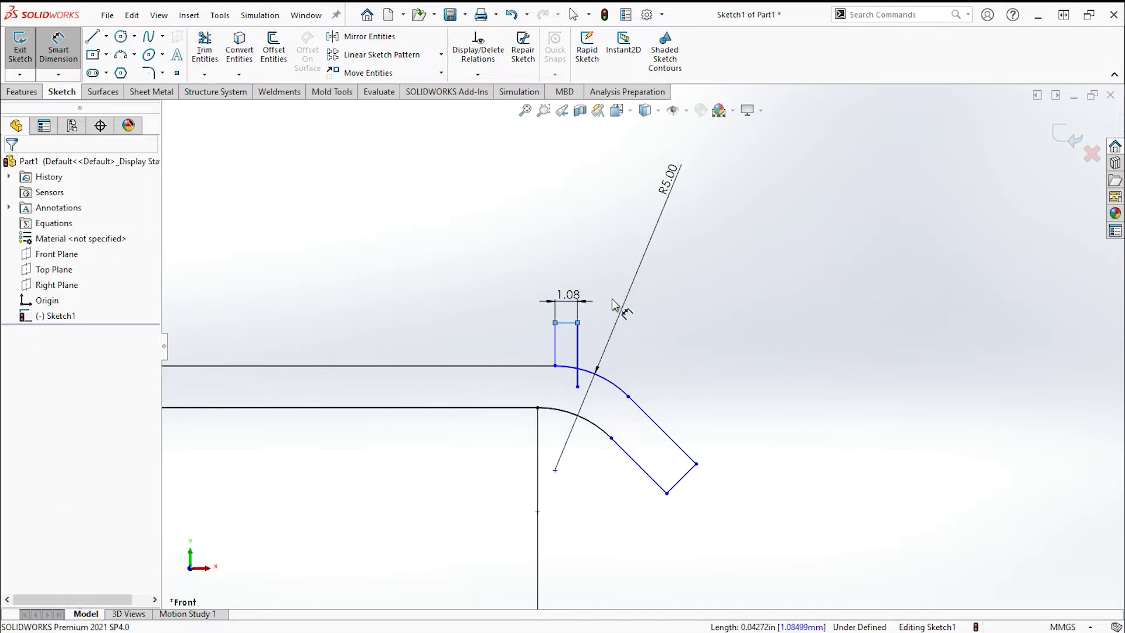
text(2)
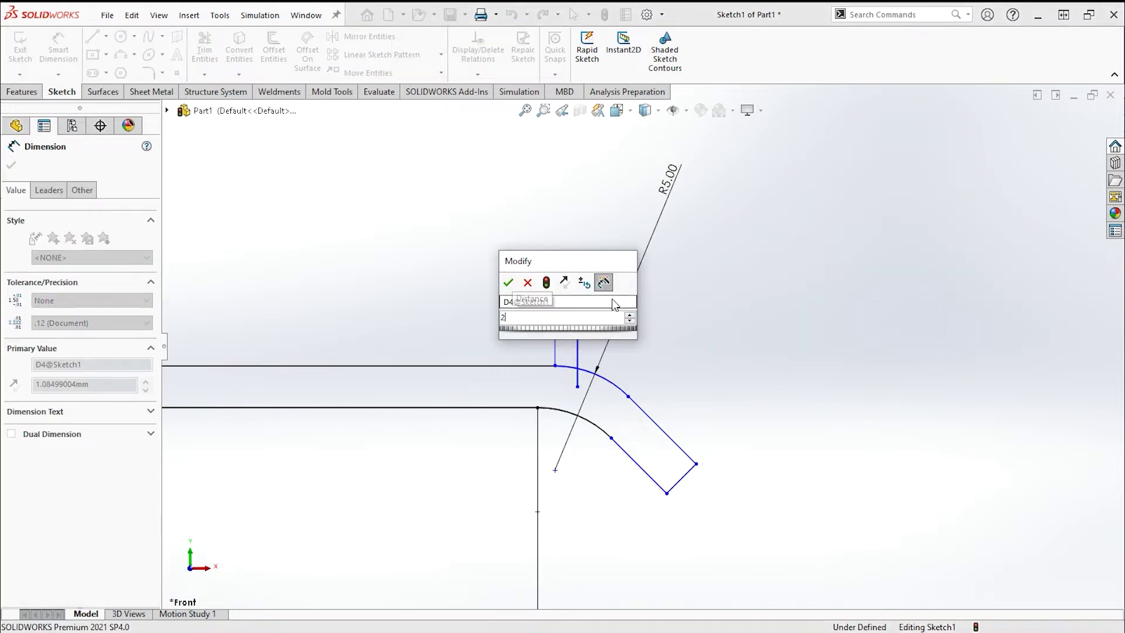
key(Return)
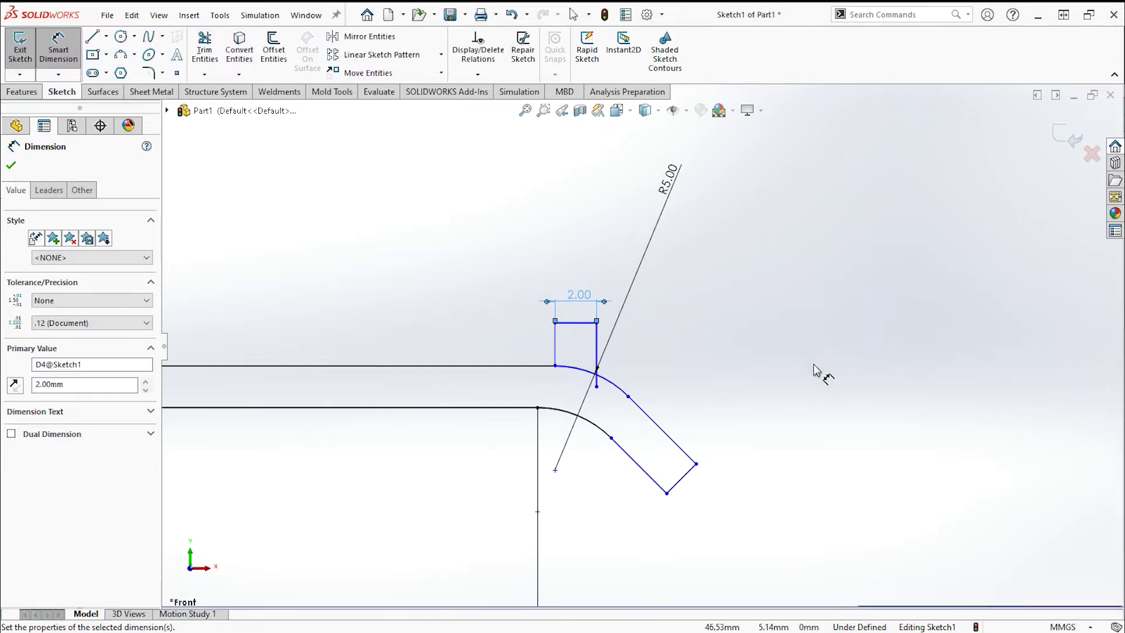
click(553, 351)
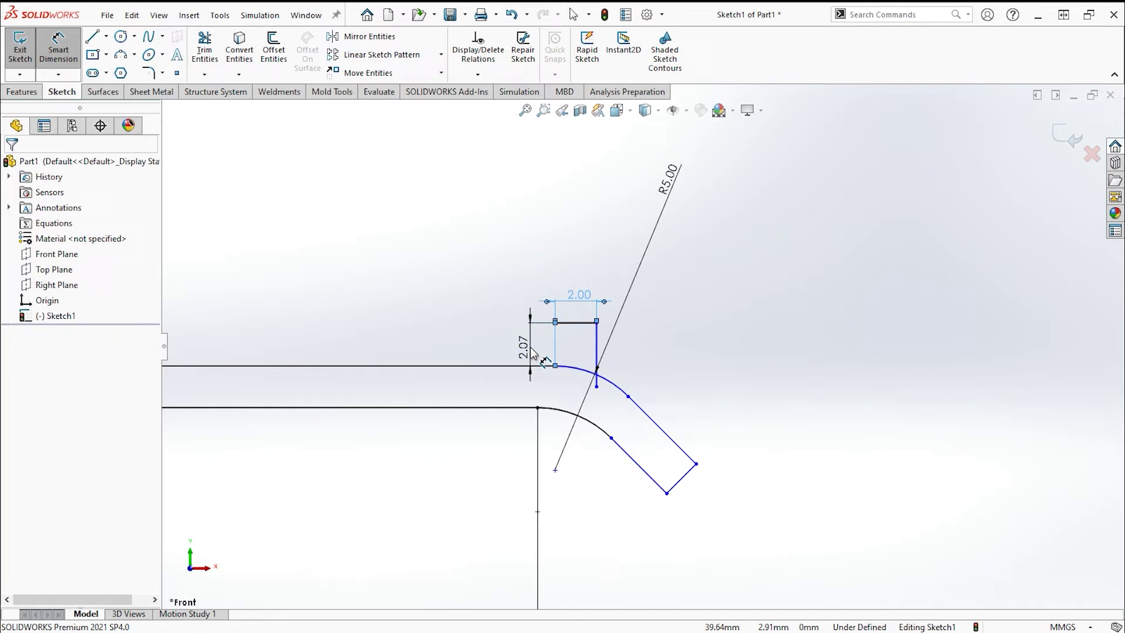
click(530, 347)
key(Return)
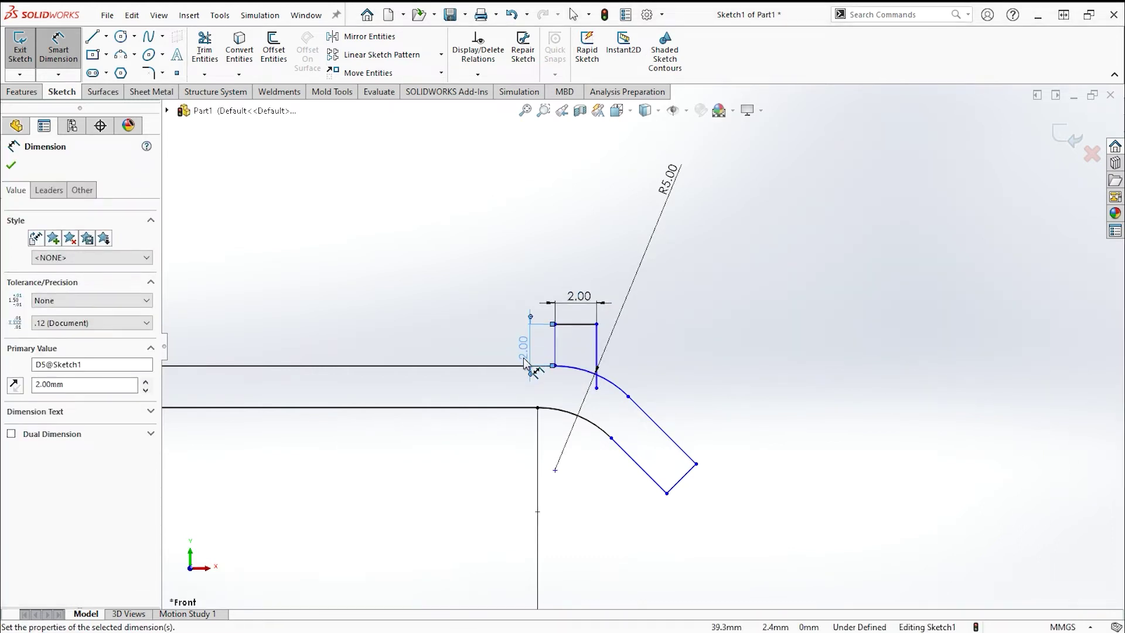
double_click(523, 359)
text(3)
key(Return)
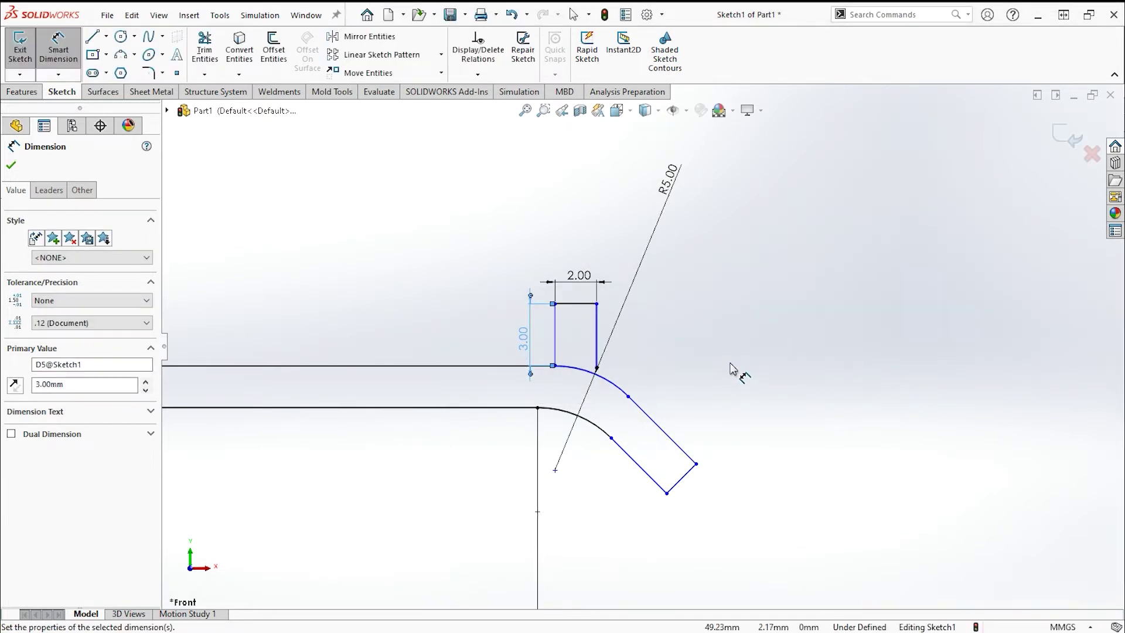
key(Escape)
click(206, 76)
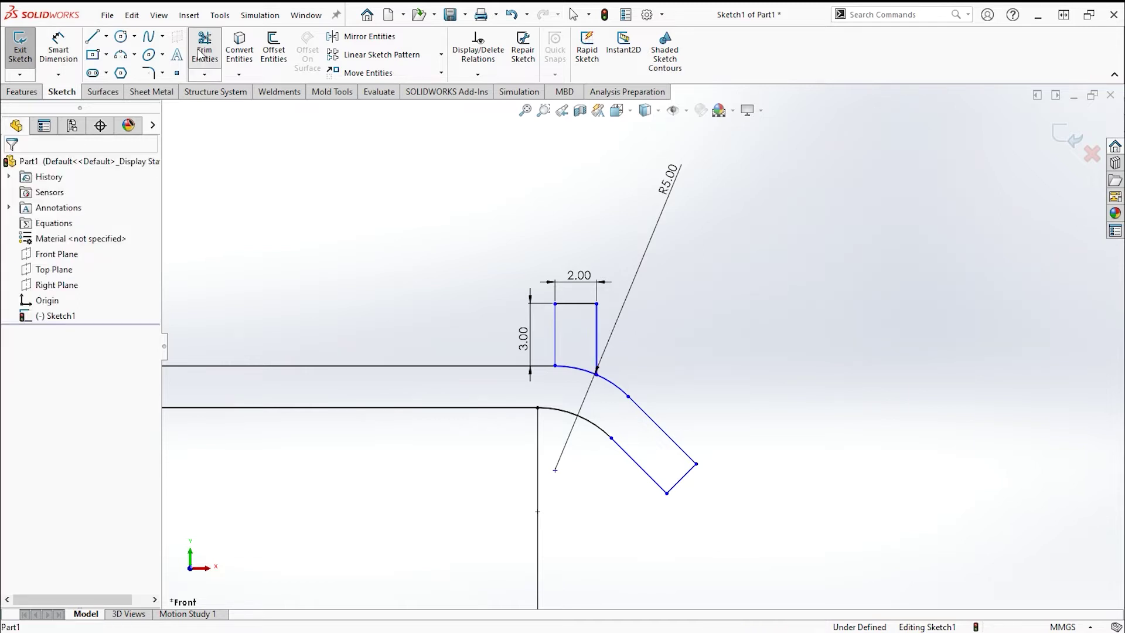
Step: Trim away the arc piece lying under the tab
drag(585, 396, 577, 364)
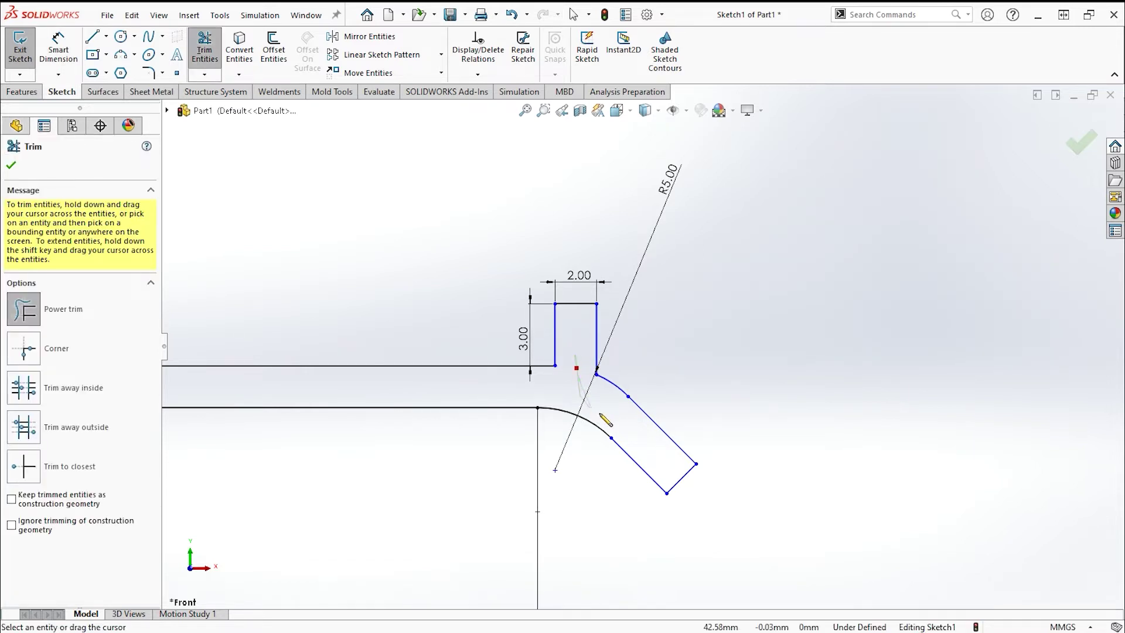
right_click(686, 383)
click(716, 423)
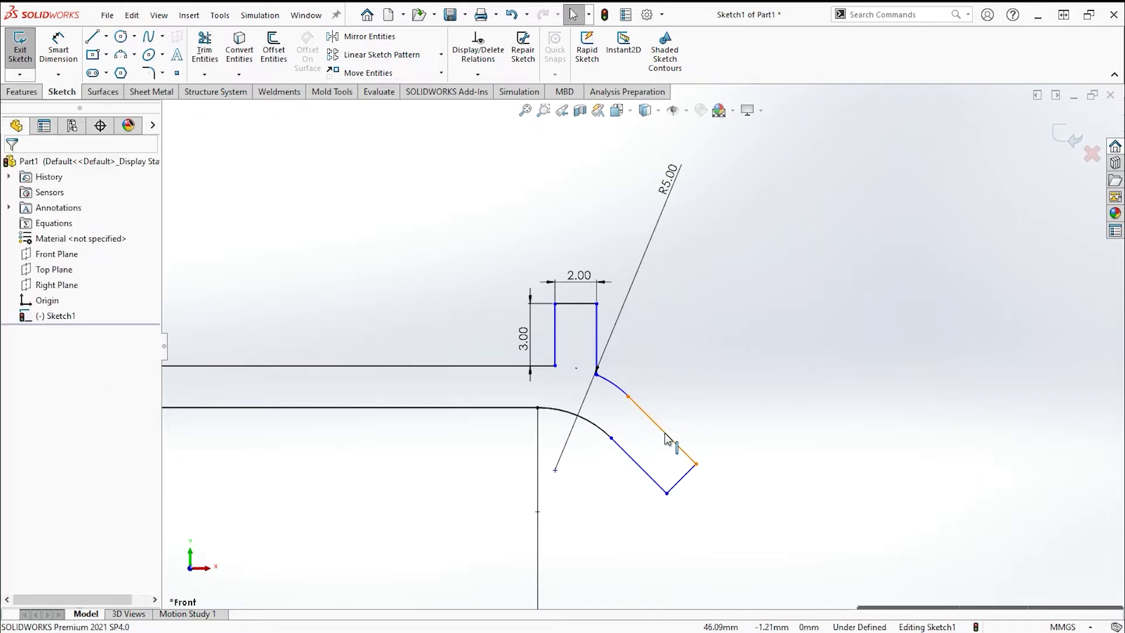
Step: Shorten the bend's upper slanted line to 3 mm and fit the sketch in view
click(666, 438)
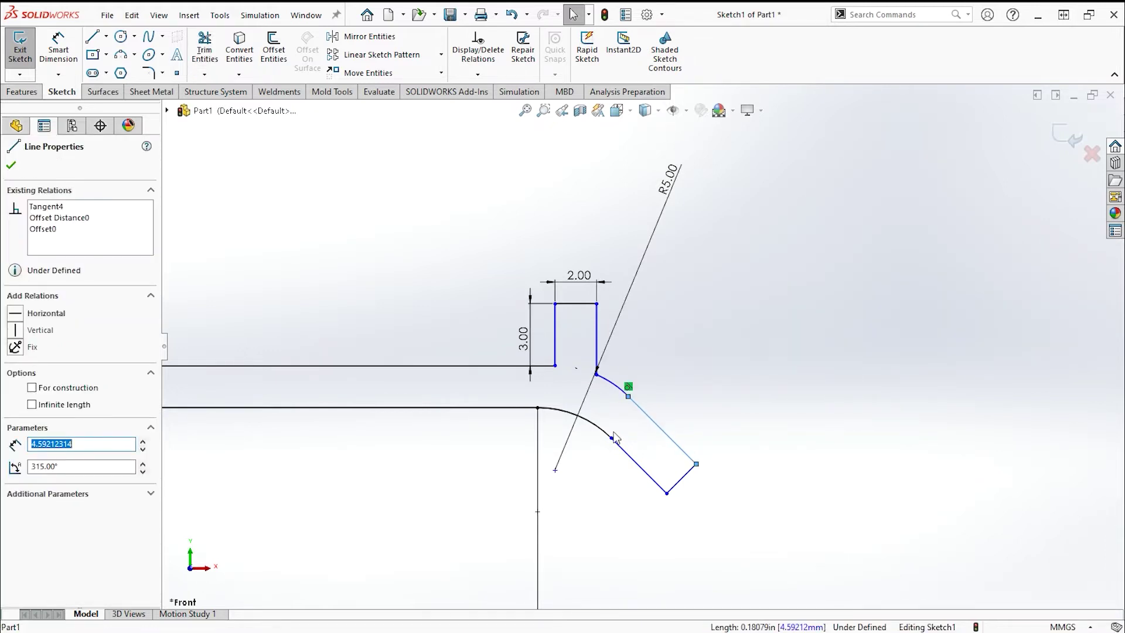
text(3)
key(Return)
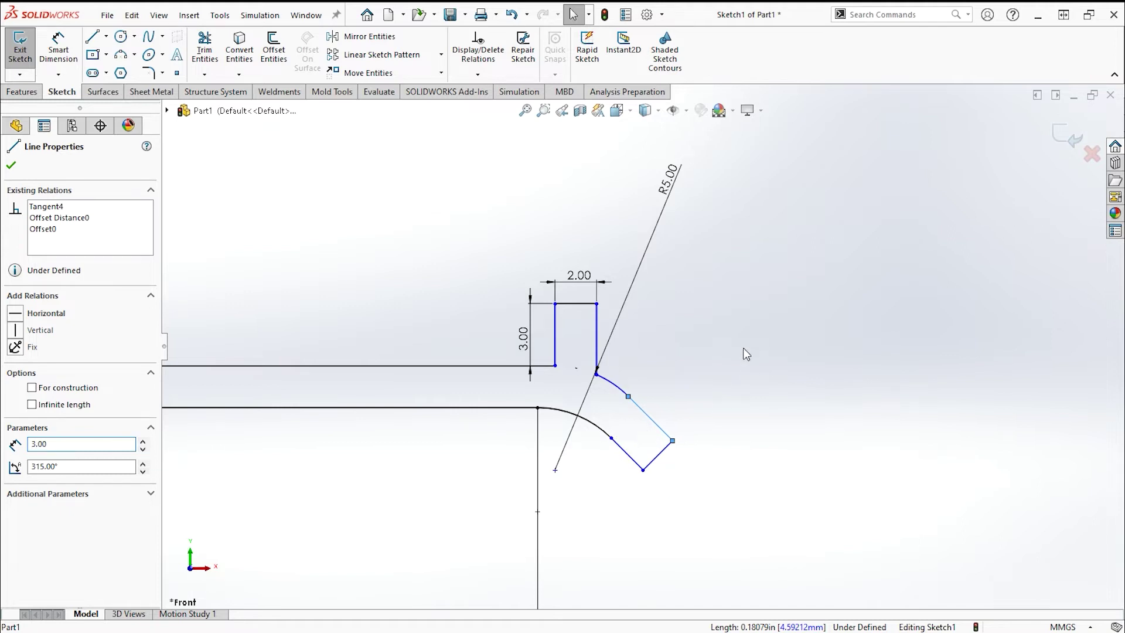
key(Escape)
key(f)
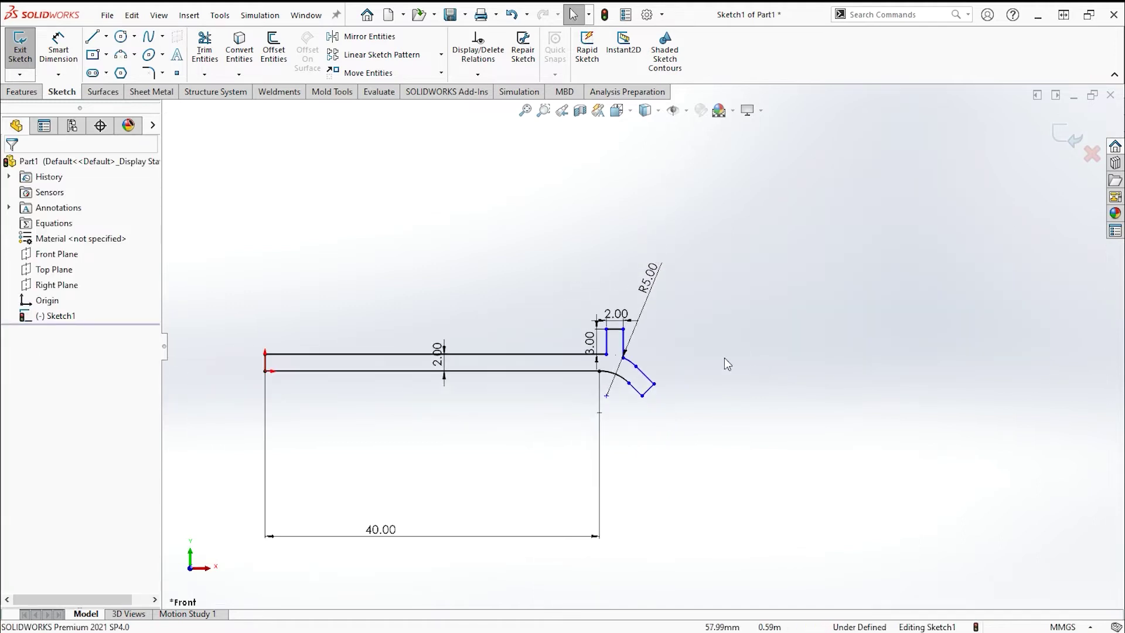
scroll(654, 395, down, 2)
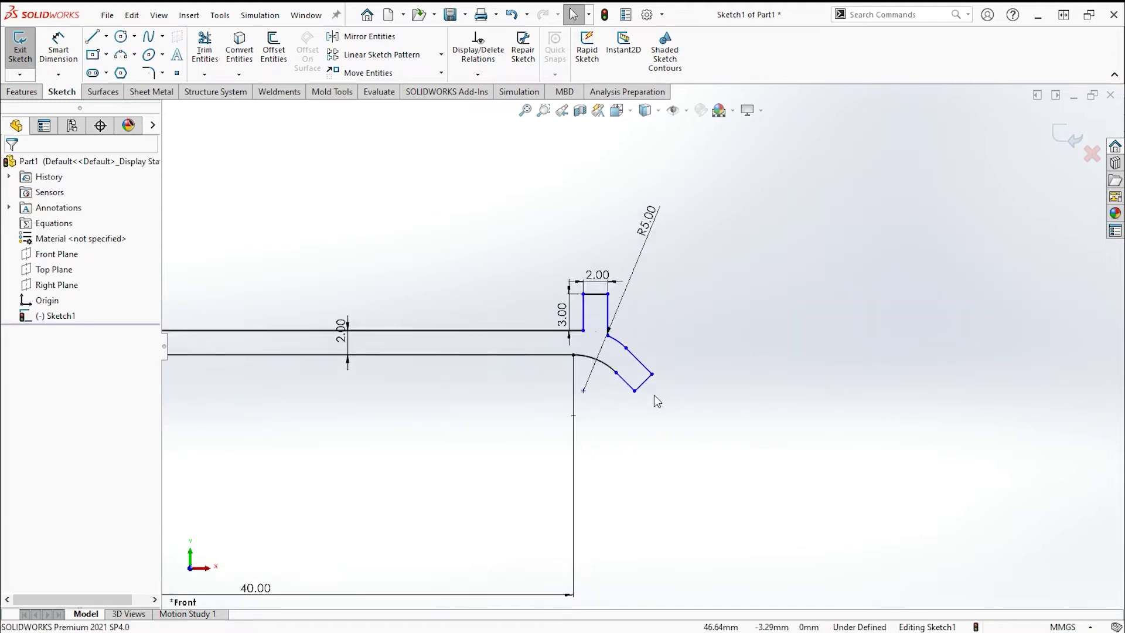
scroll(654, 395, down, 1)
click(92, 37)
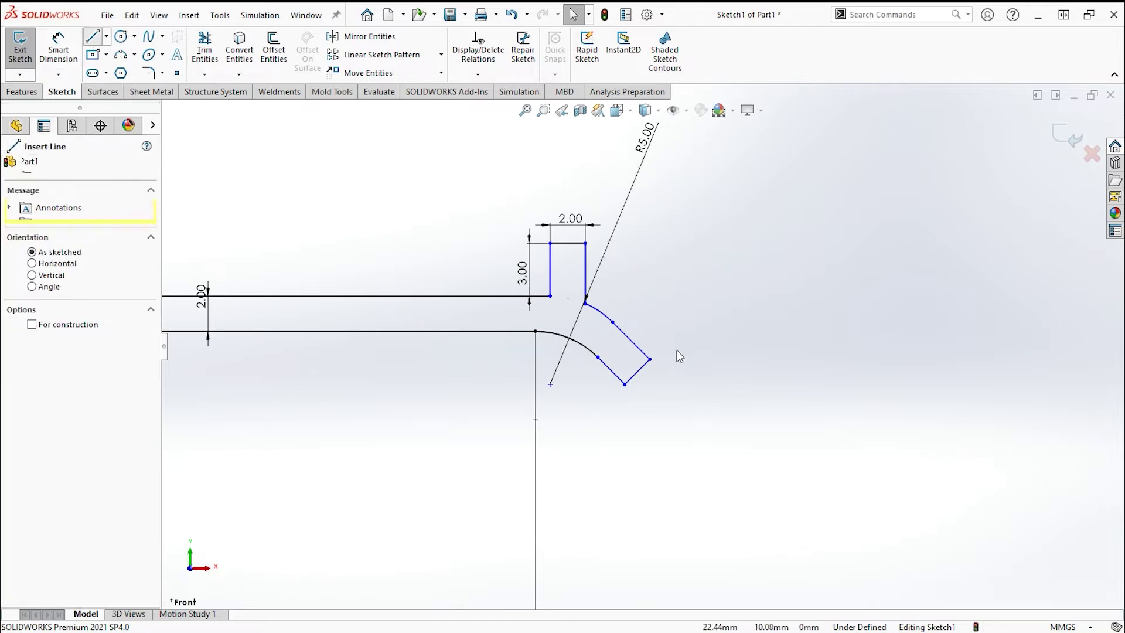
Step: Add a horizontal closing line across the bend, trim the lower diagonals, and exit Sketch1
click(650, 359)
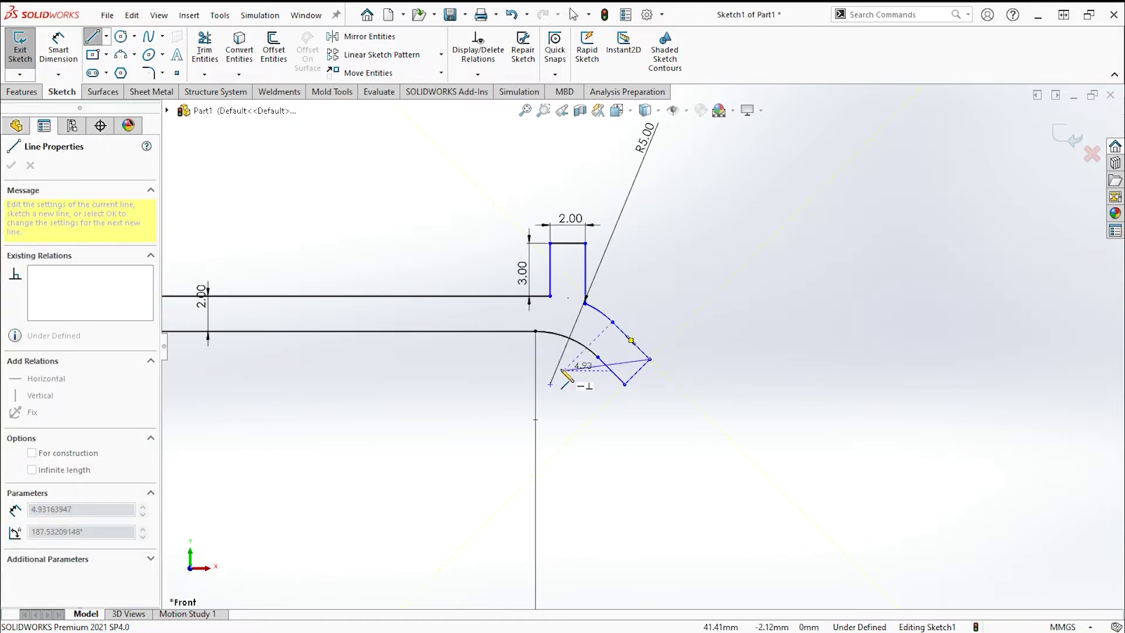
double_click(490, 359)
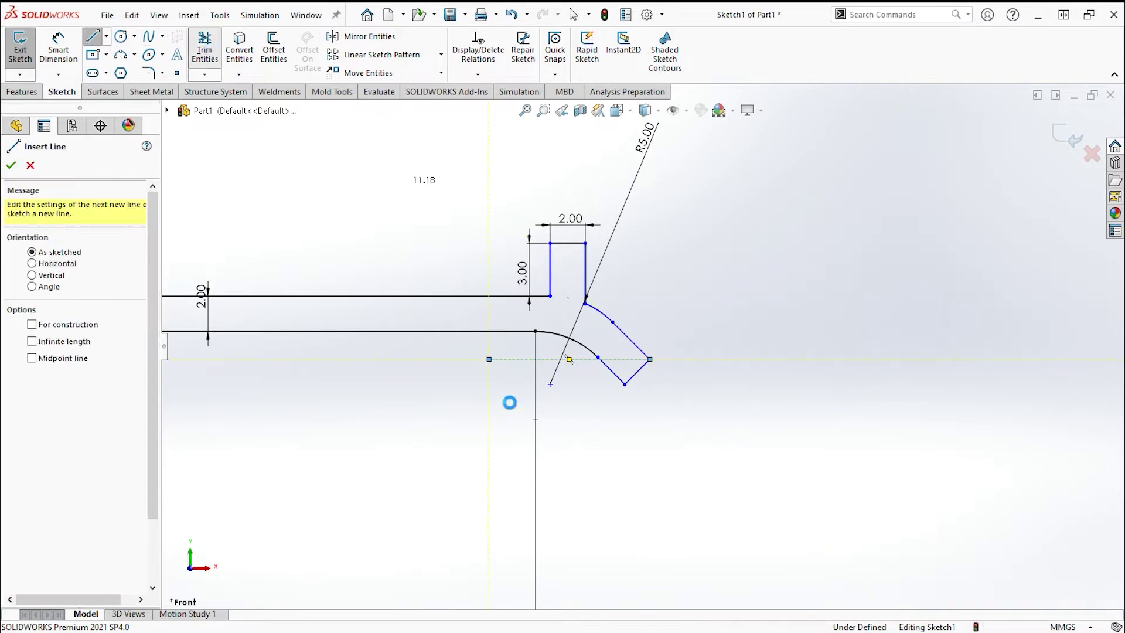
drag(594, 389, 651, 382)
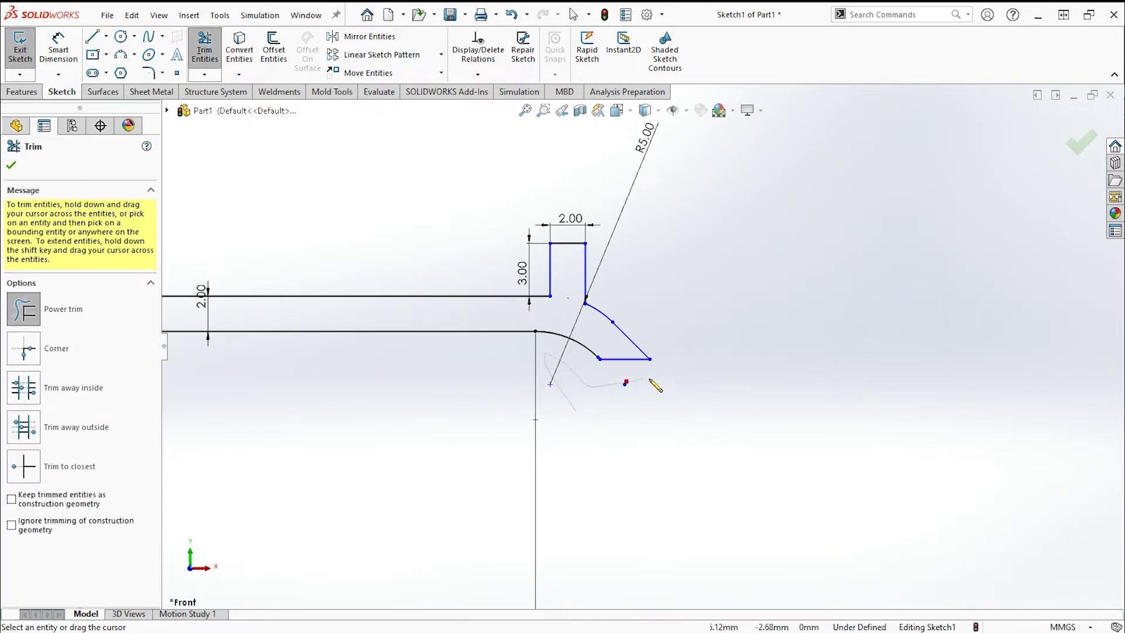
click(1089, 145)
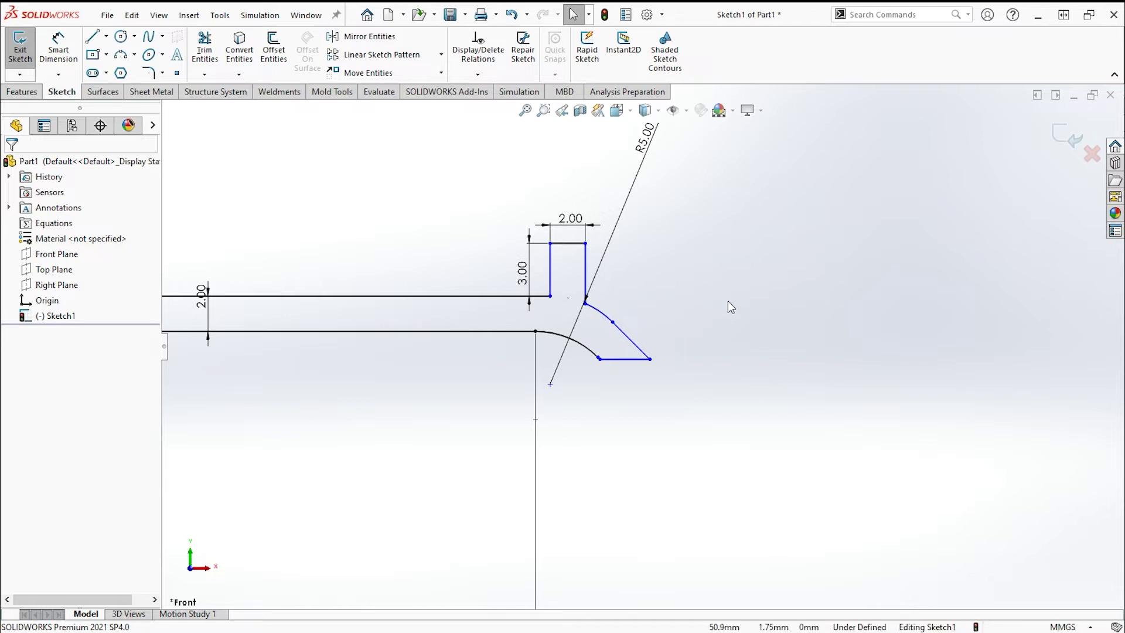
key(z)
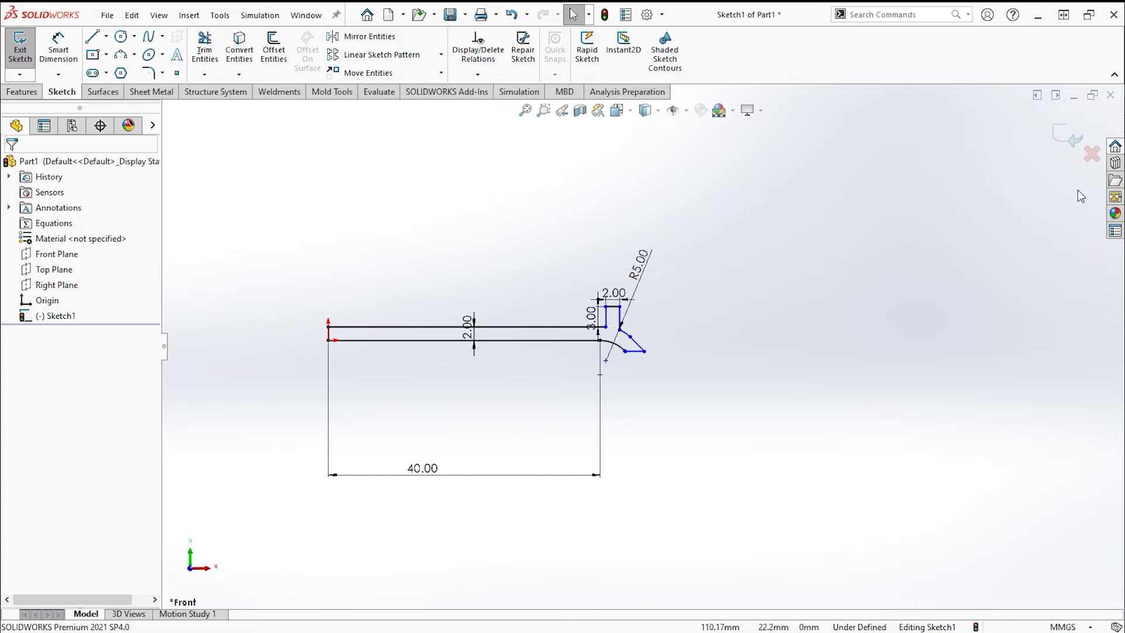
click(1067, 139)
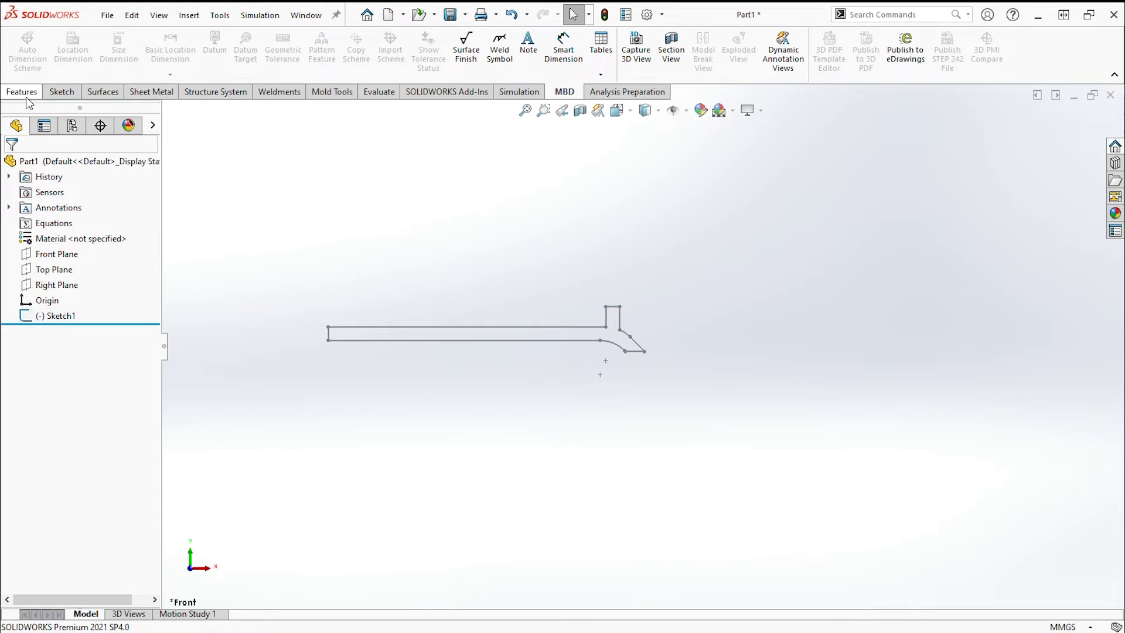
Step: Revolve Sketch1 360° about its short left-end line (Line6), then orbit to inspect the base
click(21, 91)
click(68, 47)
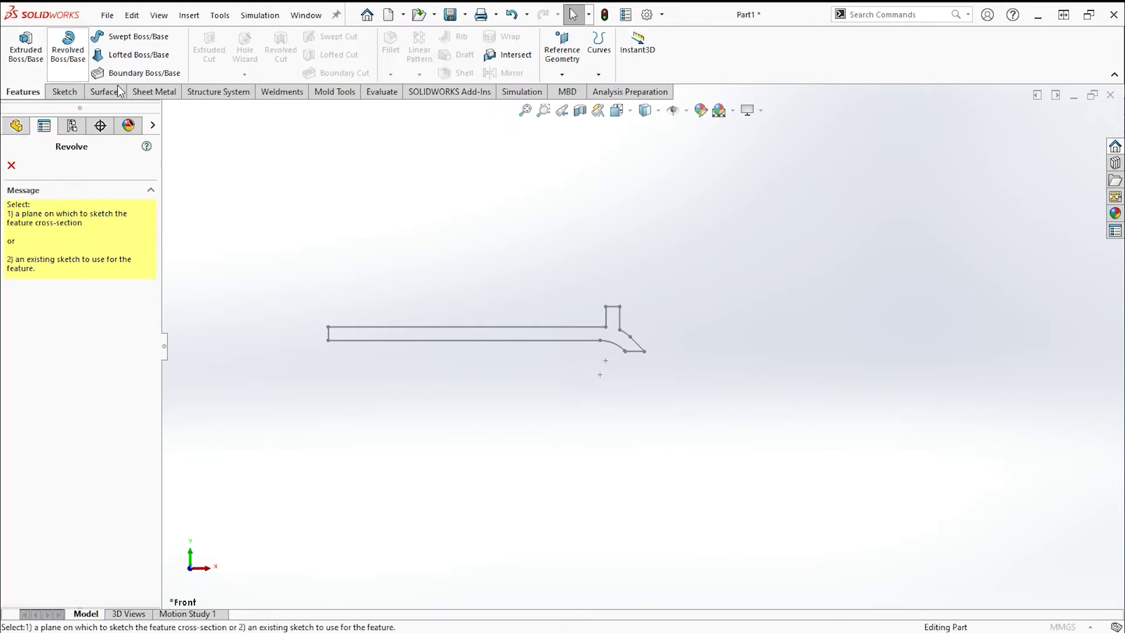
click(329, 336)
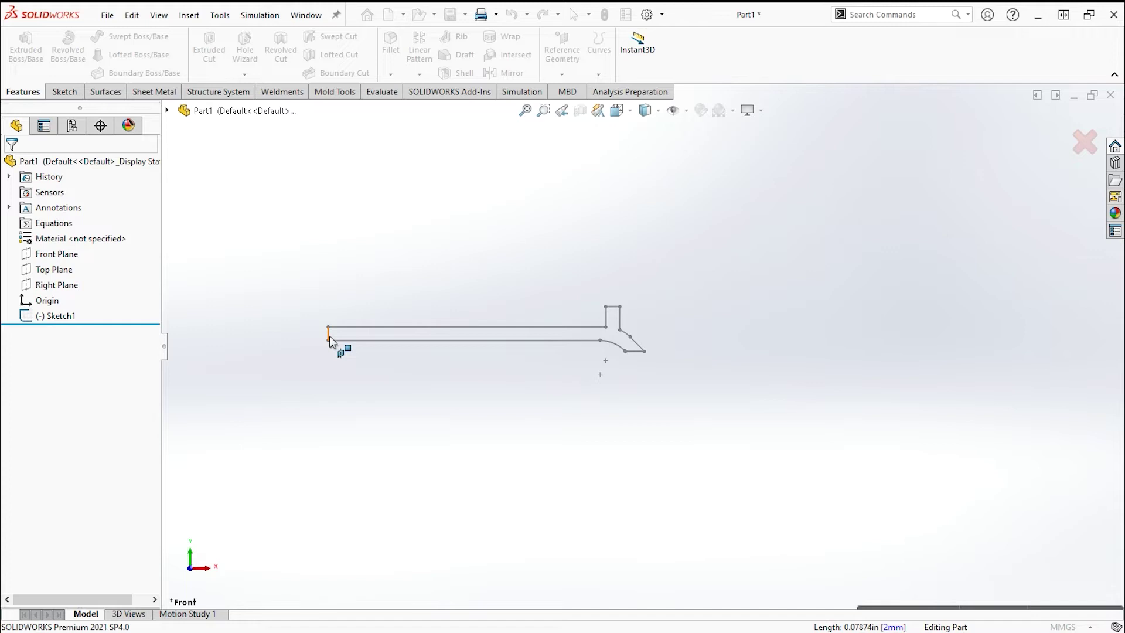
click(329, 335)
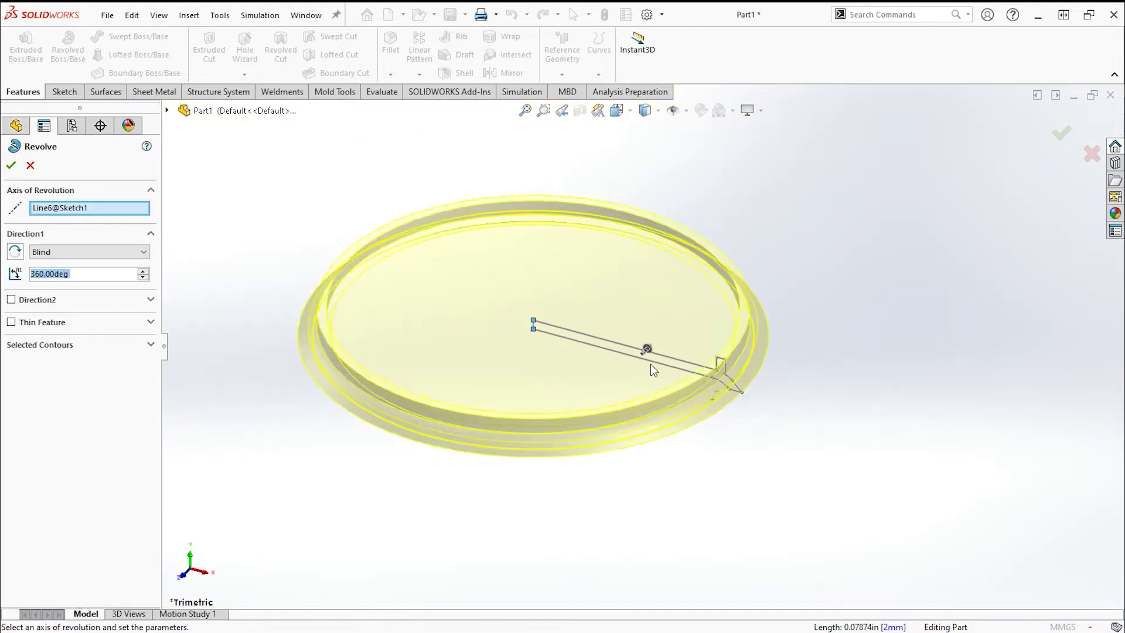
scroll(653, 369, up, 3)
click(1057, 141)
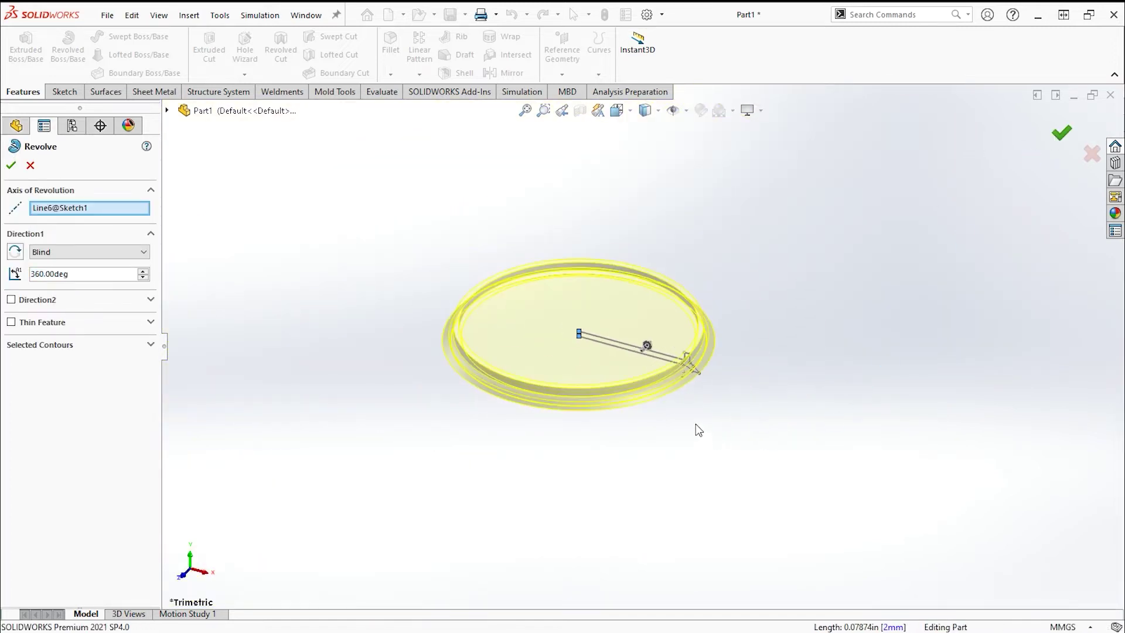
middle_drag(615, 419, 636, 338)
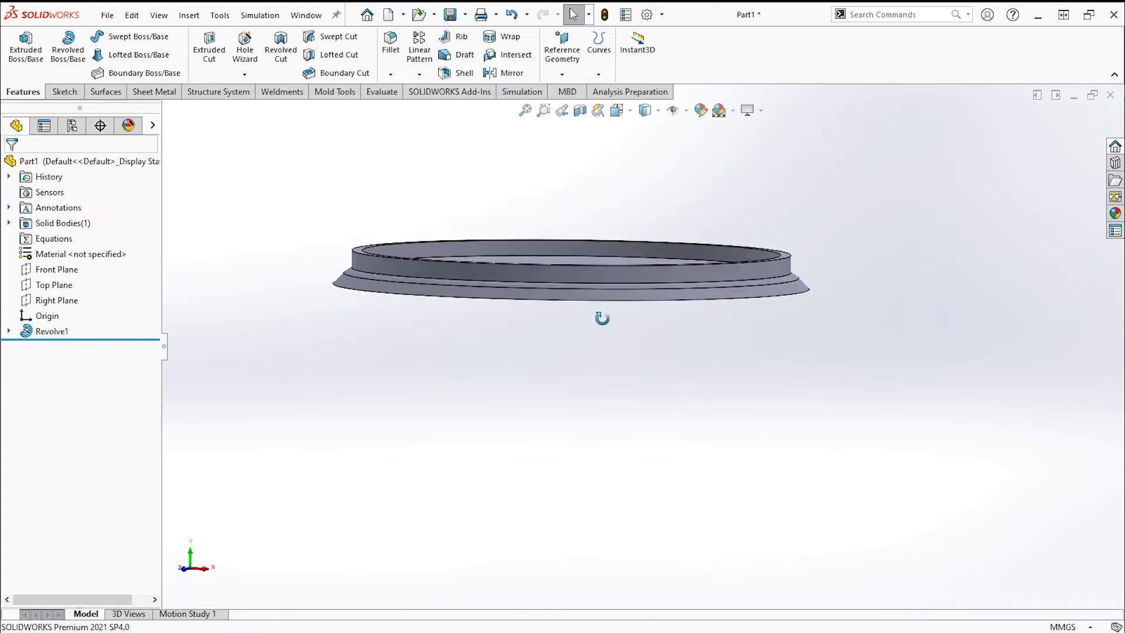
mouse_move(631, 303)
middle_down()
mouse_move(568, 385)
mouse_move(552, 460)
mouse_move(533, 381)
mouse_move(559, 437)
mouse_move(535, 442)
mouse_move(562, 512)
mouse_move(693, 327)
mouse_move(687, 471)
mouse_move(736, 502)
mouse_move(693, 407)
mouse_move(708, 459)
middle_up()
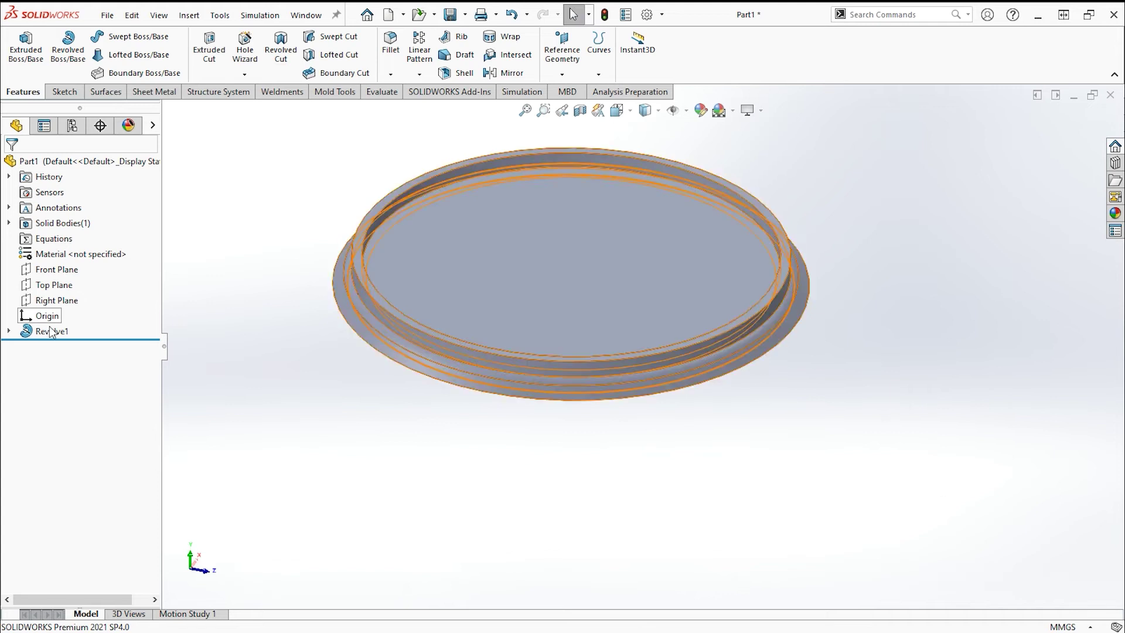
Step: Edit Revolve1's sketch, change the rim width from 2.00 to 1.00 mm, and rebuild
click(53, 331)
click(78, 312)
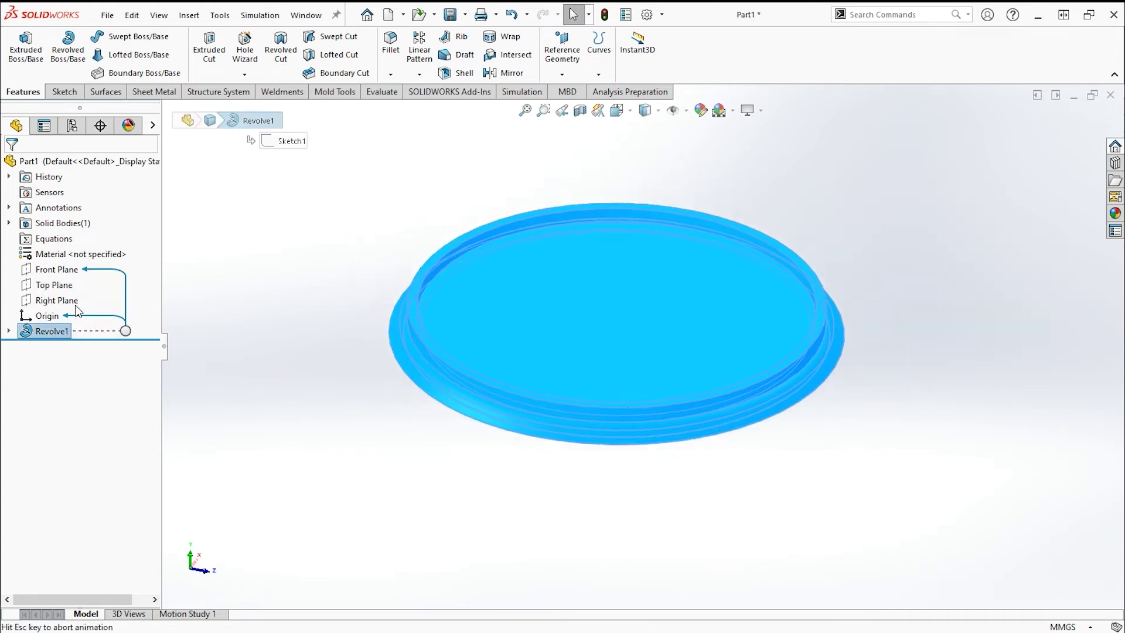
click(64, 332)
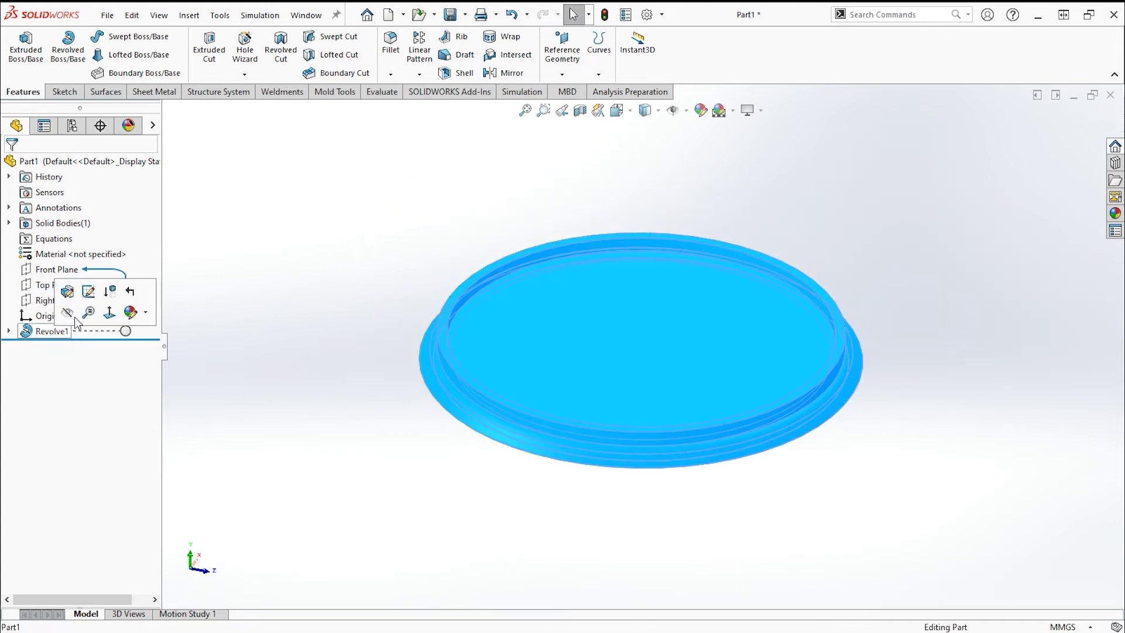
click(83, 293)
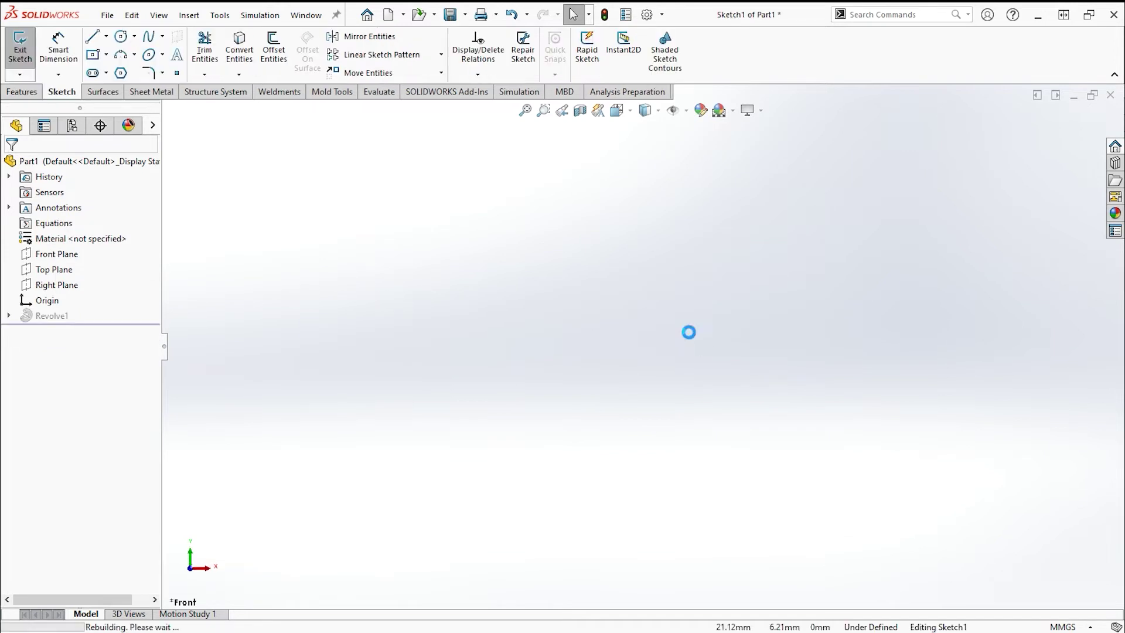
scroll(725, 344, down, 3)
scroll(725, 344, down, 3)
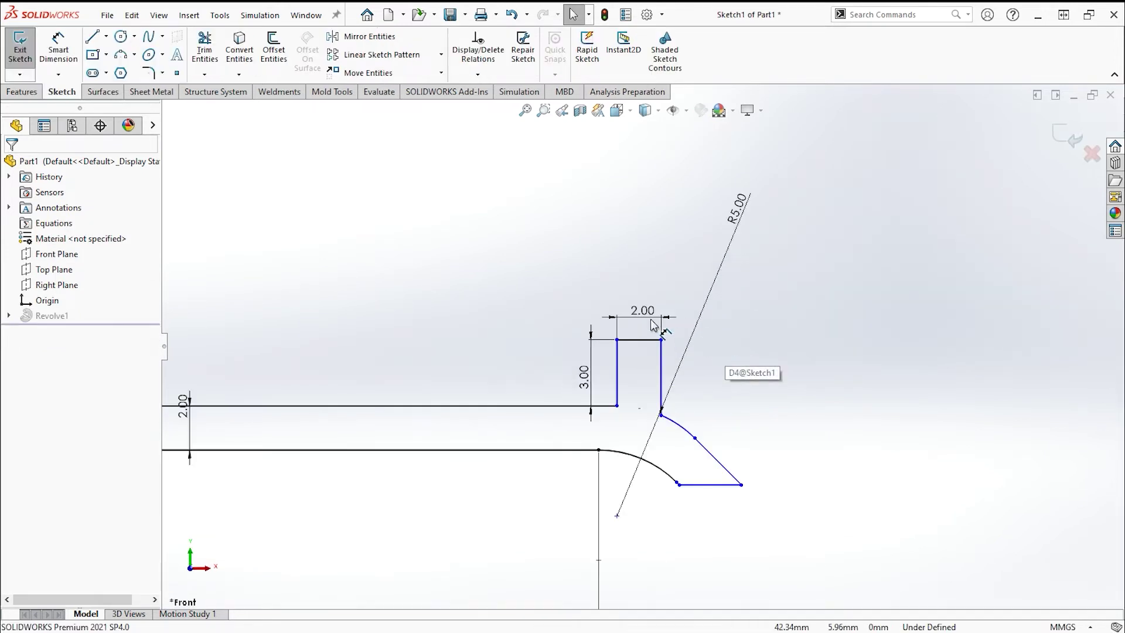
double_click(648, 314)
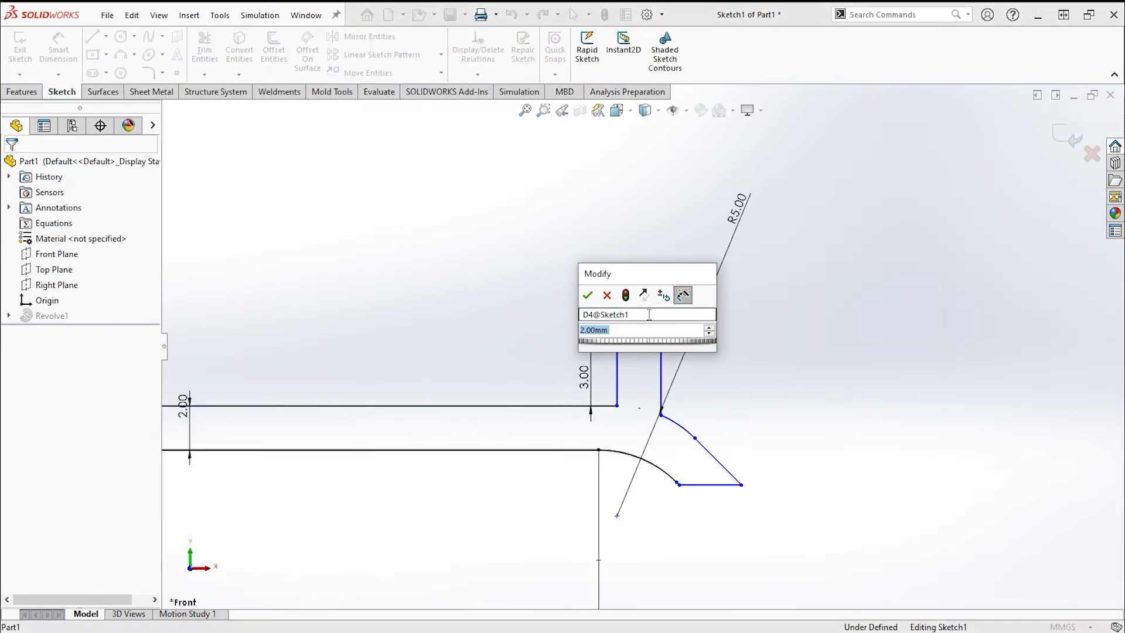
text(1)
key(Return)
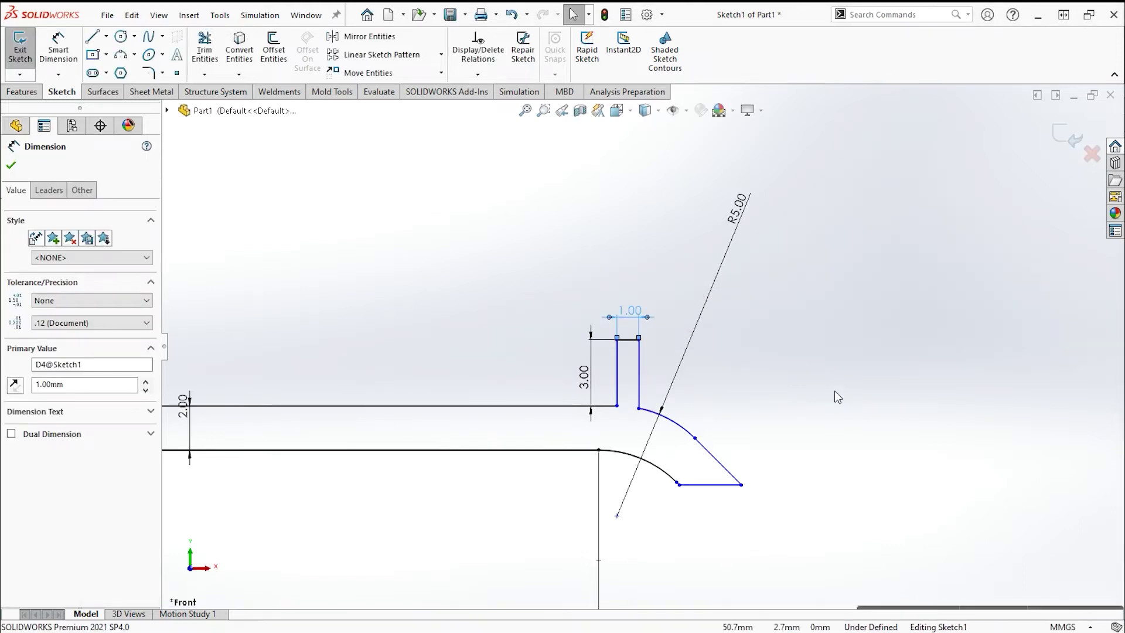
click(1042, 148)
click(1073, 140)
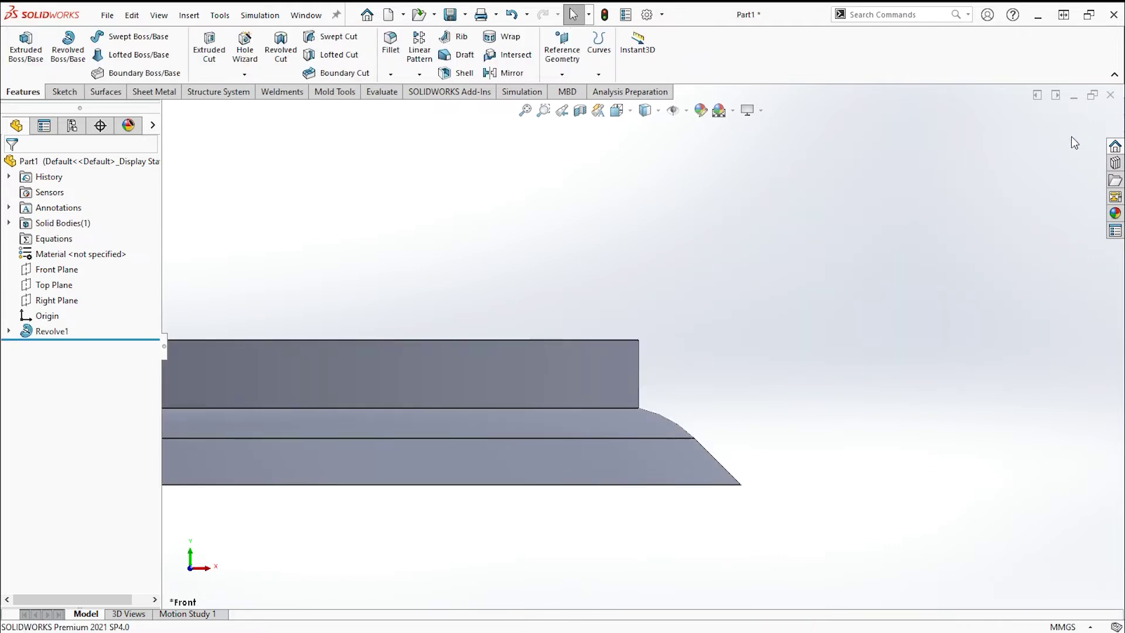
scroll(789, 332, up, 3)
scroll(678, 389, up, 2)
scroll(648, 382, up, 2)
mouse_move(647, 381)
middle_down()
mouse_move(611, 430)
mouse_move(585, 412)
middle_up()
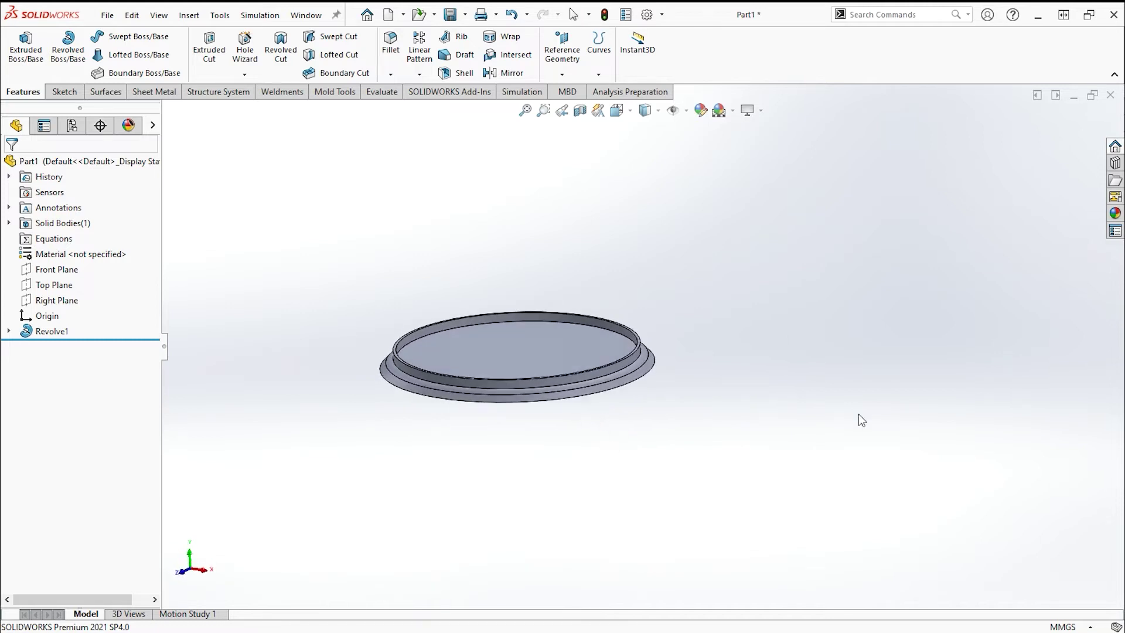
key(Escape)
click(1052, 627)
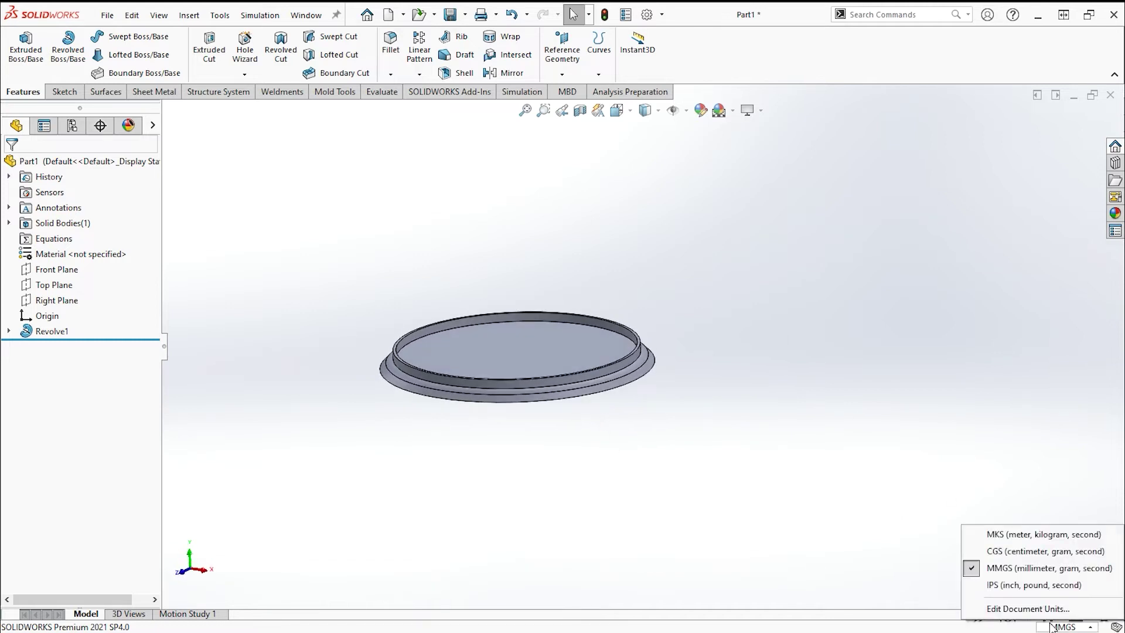
click(992, 394)
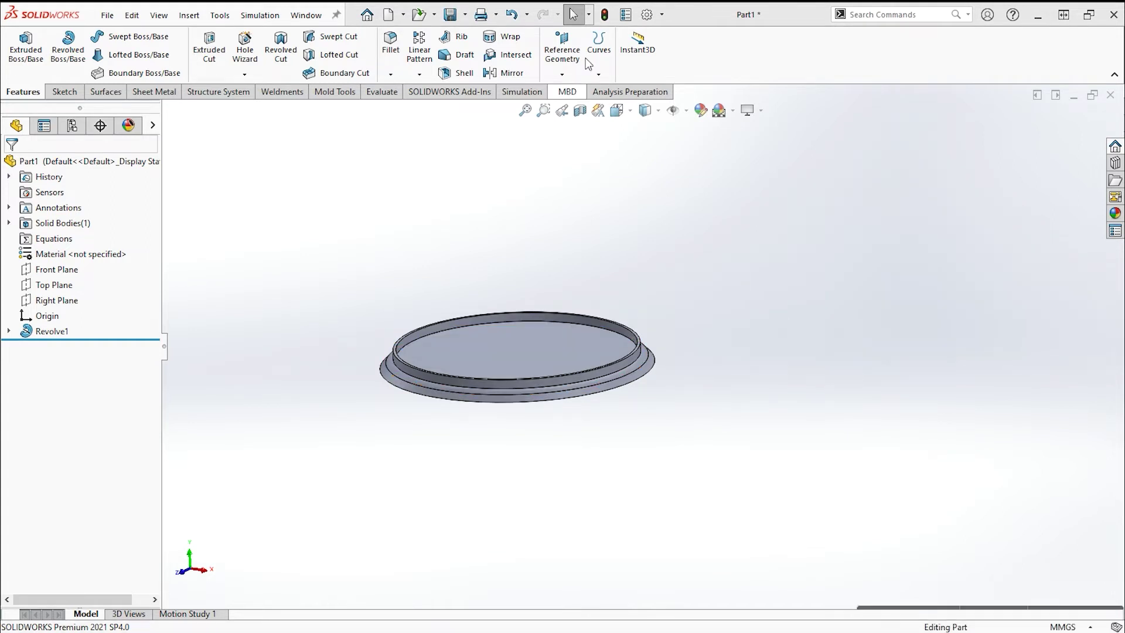
click(598, 75)
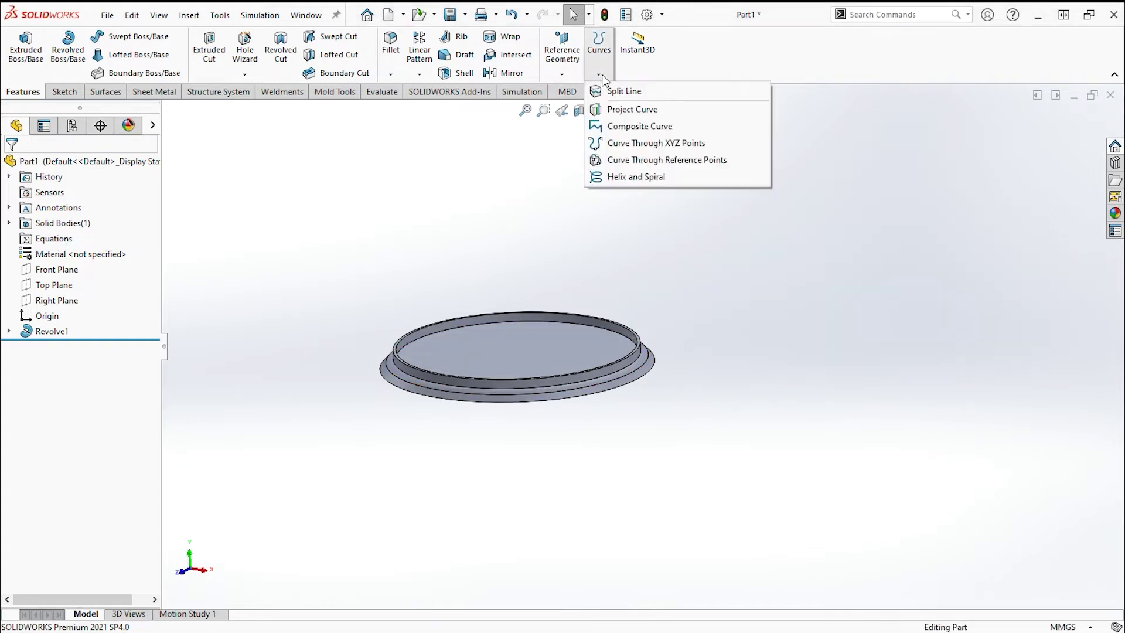
Step: Start a helix on the base's top face from an origin-centred 81.66 mm diameter circle
click(633, 176)
click(536, 347)
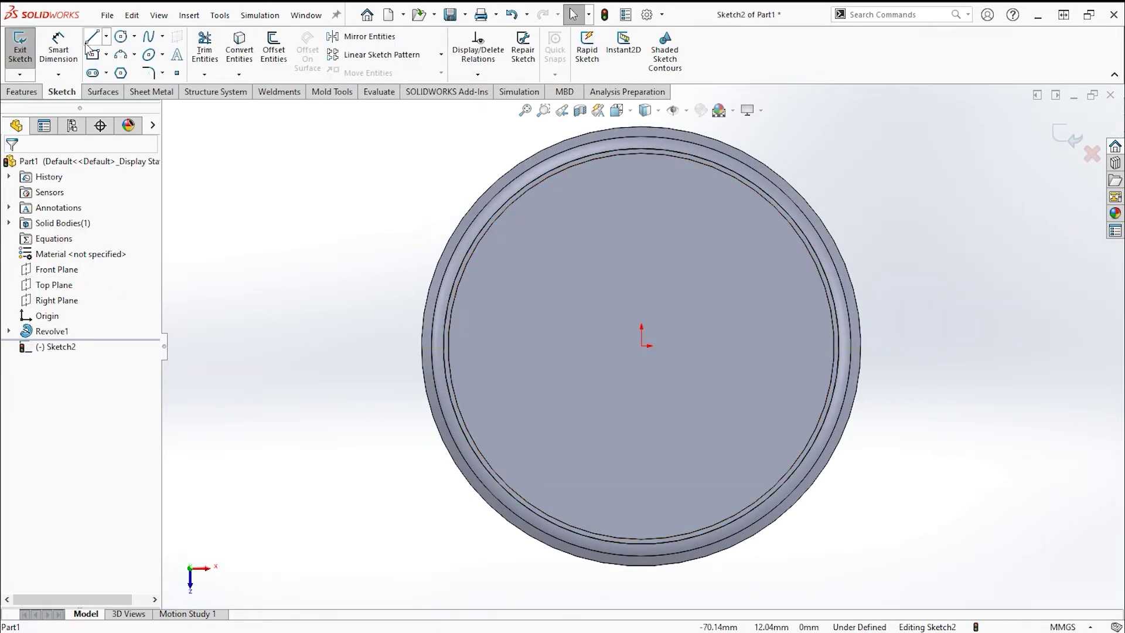
click(120, 36)
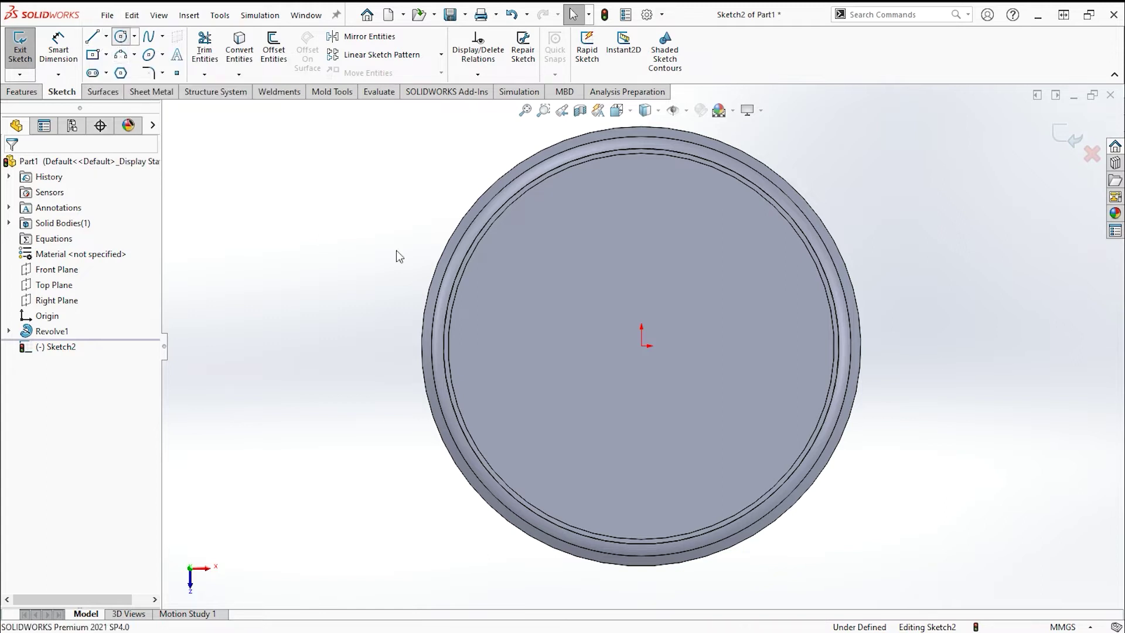
click(642, 345)
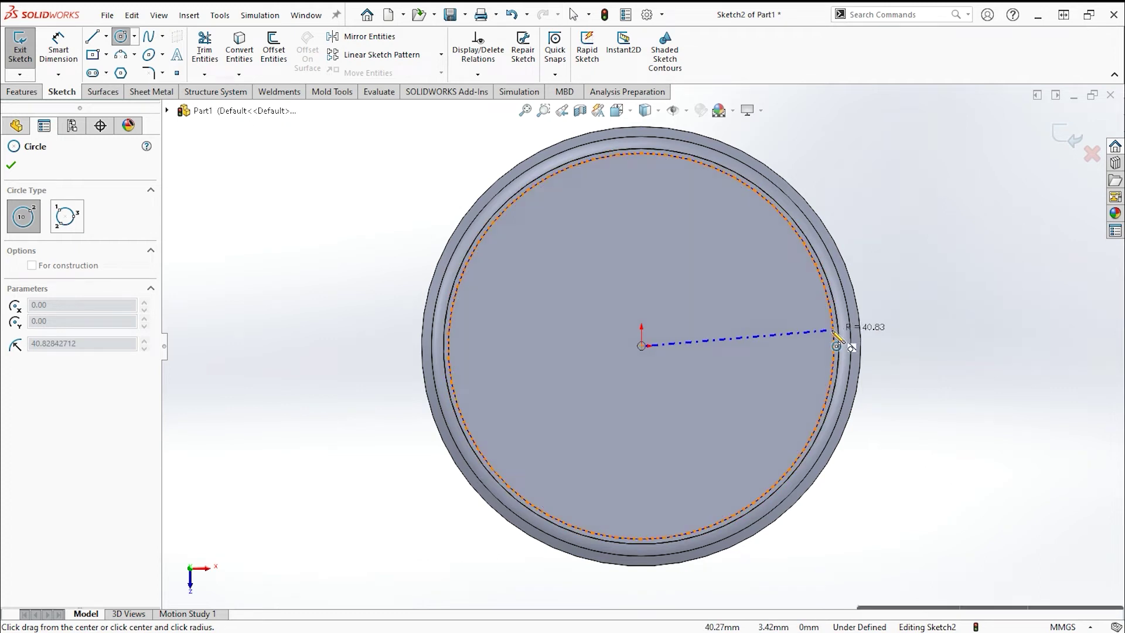
click(832, 331)
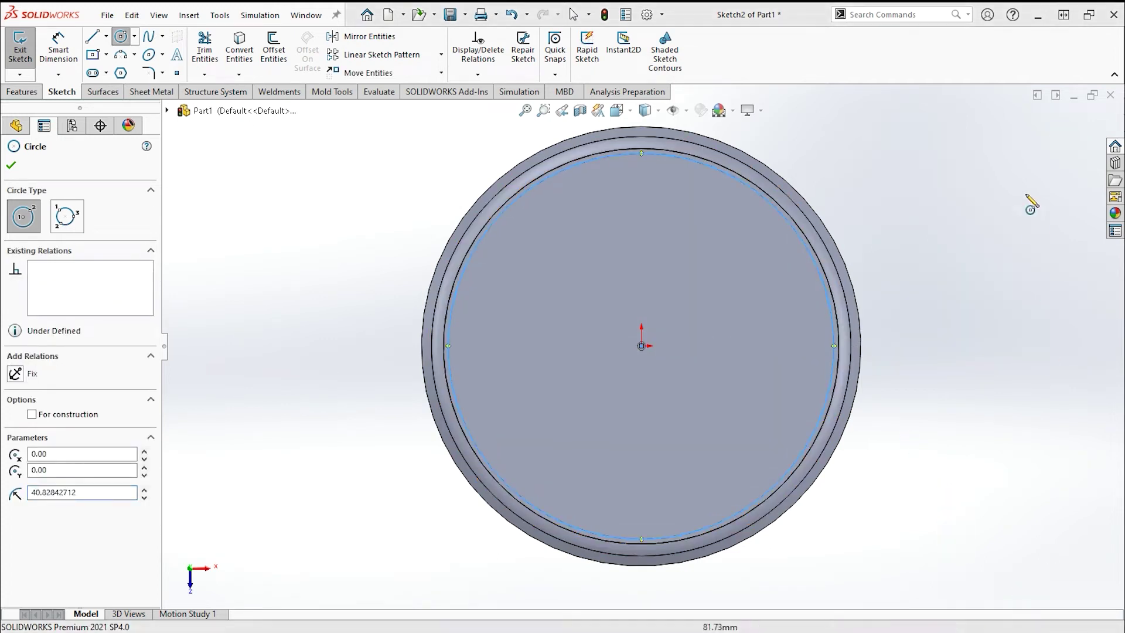
click(12, 166)
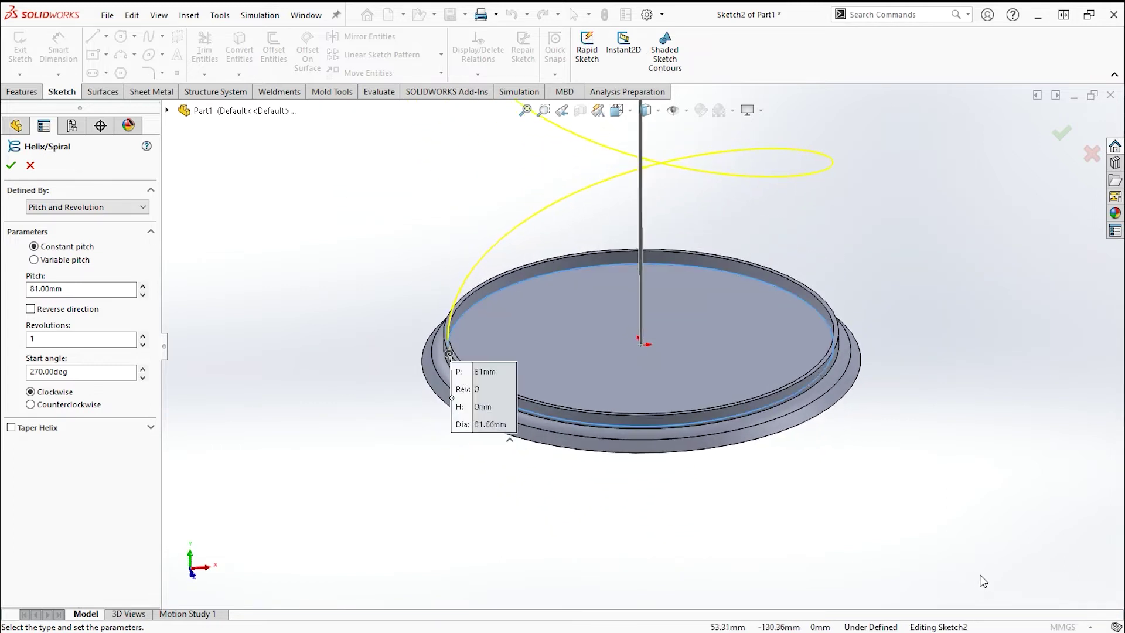
Step: Keep the helix pitch at 90 mm and view the helix from the side
scroll(884, 520, up, 3)
scroll(771, 311, up, 2)
scroll(770, 306, down, 2)
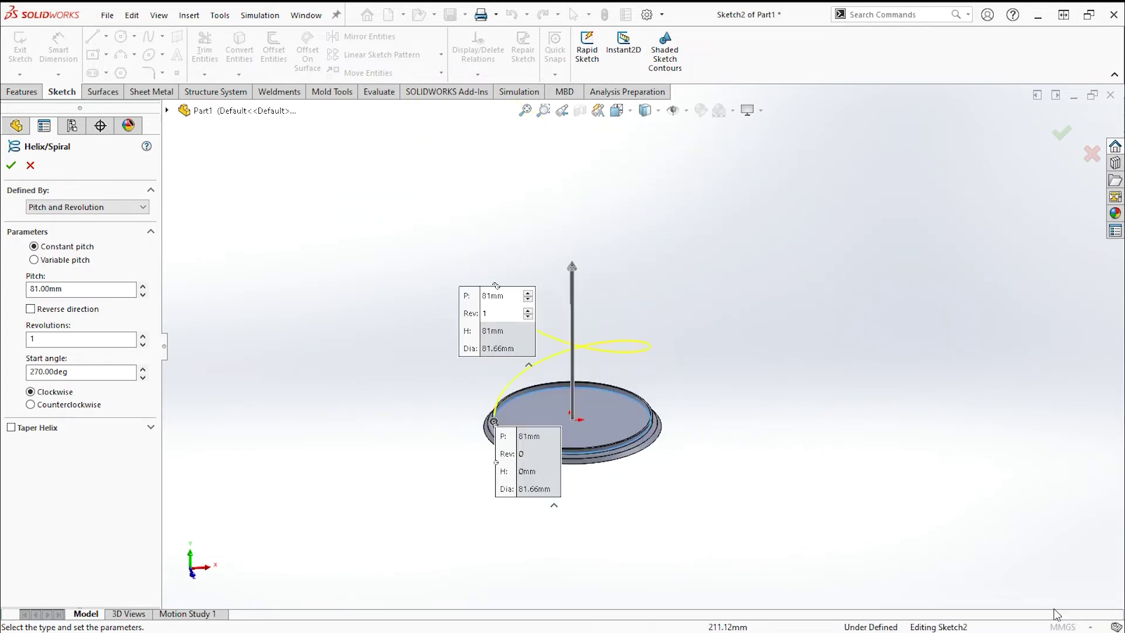
click(52, 288)
key(Return)
mouse_move(704, 374)
middle_down()
mouse_move(702, 364)
mouse_move(756, 371)
mouse_move(705, 371)
mouse_move(772, 356)
middle_up()
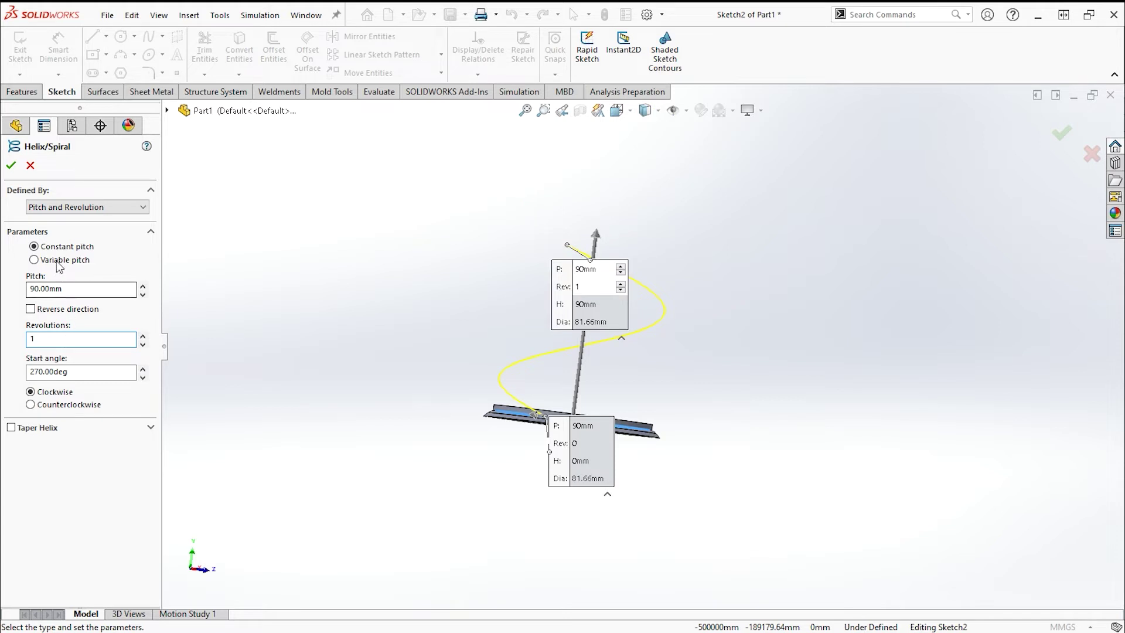
Step: Try start angles of 150° and 45°, settling on a 10° helix start angle
click(142, 378)
click(142, 378)
drag(74, 375, 2, 390)
text(150)
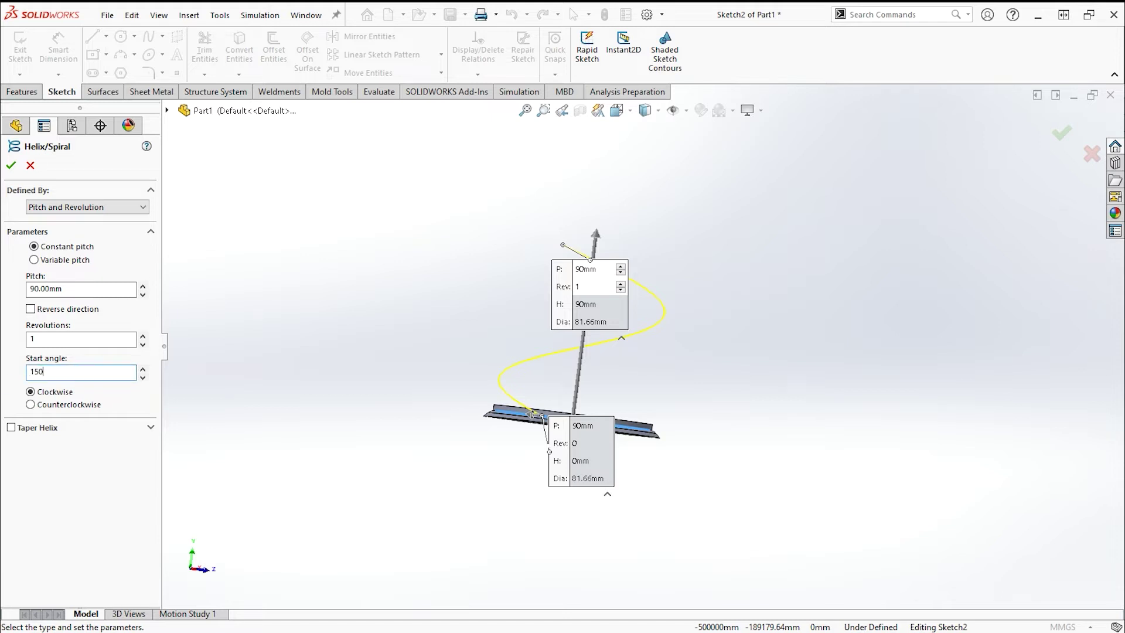
key(Return)
mouse_move(578, 364)
middle_down()
mouse_move(519, 321)
mouse_move(460, 357)
mouse_move(469, 354)
mouse_move(259, 367)
middle_up()
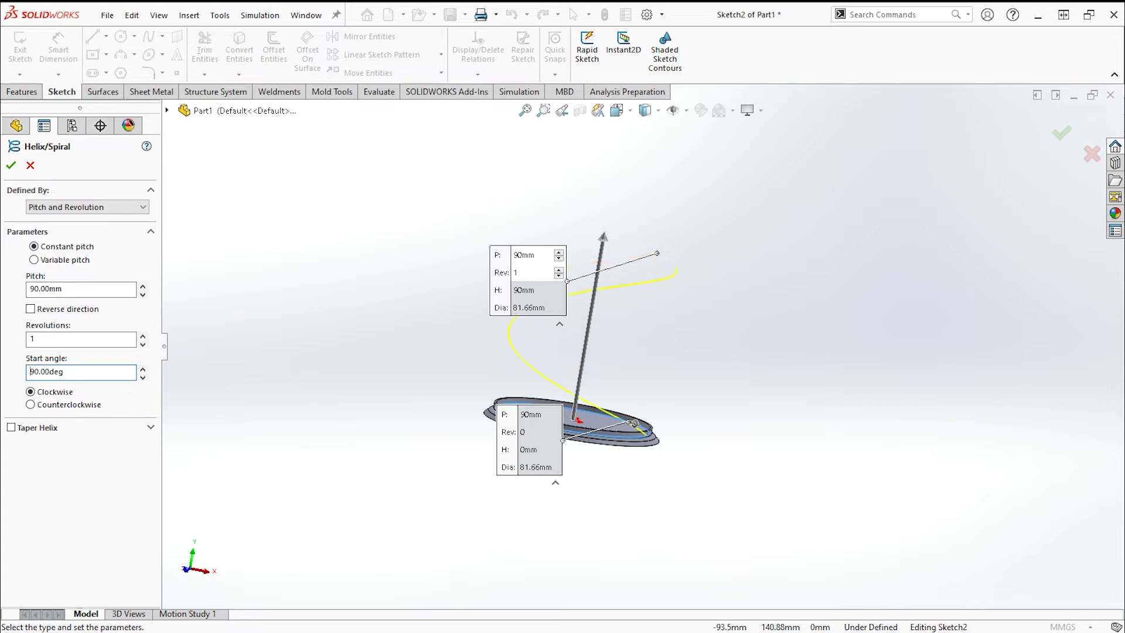
mouse_move(506, 372)
middle_down()
mouse_move(442, 376)
mouse_move(477, 394)
mouse_move(477, 376)
middle_up()
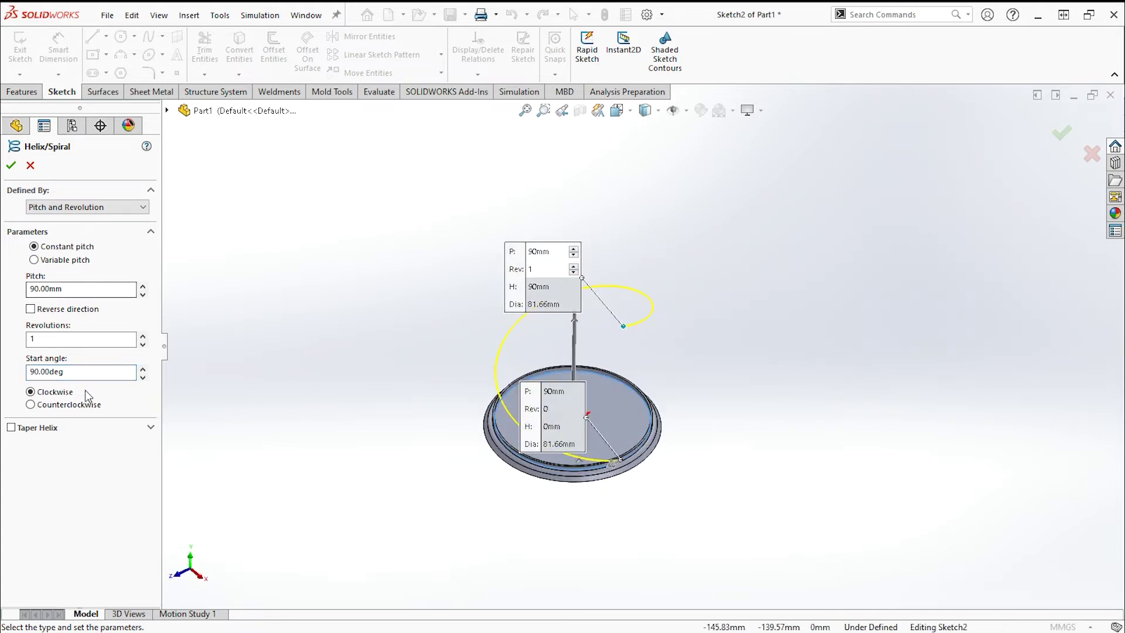
drag(72, 374, 5, 373)
text(45)
key(Return)
mouse_move(866, 258)
middle_down()
mouse_move(891, 271)
mouse_move(879, 275)
middle_up()
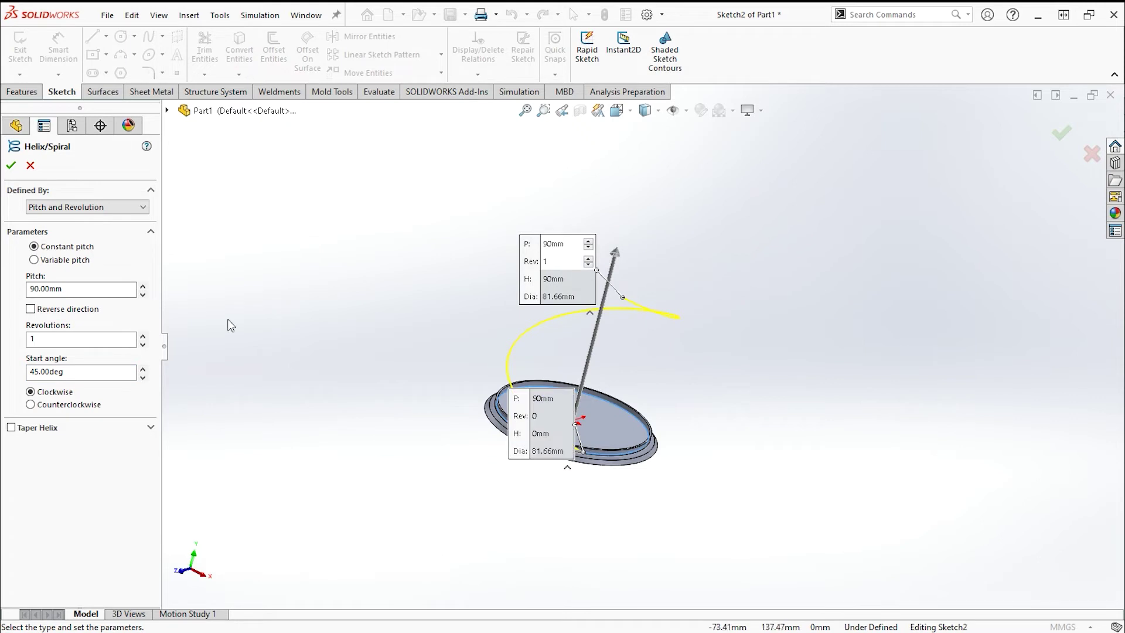
drag(82, 372, 8, 372)
text(10)
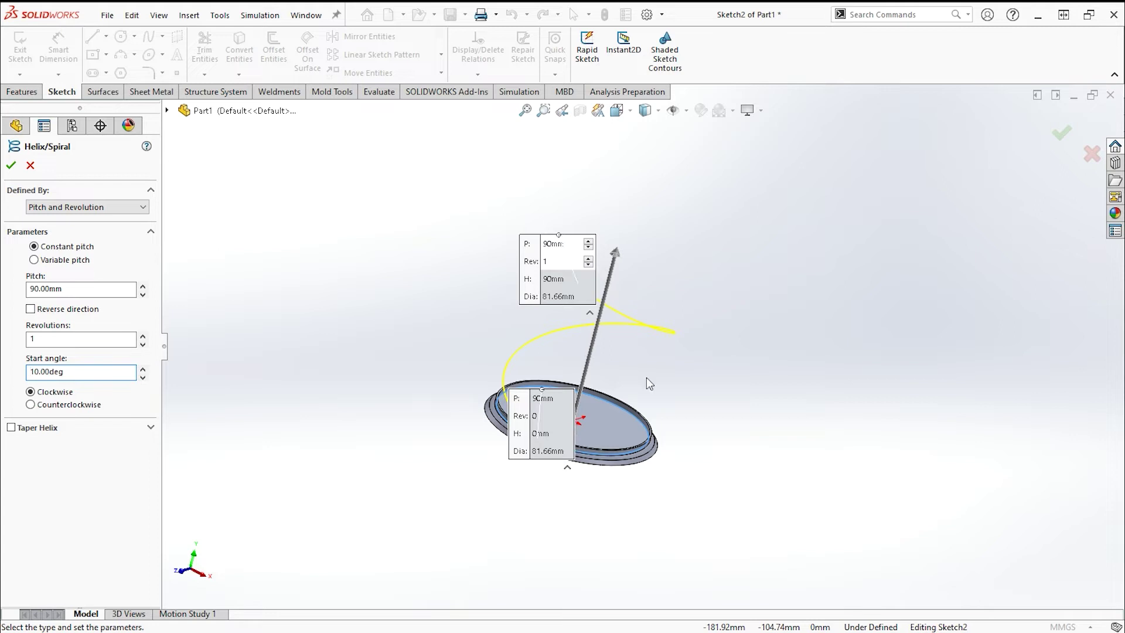
mouse_move(758, 291)
middle_down()
mouse_move(766, 221)
mouse_move(758, 281)
mouse_move(727, 346)
middle_up()
Step: Define the helix by Height and Pitch, trying pitches of 50 and 140 mm
click(114, 209)
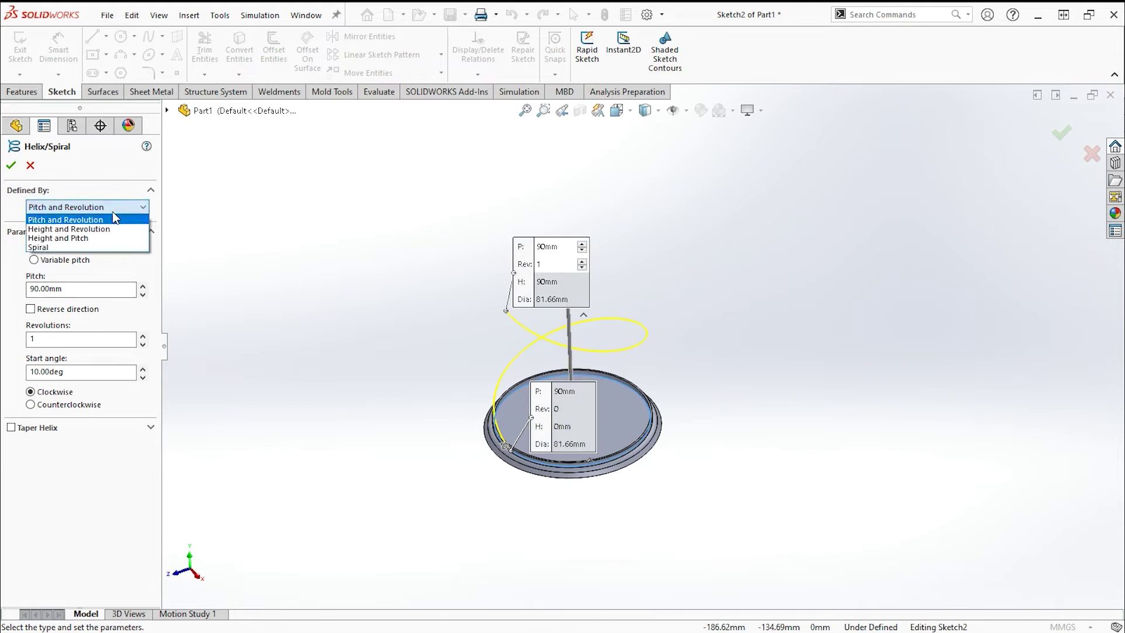
click(96, 239)
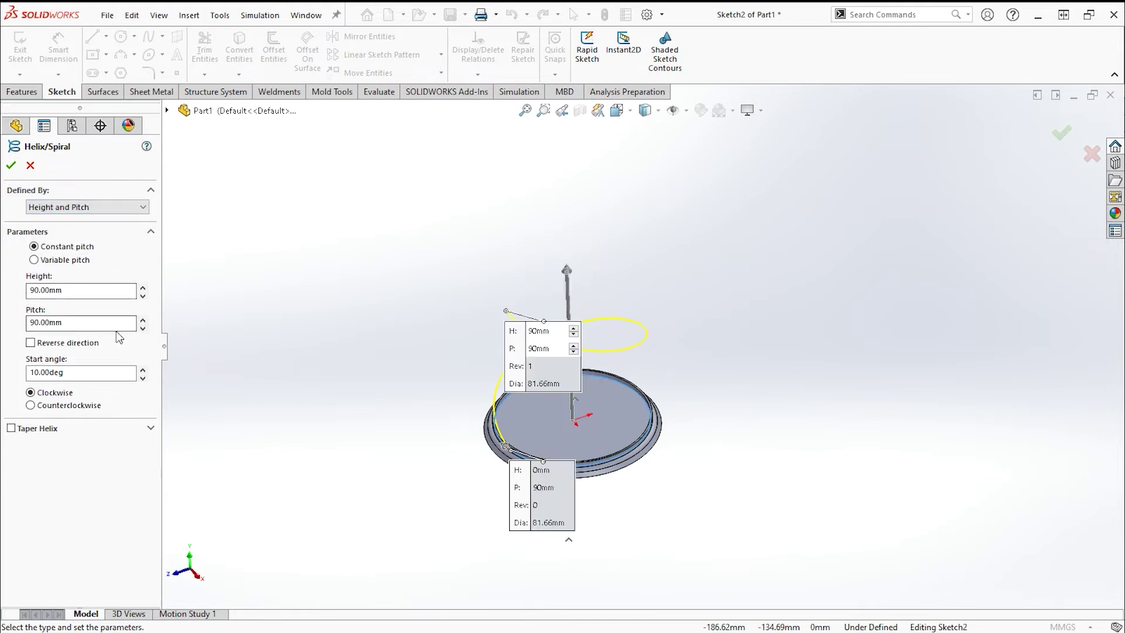
mouse_move(723, 384)
middle_down()
mouse_move(758, 329)
mouse_move(798, 329)
middle_up()
click(146, 330)
click(146, 329)
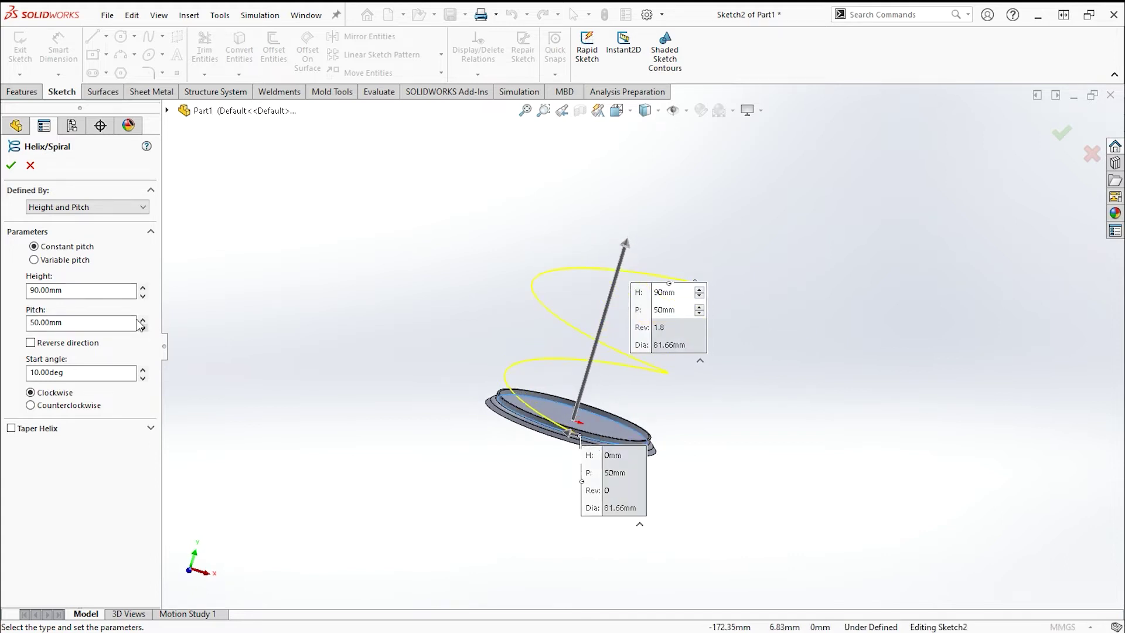
click(143, 321)
click(143, 321)
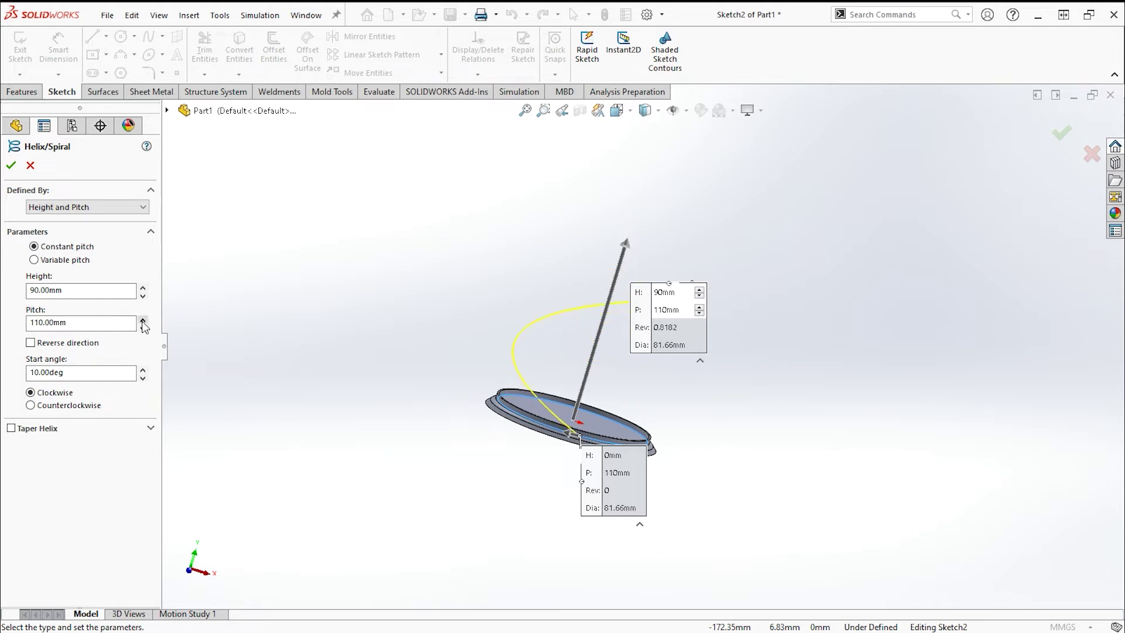
click(142, 321)
click(142, 321)
mouse_move(527, 375)
middle_down()
mouse_move(583, 438)
mouse_move(550, 423)
middle_up()
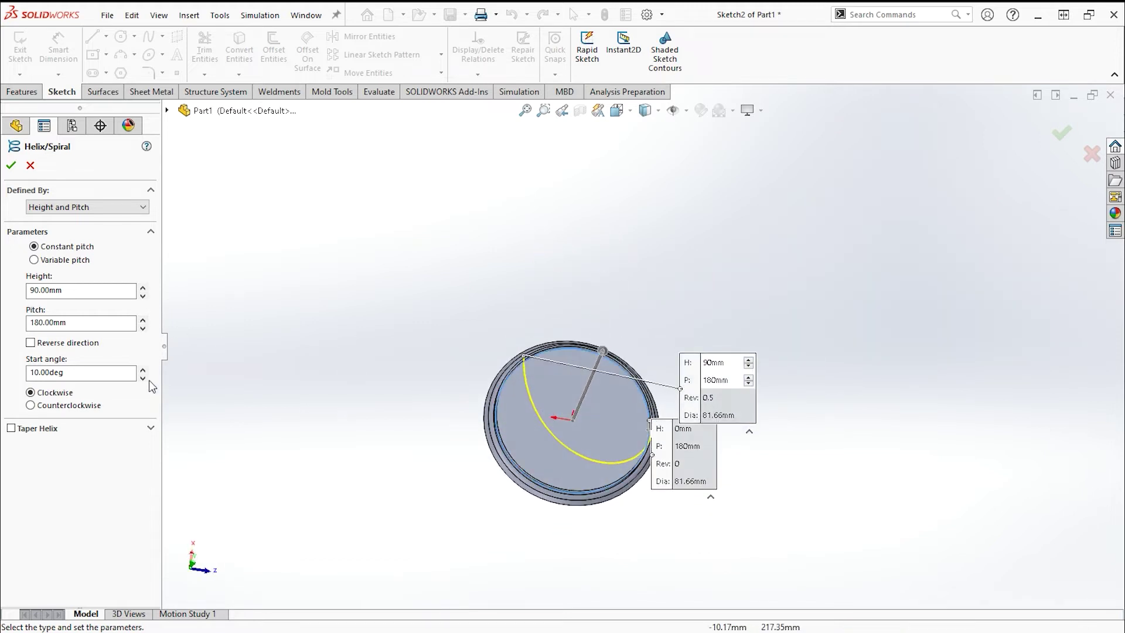
Step: Bring the pitch from 200 mm down to 110 mm and accept Helix/Spiral1
click(143, 320)
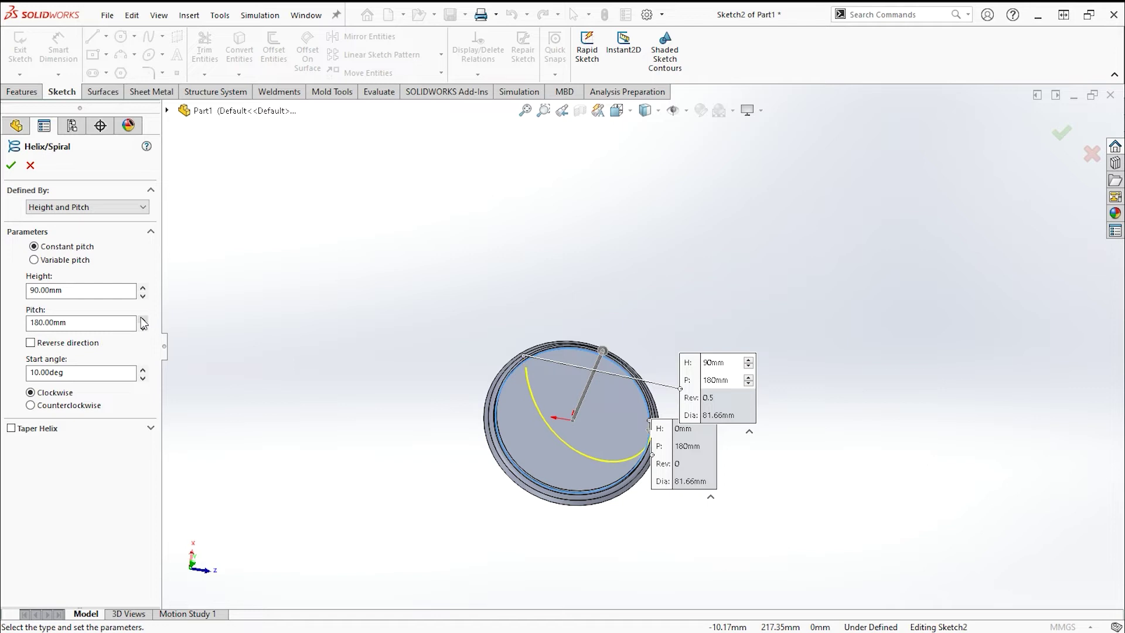
click(141, 320)
click(142, 328)
click(143, 328)
click(143, 328)
click(142, 328)
click(142, 328)
middle_drag(459, 388, 468, 384)
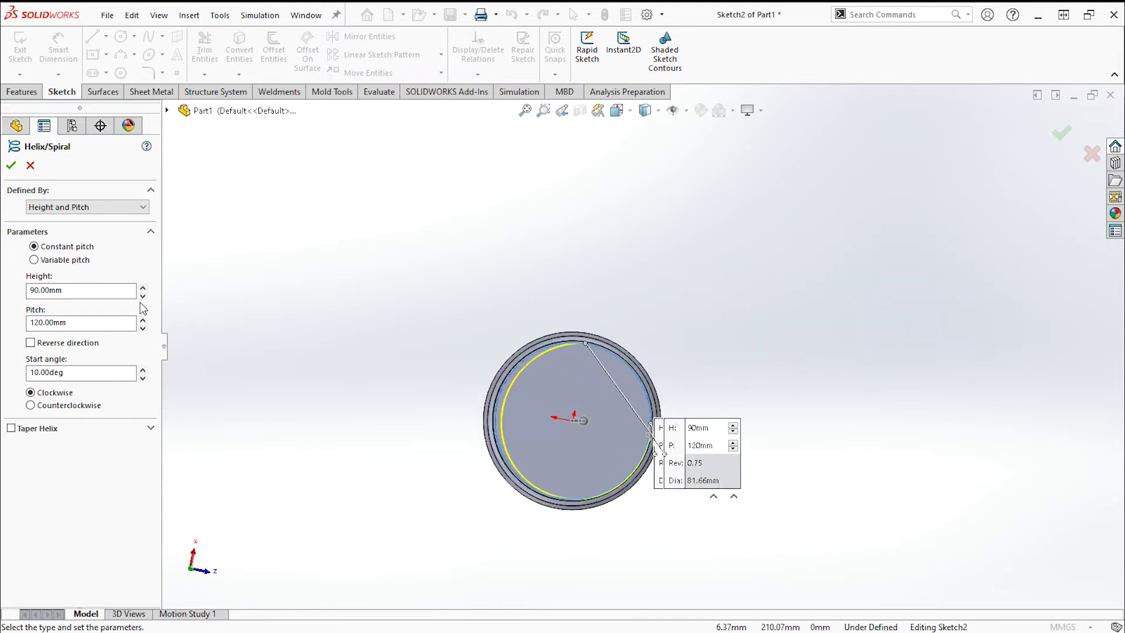
click(143, 329)
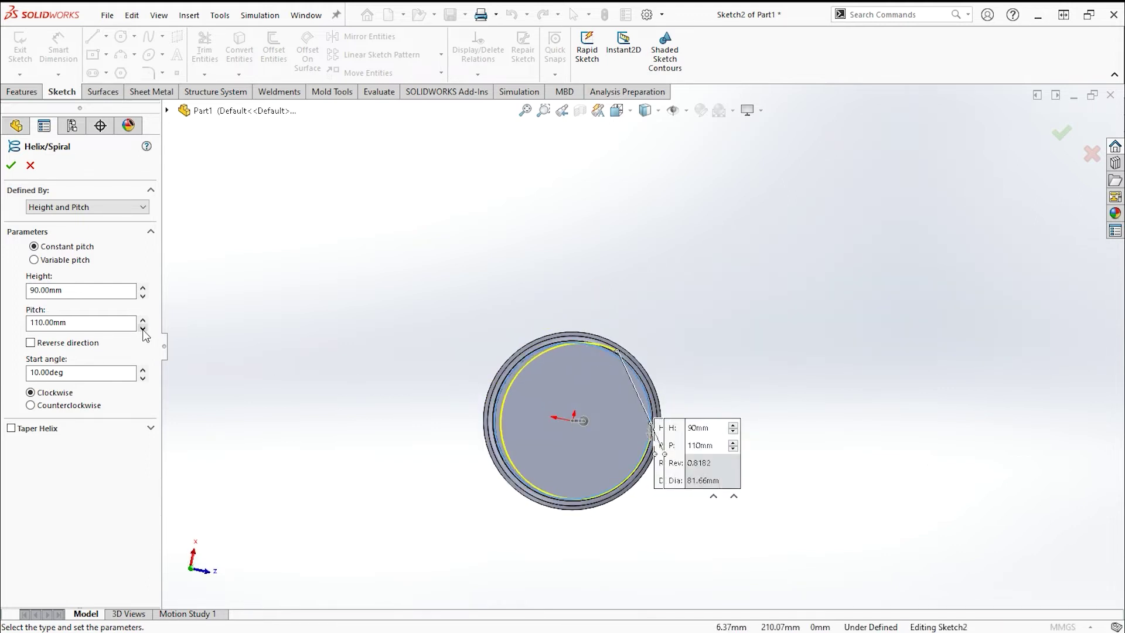
mouse_move(802, 405)
middle_down()
mouse_move(791, 313)
mouse_move(805, 225)
mouse_move(891, 161)
mouse_move(891, 170)
middle_up()
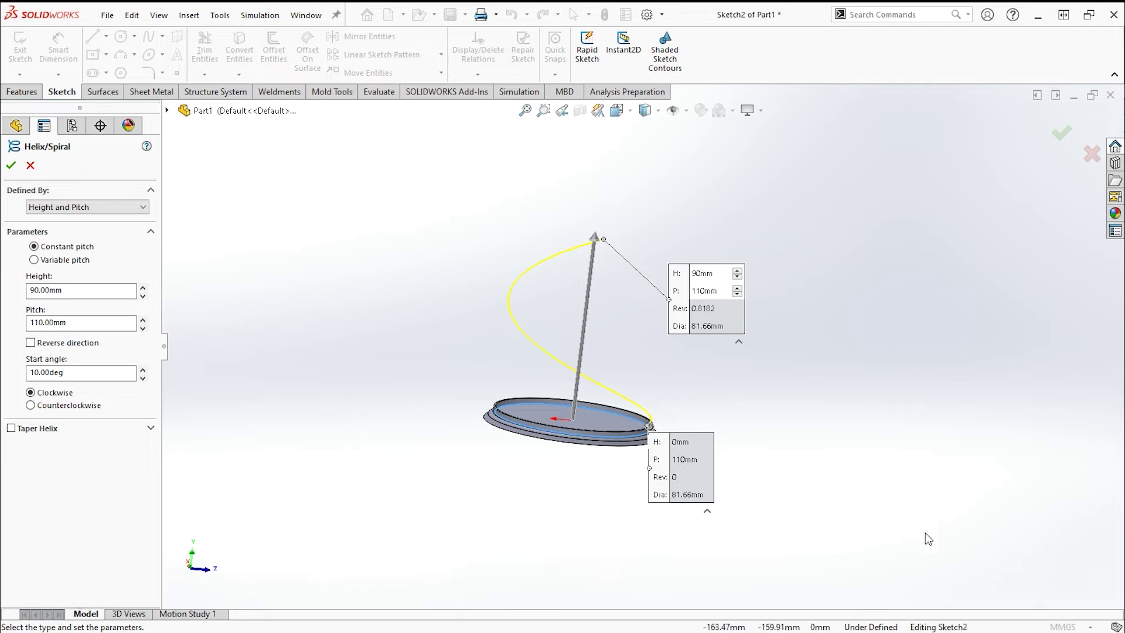
click(13, 164)
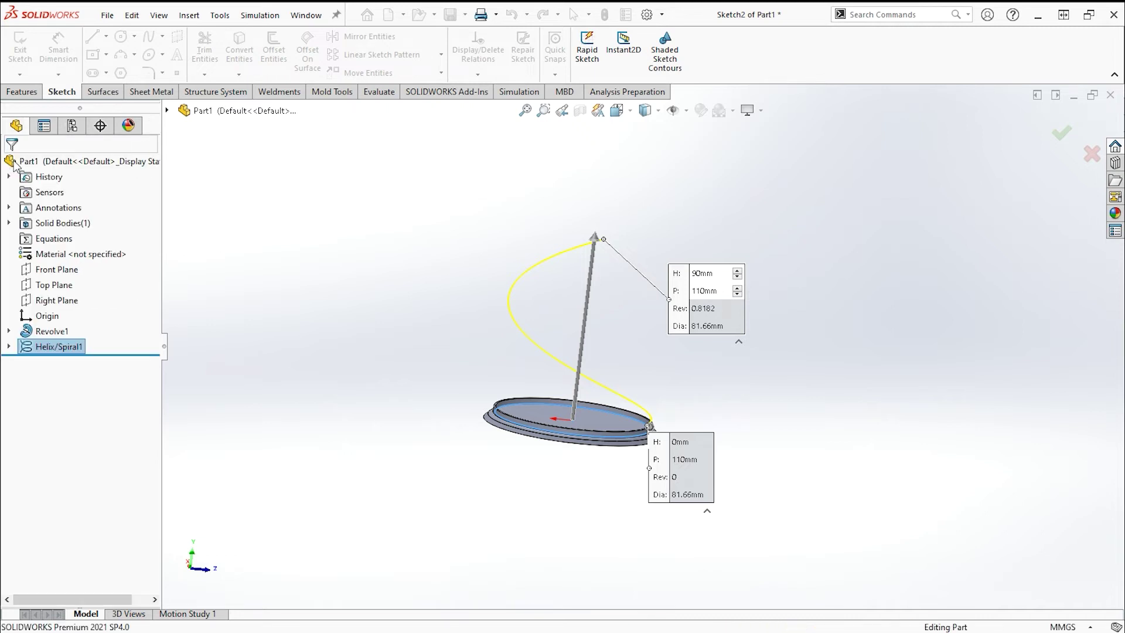
Step: Start a new sketch on the base disc's face and select its inner circular edge
mouse_move(745, 379)
middle_down()
mouse_move(697, 344)
mouse_move(686, 351)
mouse_move(711, 389)
middle_up()
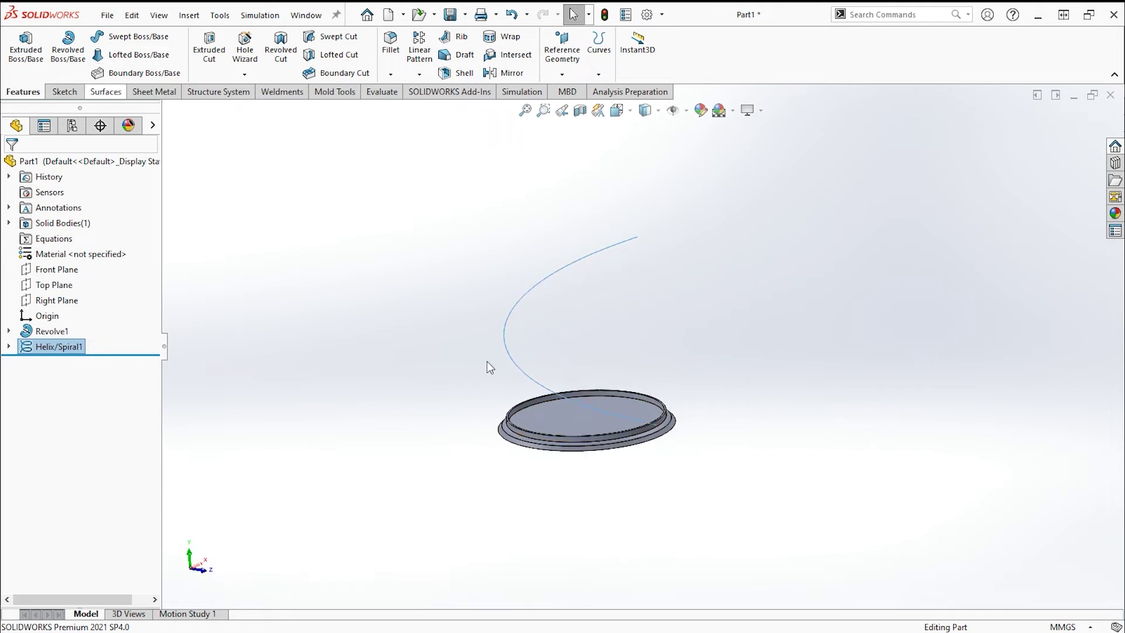
click(561, 420)
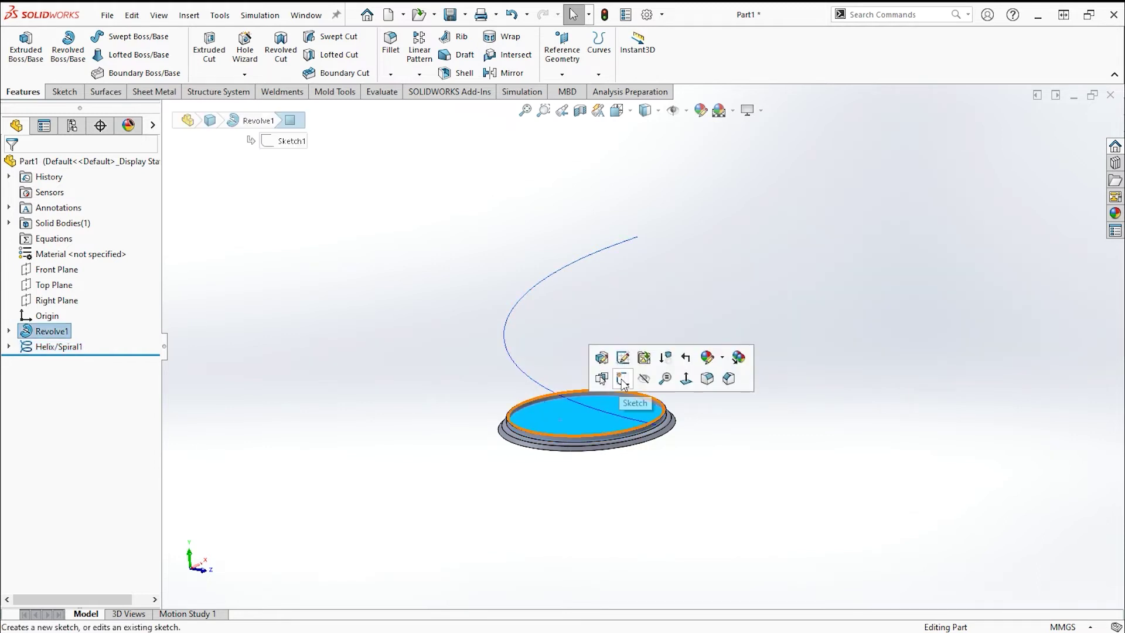
click(616, 381)
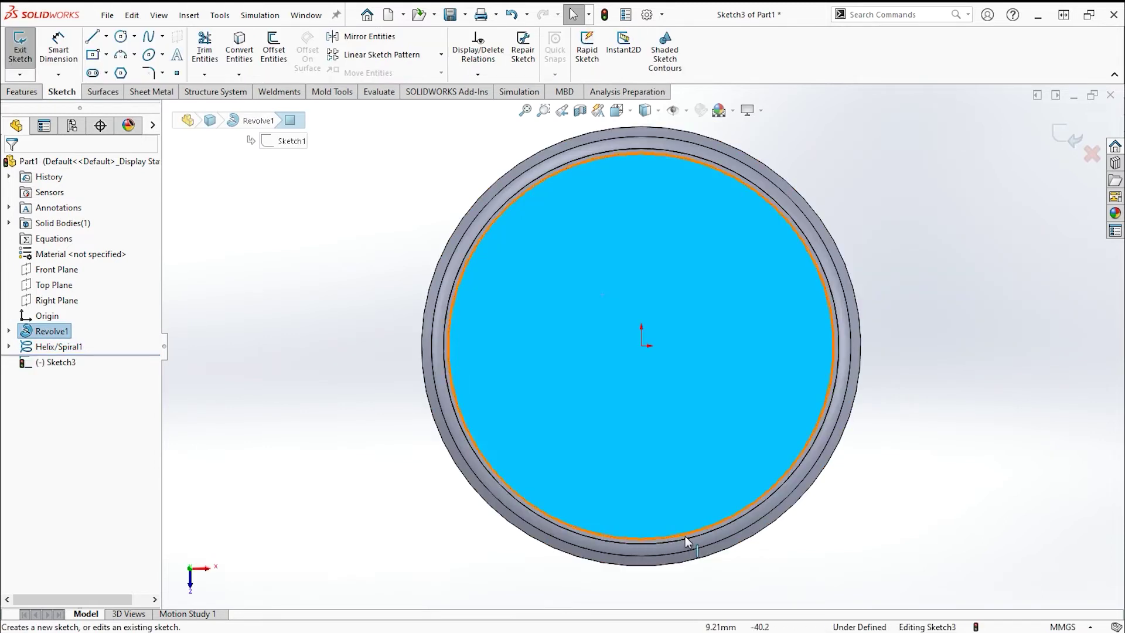
scroll(684, 536, down, 2)
click(710, 507)
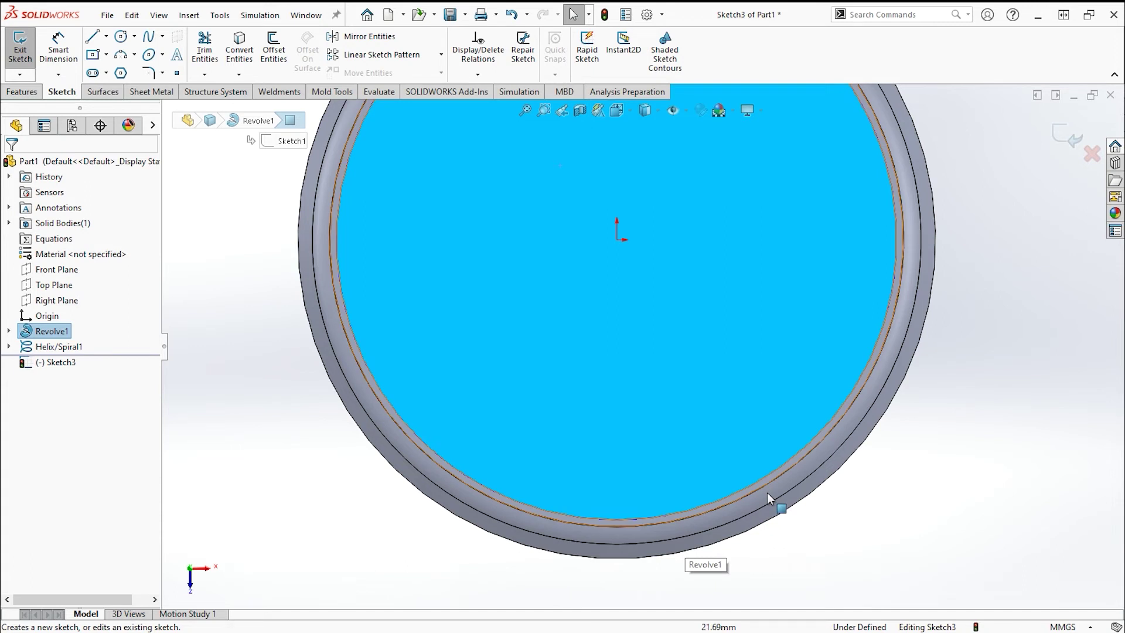
Step: Draw a tiny circle at the disc's lower rim and exit Sketch3
click(127, 38)
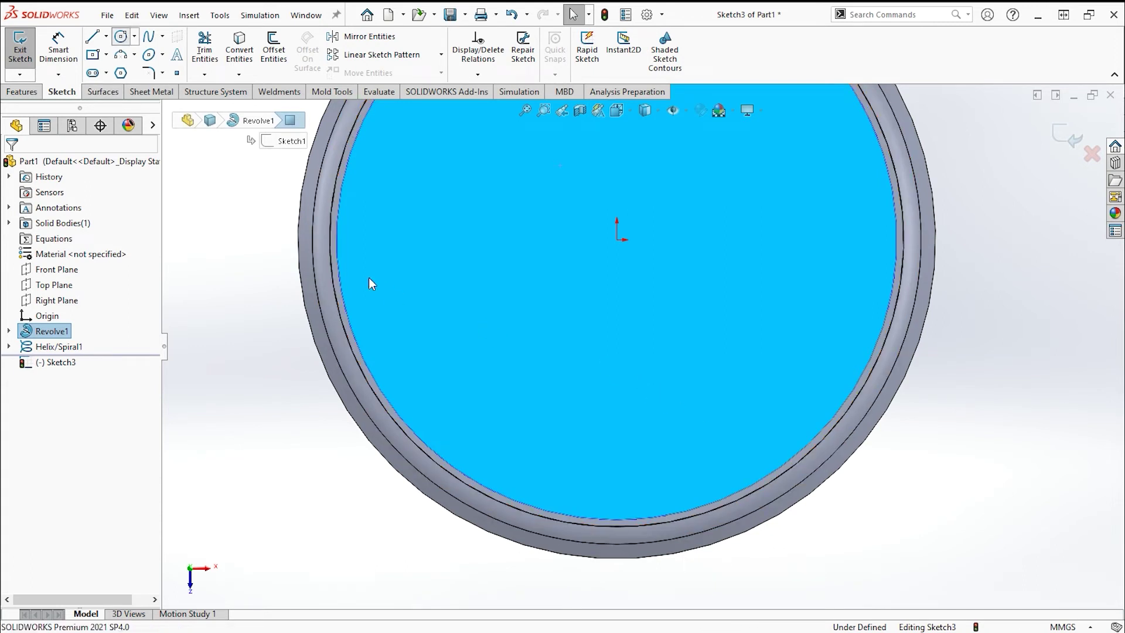
click(670, 516)
click(675, 520)
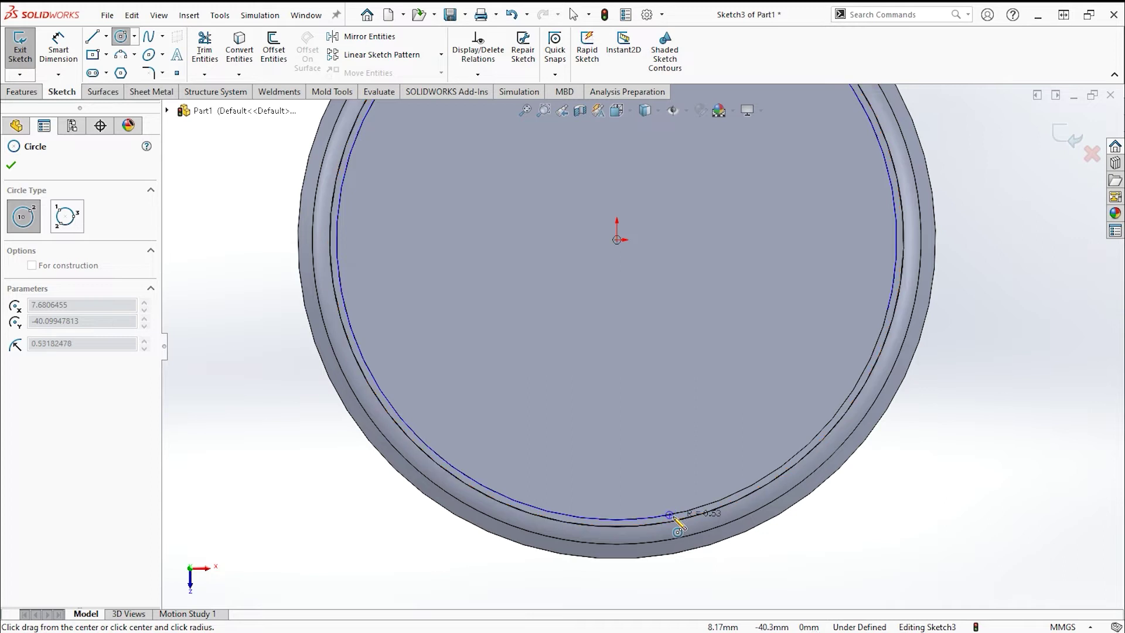
click(678, 526)
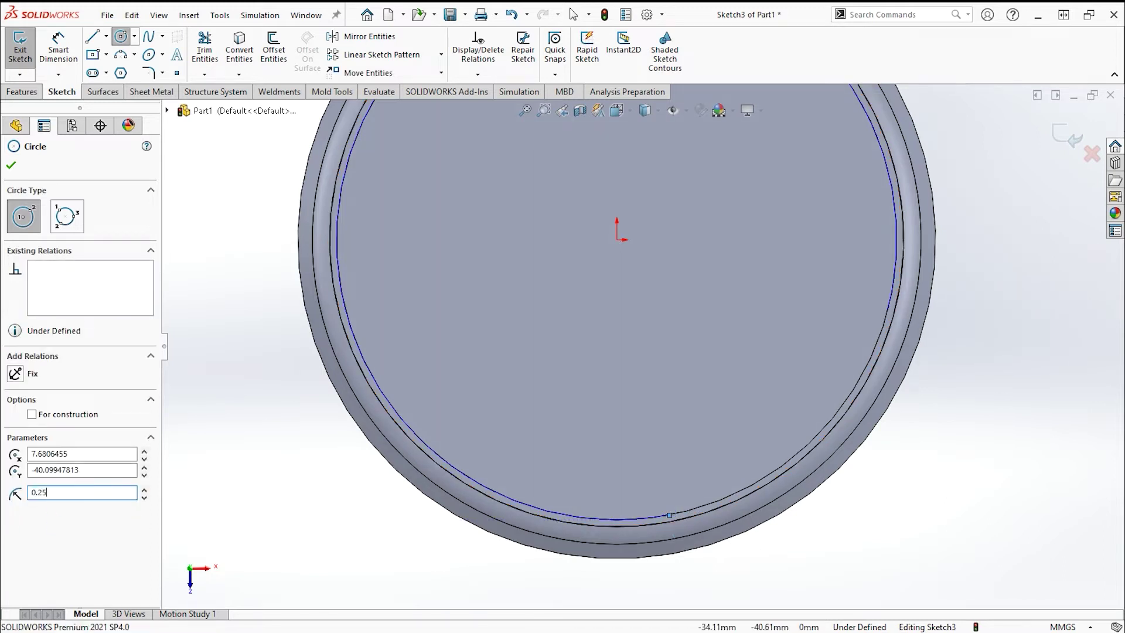
scroll(702, 538, down, 2)
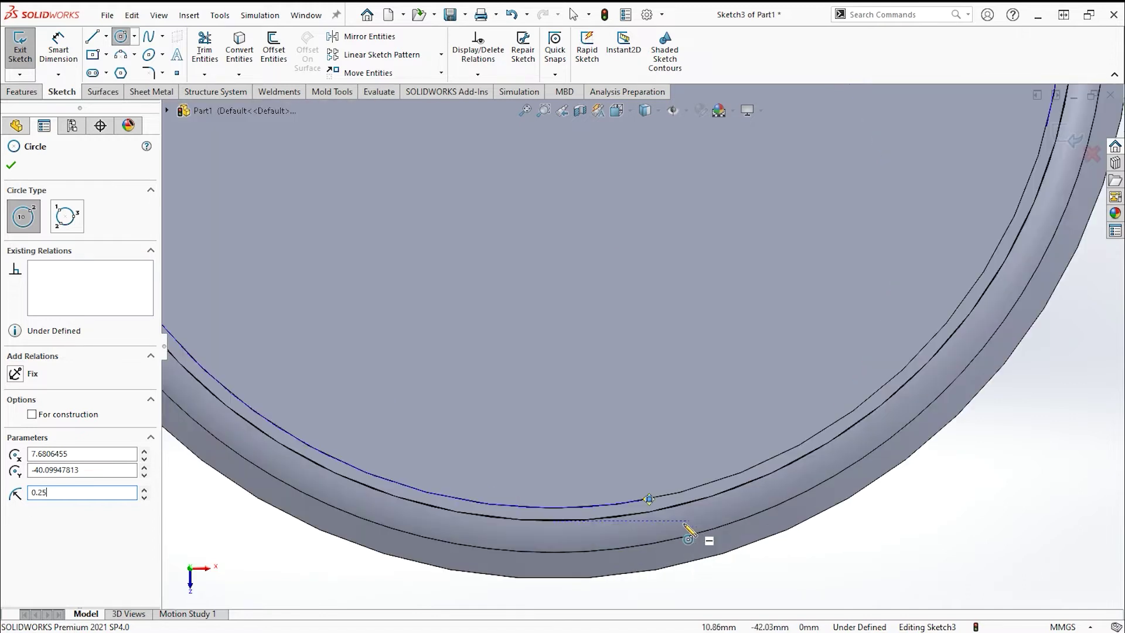
scroll(633, 495, down, 4)
scroll(630, 489, down, 3)
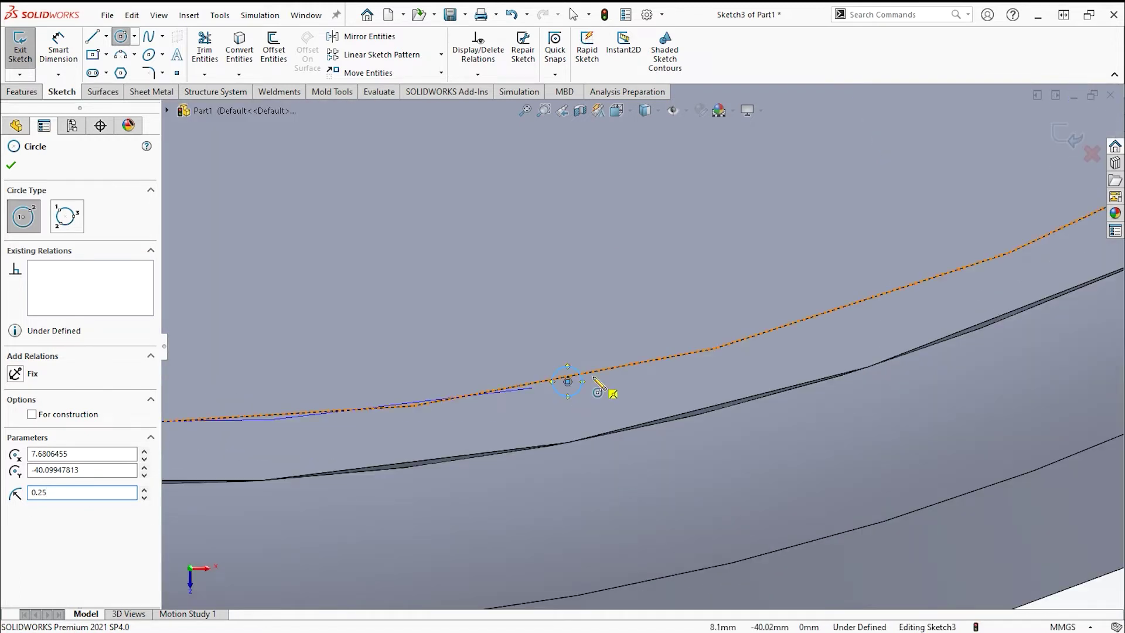
scroll(633, 369, up, 4)
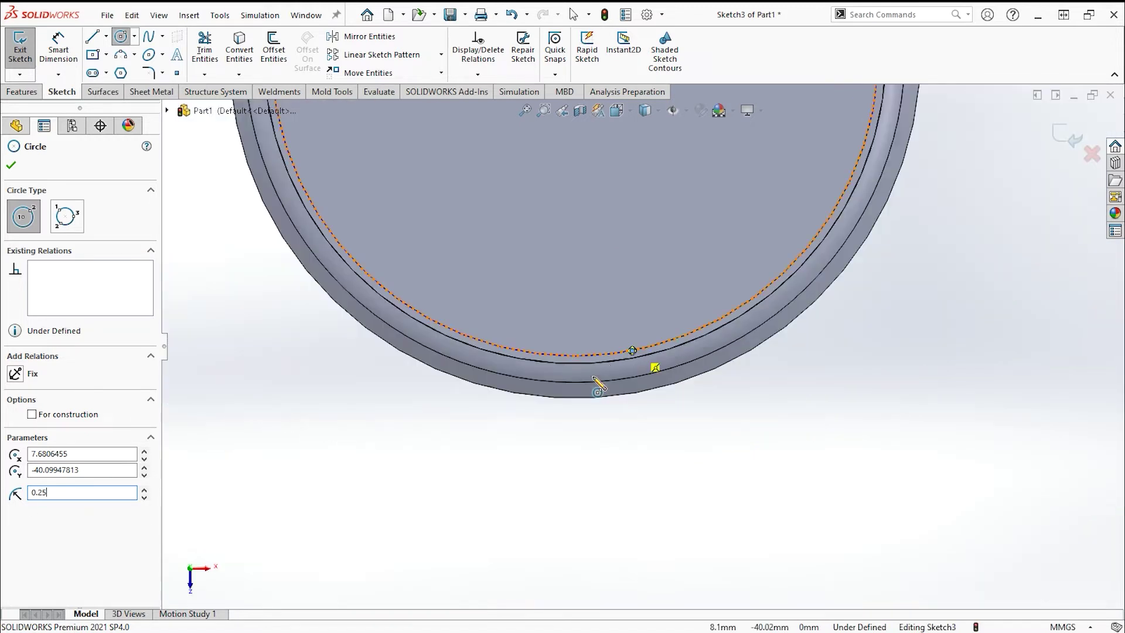
key(Return)
click(1076, 140)
scroll(677, 345, up, 4)
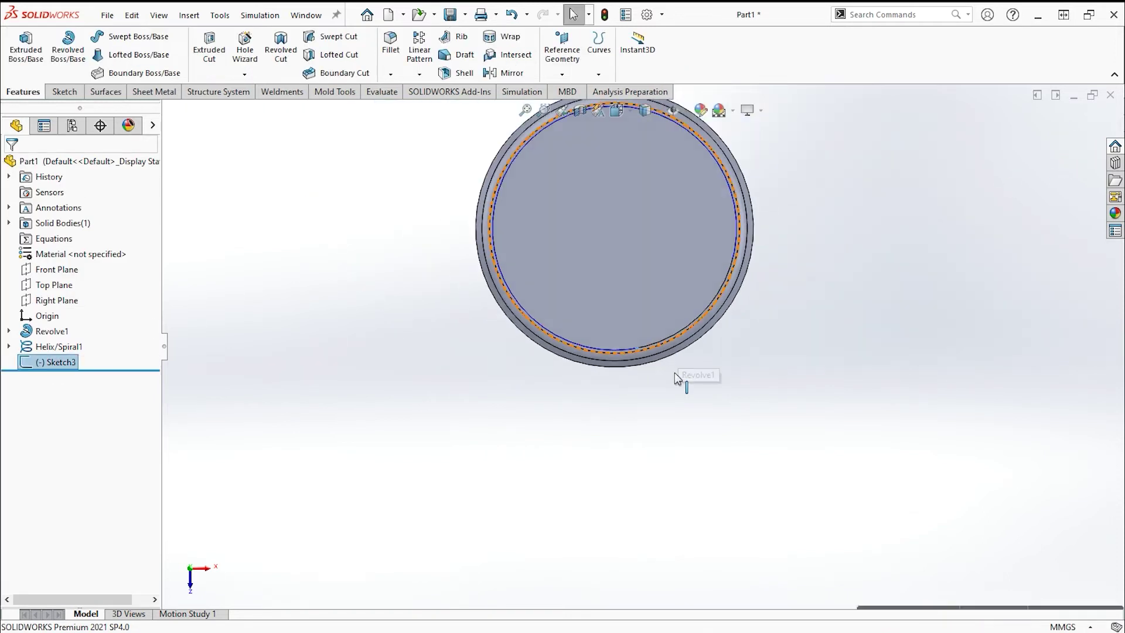
mouse_move(683, 271)
middle_down()
mouse_move(697, 174)
mouse_move(730, 231)
mouse_move(690, 203)
mouse_move(715, 196)
mouse_move(703, 189)
middle_up()
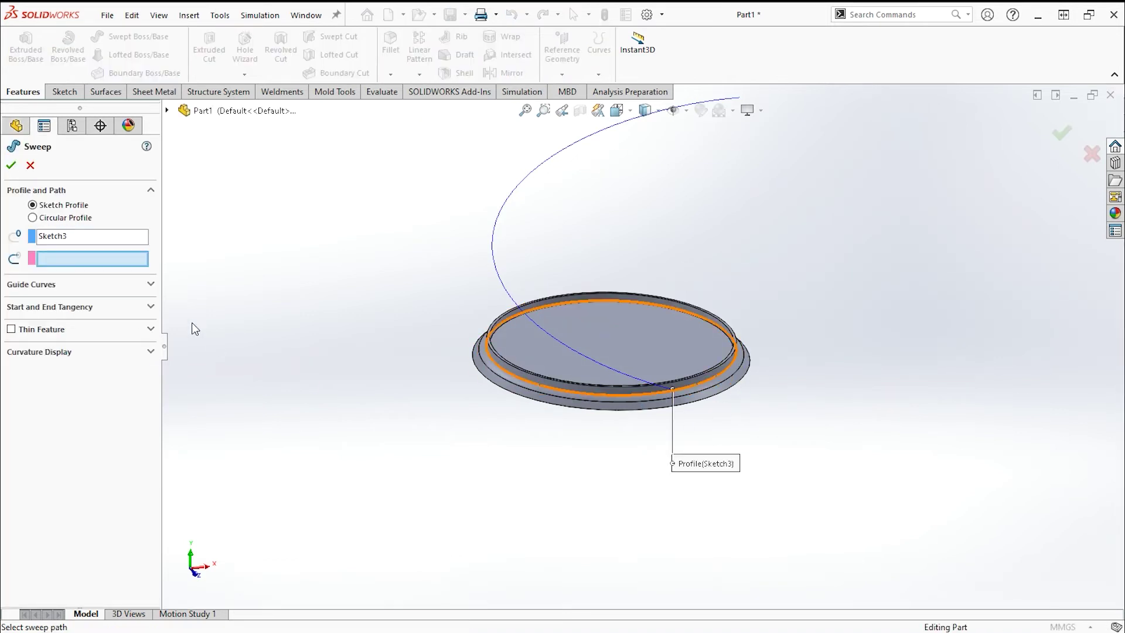
Step: Sweep a circular-profile wire along the helix, changing the diameter from 0.25 to 0.5 mm
click(504, 285)
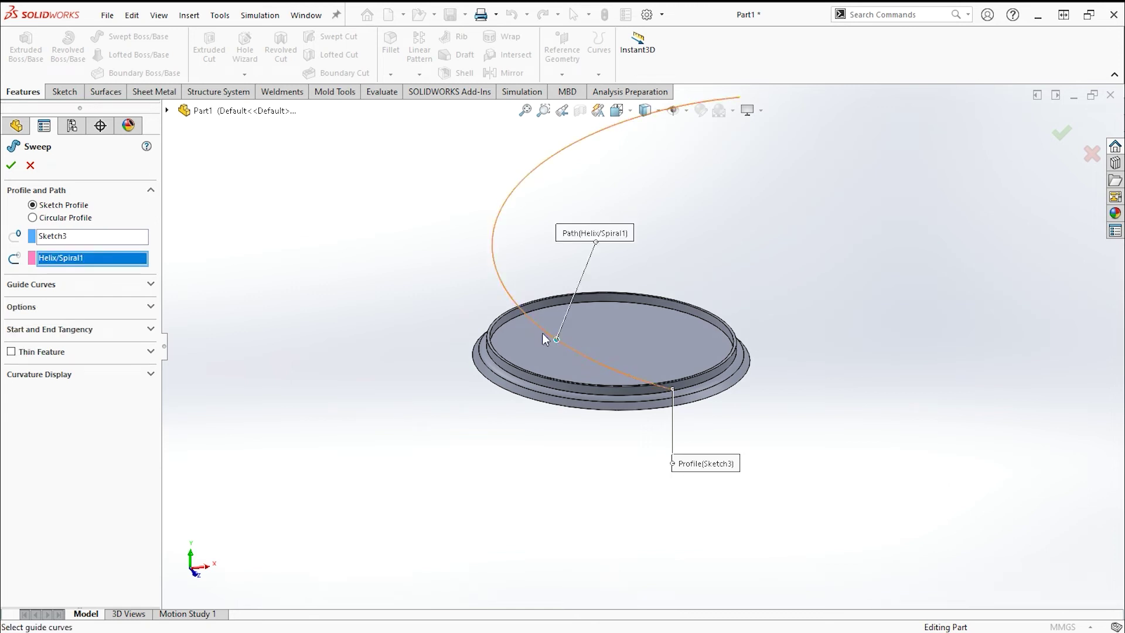
click(44, 216)
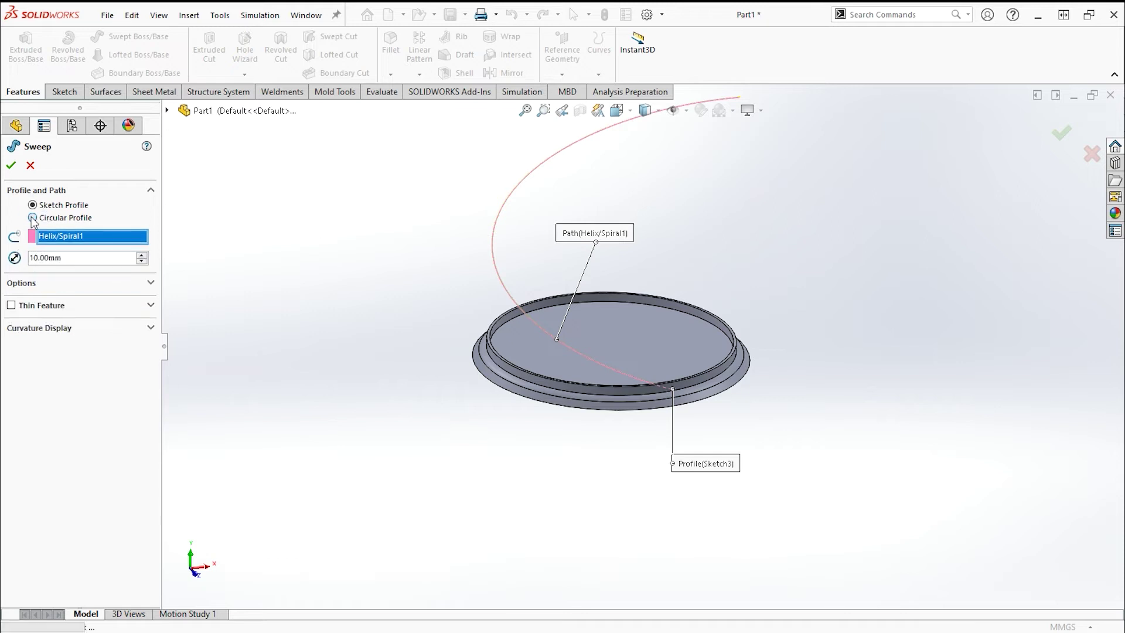
double_click(114, 259)
text(0.25)
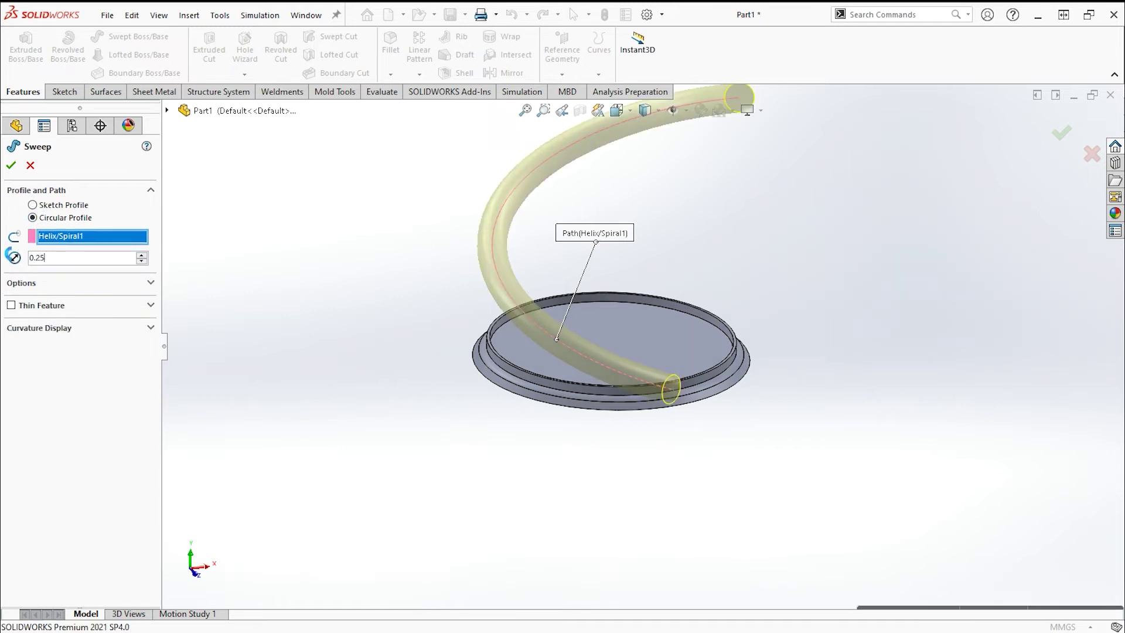
key(Return)
scroll(617, 366, down, 2)
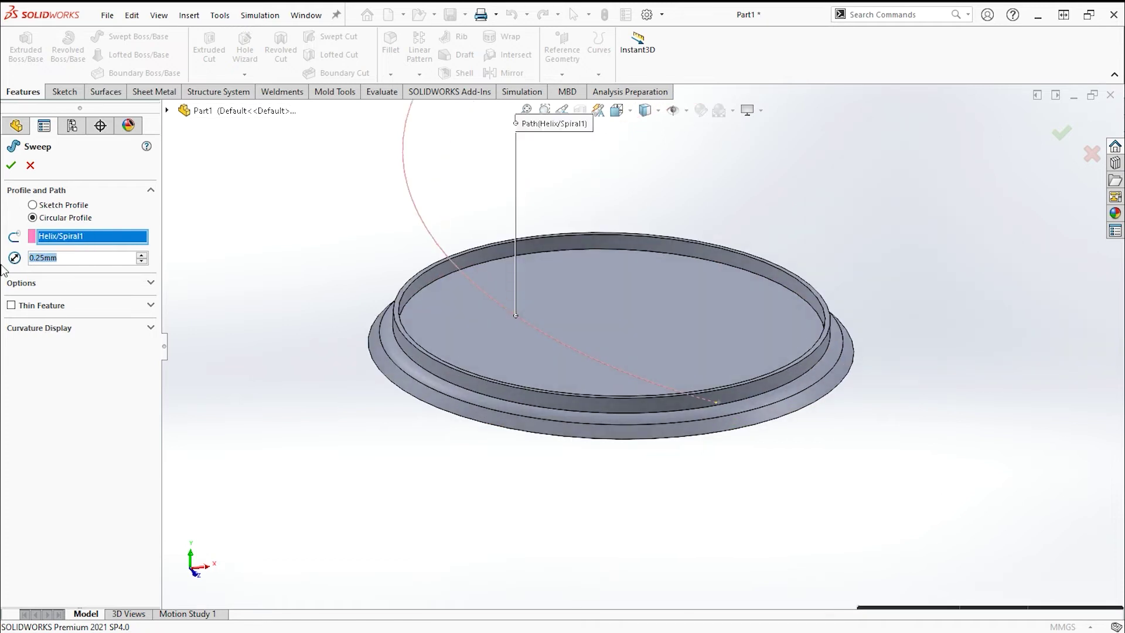
text(0.5)
key(Return)
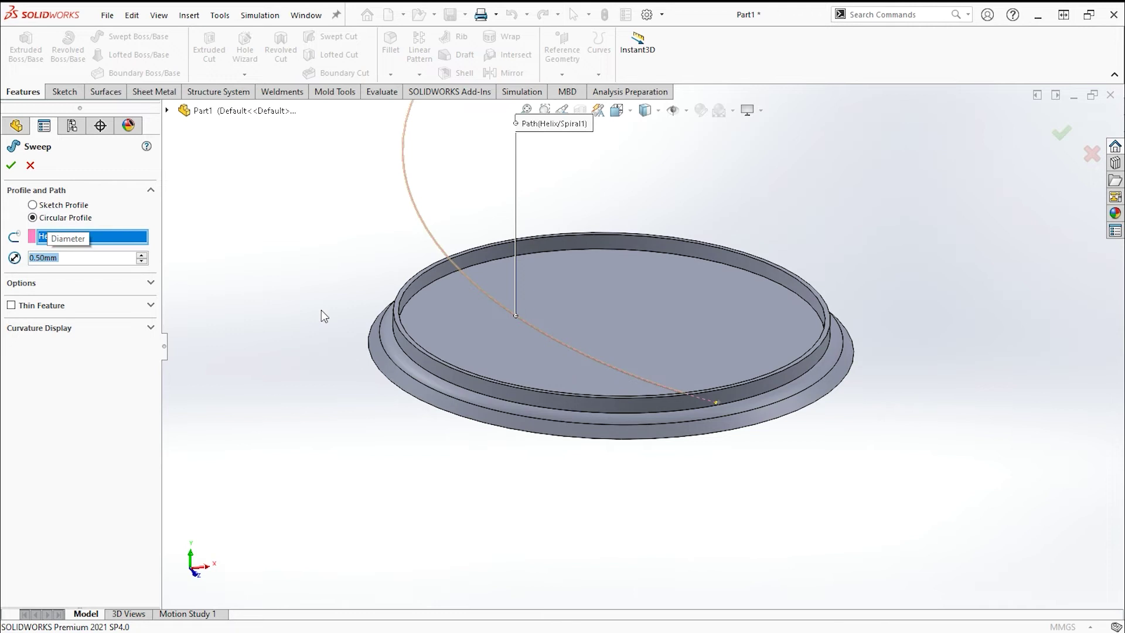
click(12, 166)
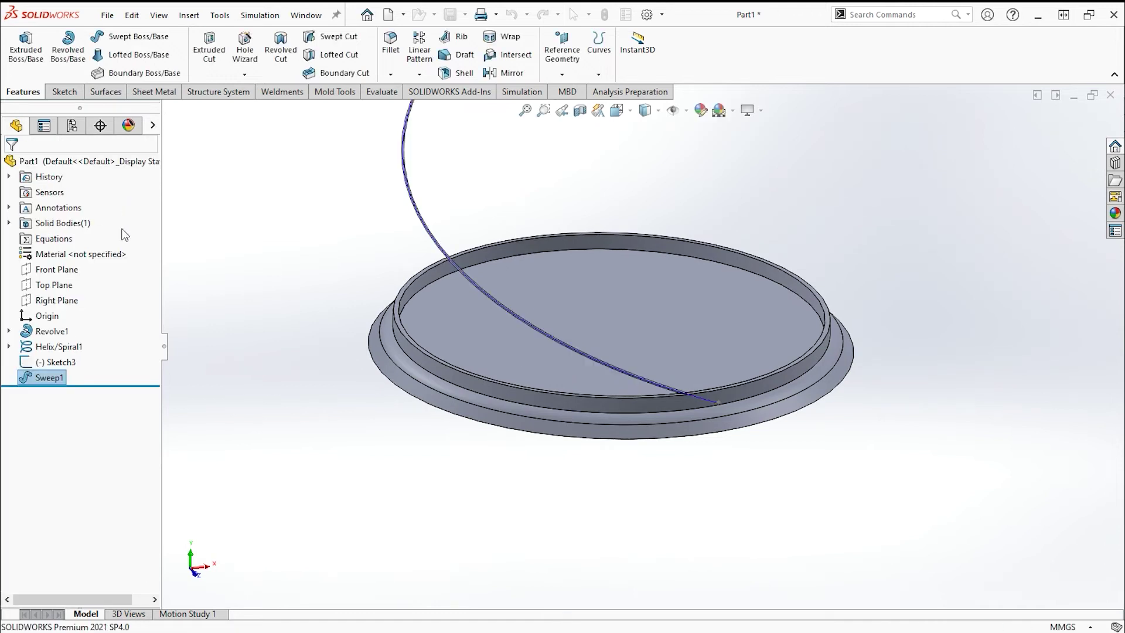
Step: Delete the leftover Sketch3 and confirm the deletion
click(53, 362)
key(Delete)
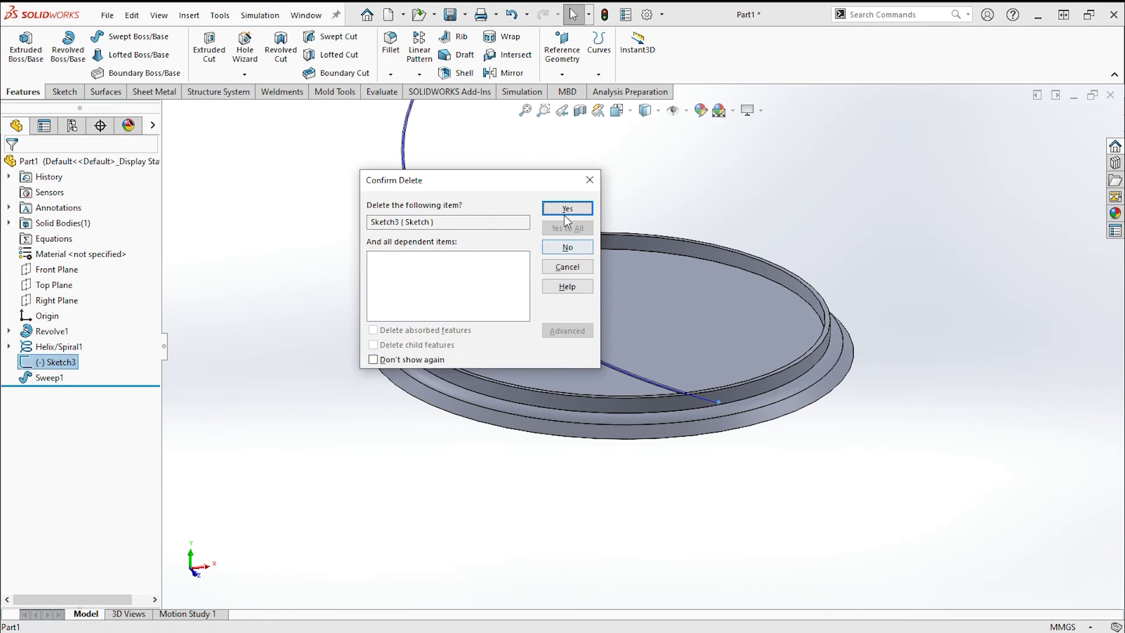
click(566, 209)
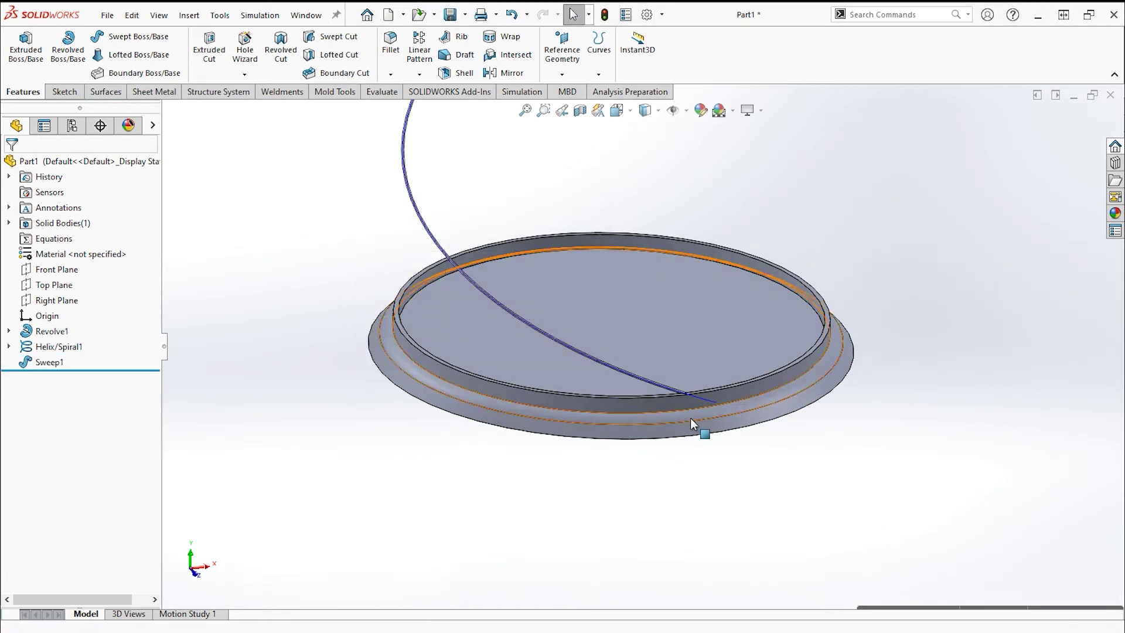
Step: Hide Helix/Spiral1, zoom out, and show the pattern types list
middle_drag(690, 423, 632, 410)
click(56, 346)
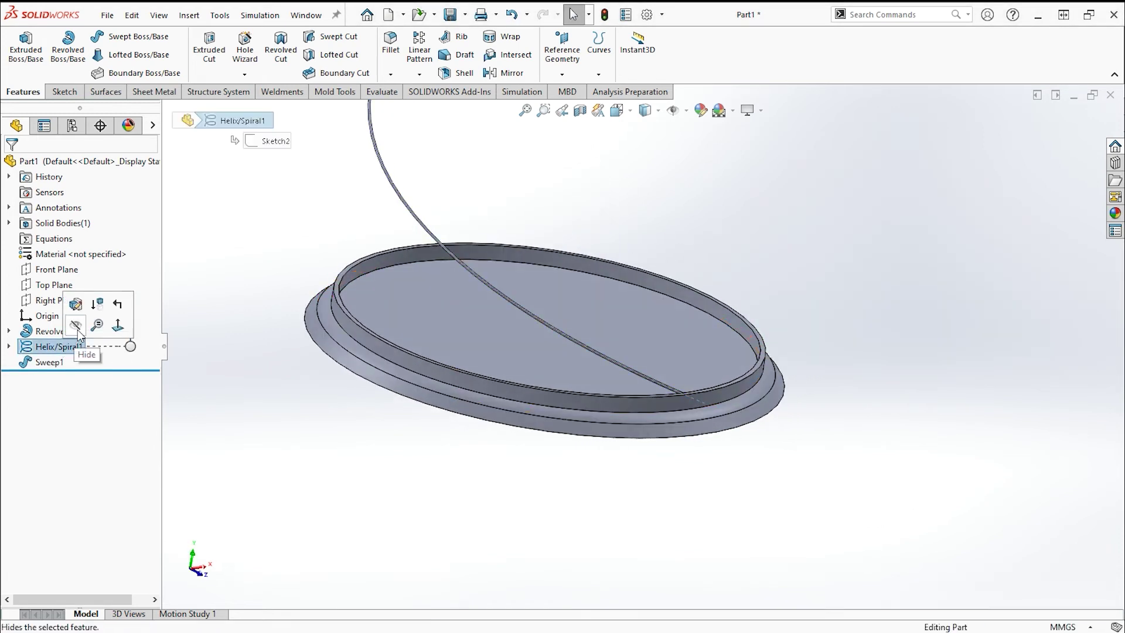
click(78, 328)
mouse_move(659, 389)
middle_down()
mouse_move(630, 389)
mouse_move(585, 333)
mouse_move(758, 527)
mouse_move(733, 364)
mouse_move(688, 364)
middle_up()
scroll(633, 389, up, 3)
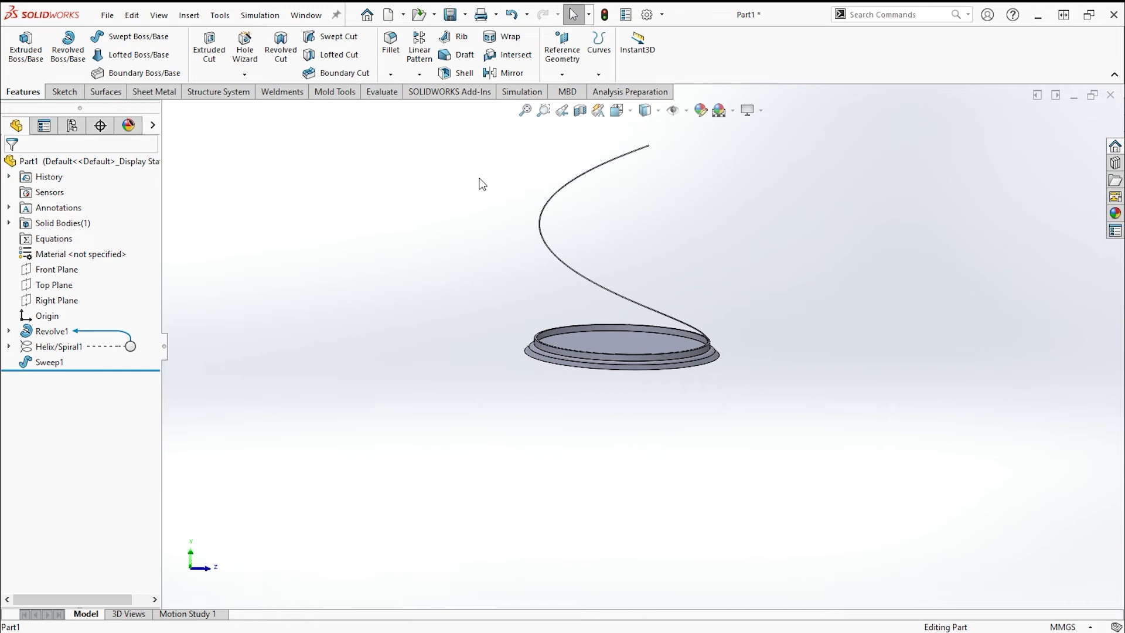
click(420, 75)
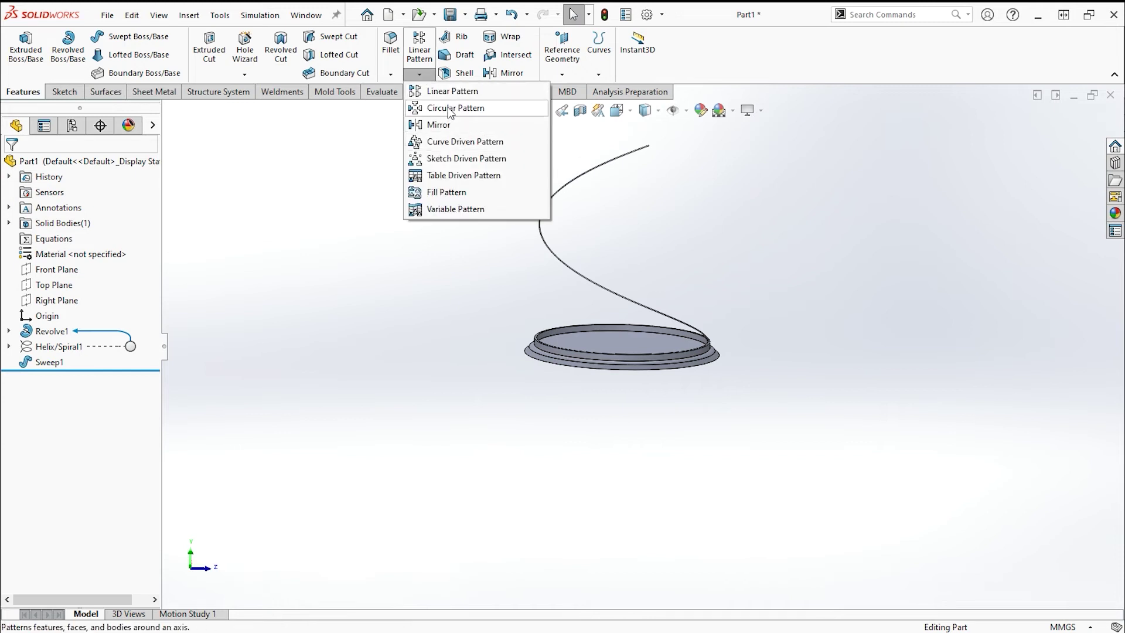
Step: Set up a circular pattern of Sweep1 around the disc's inner circular edge
click(449, 109)
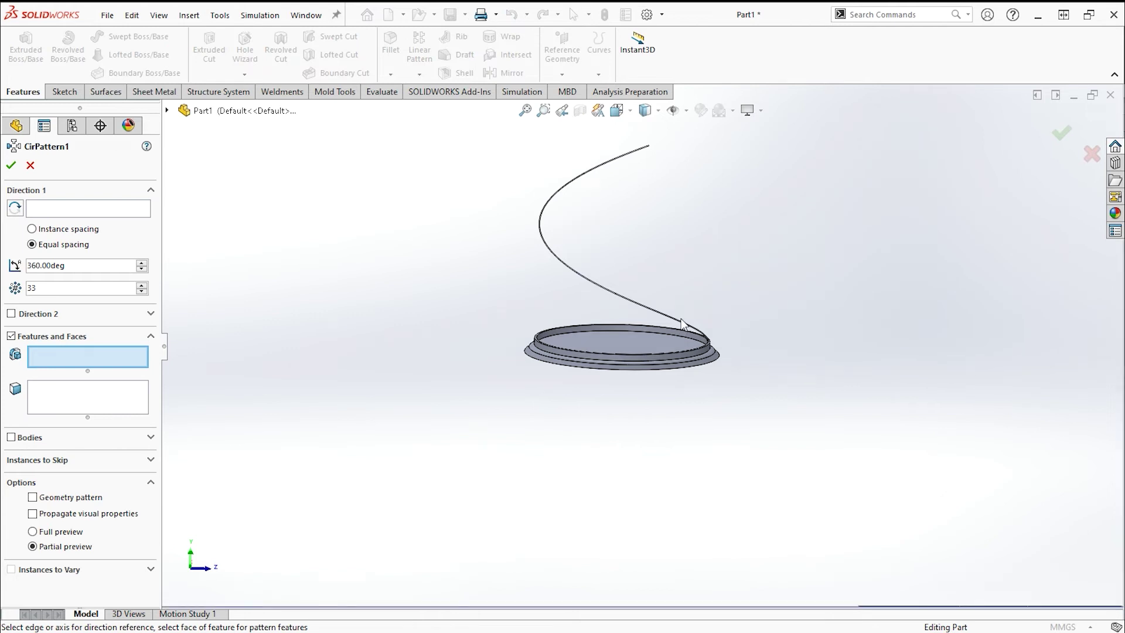
click(56, 210)
middle_drag(607, 384, 641, 328)
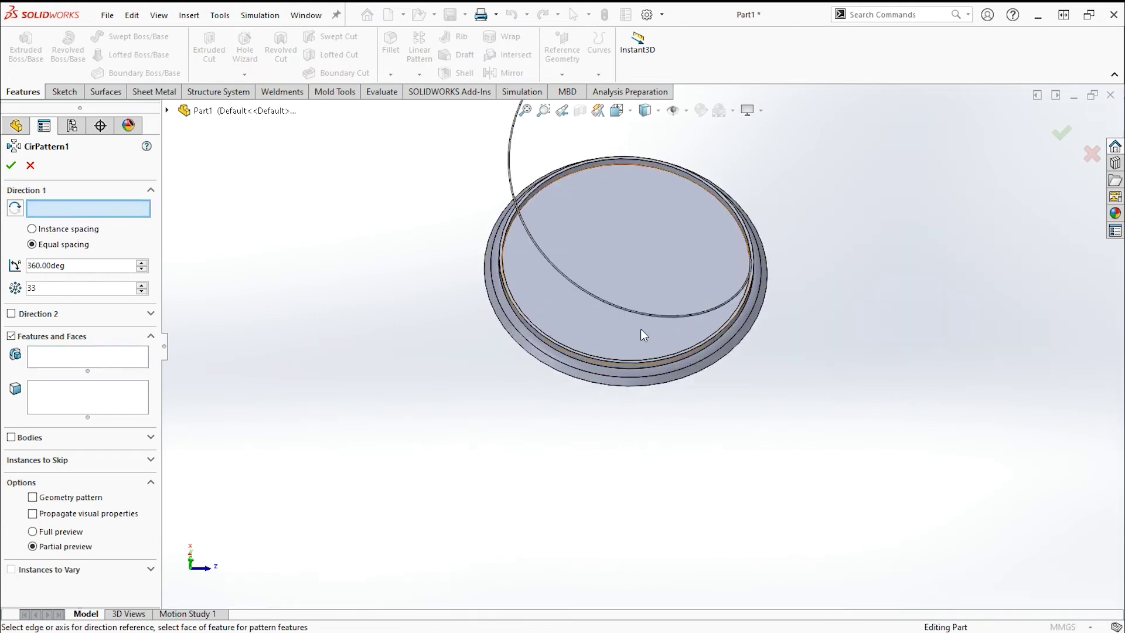
scroll(641, 329, down, 4)
click(608, 404)
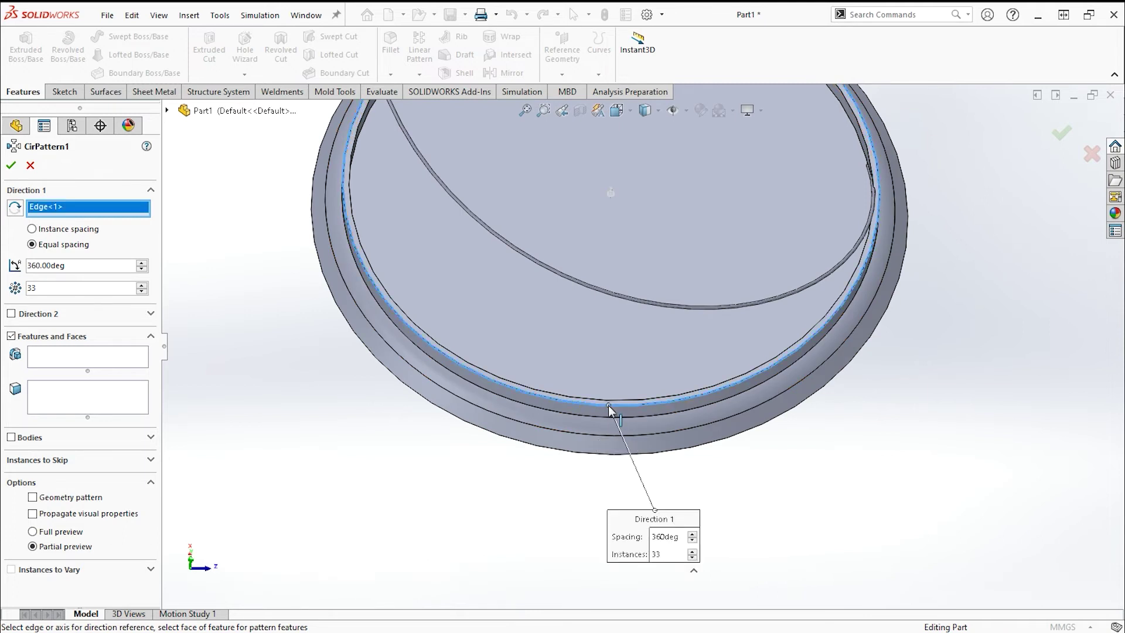
click(62, 363)
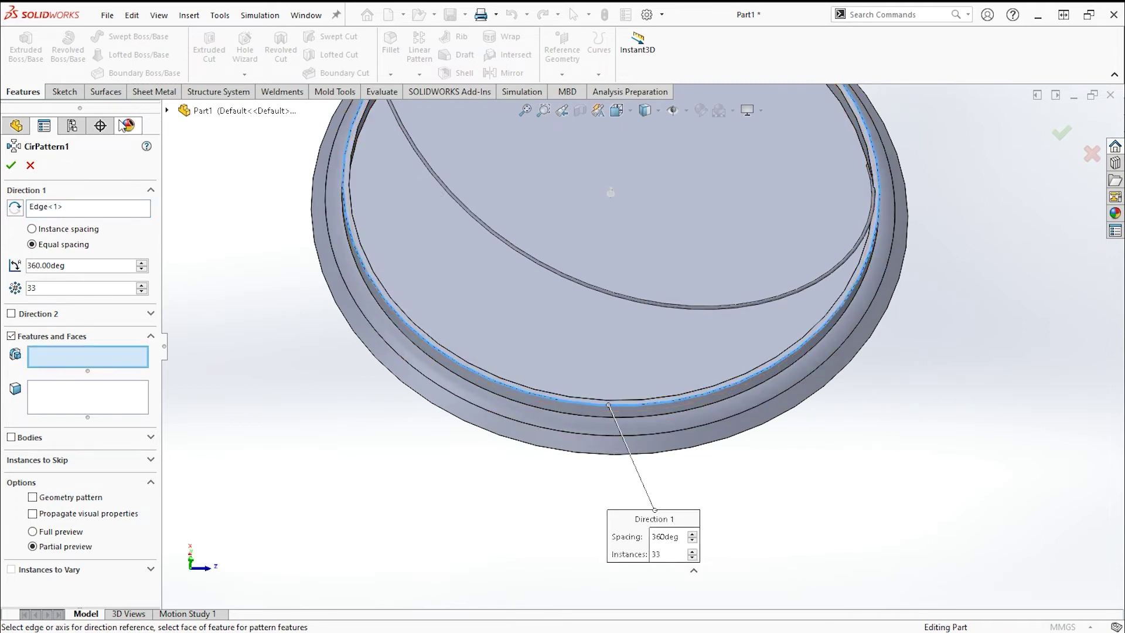
click(166, 110)
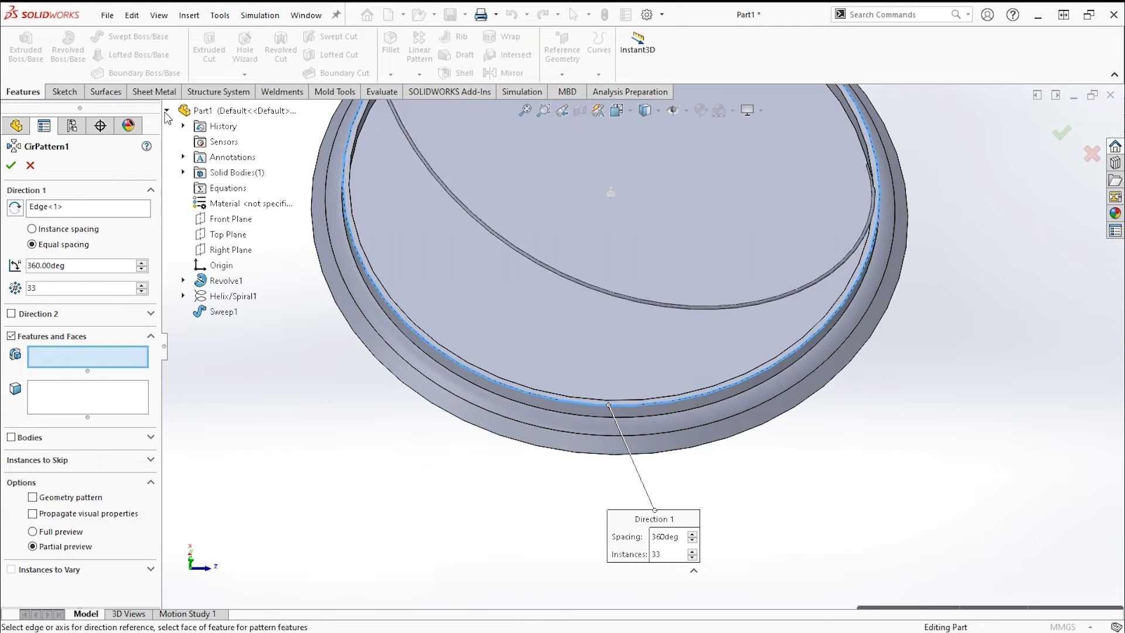
click(220, 315)
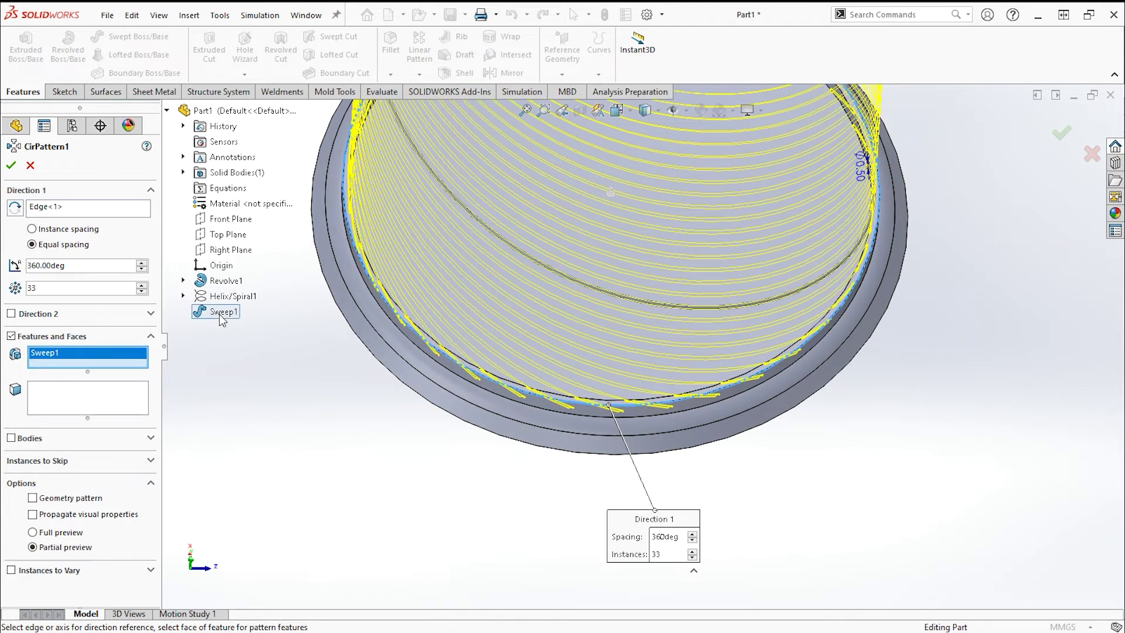
Step: Raise the pattern from 33 to 55 instances and confirm CirPattern1
scroll(683, 394, up, 4)
middle_drag(683, 394, 680, 287)
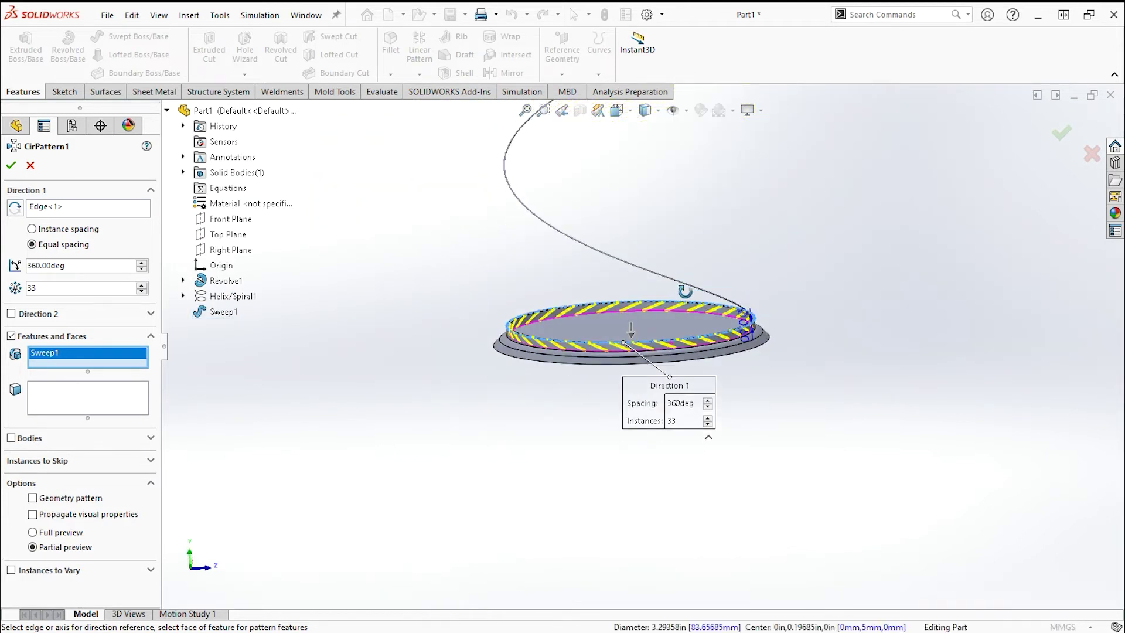
scroll(692, 321, up, 3)
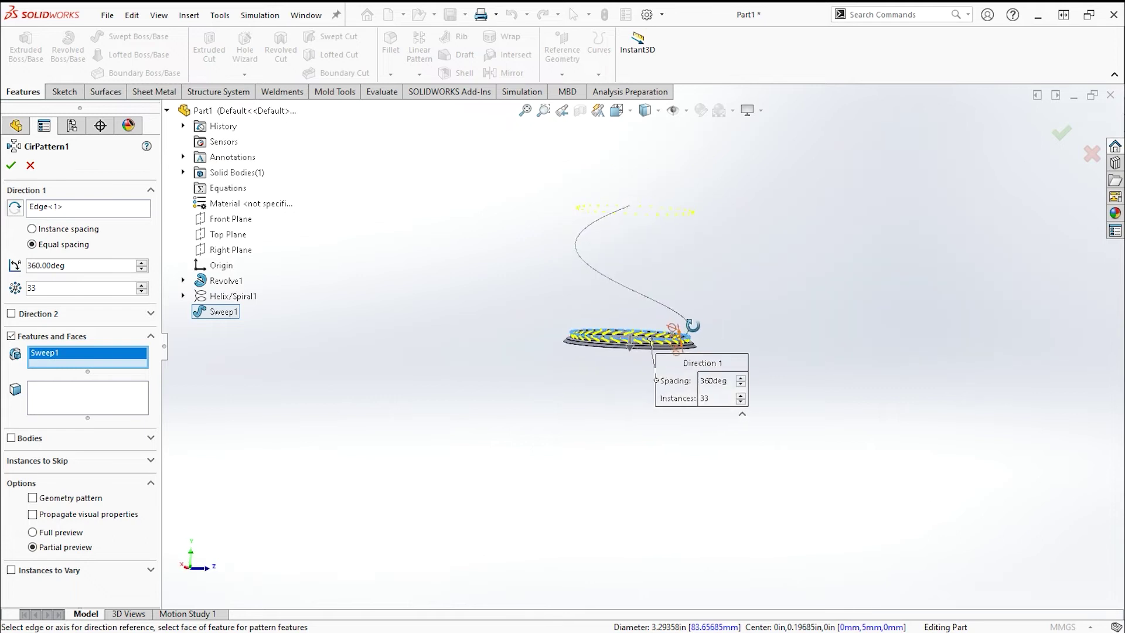
scroll(666, 291, down, 2)
scroll(694, 342, down, 2)
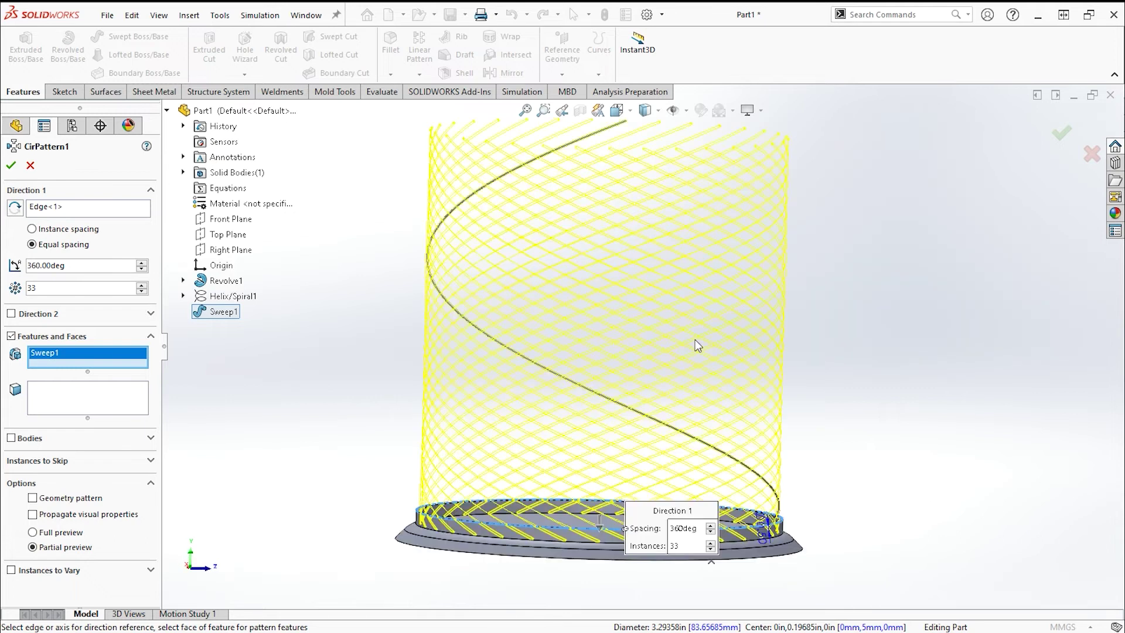
scroll(683, 397, down, 2)
scroll(691, 403, down, 2)
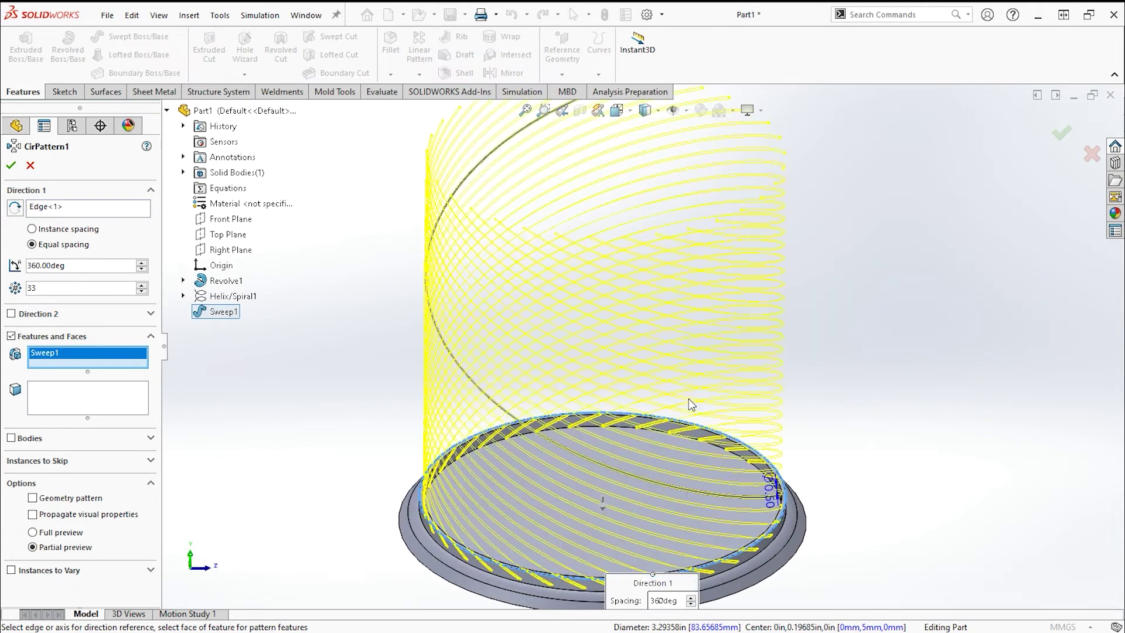
double_click(56, 288)
click(141, 285)
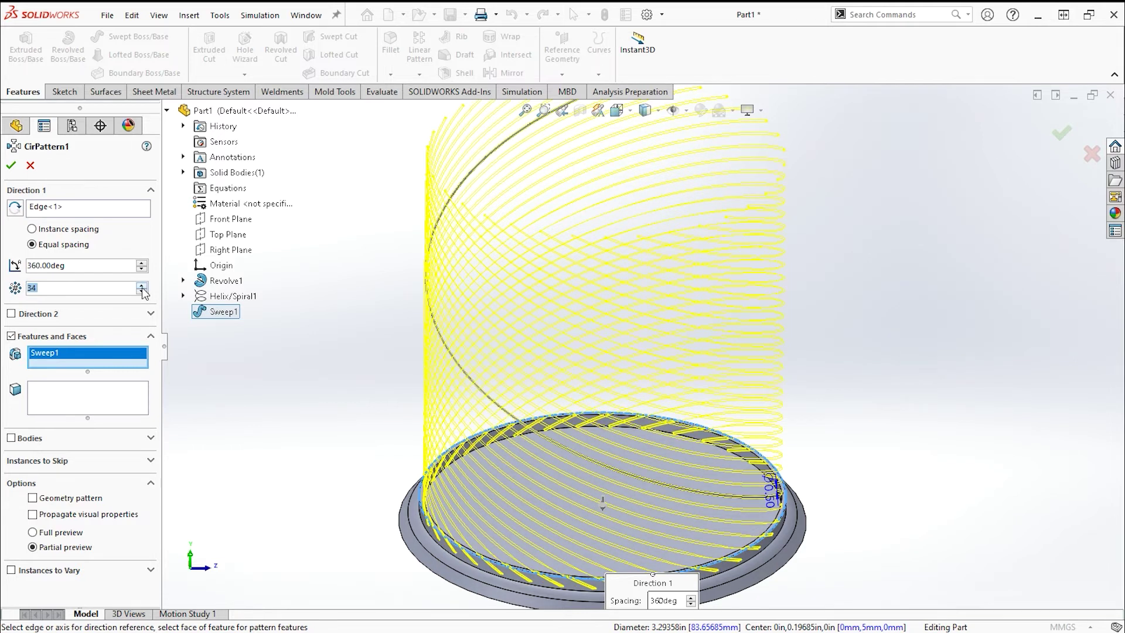
click(142, 286)
click(142, 285)
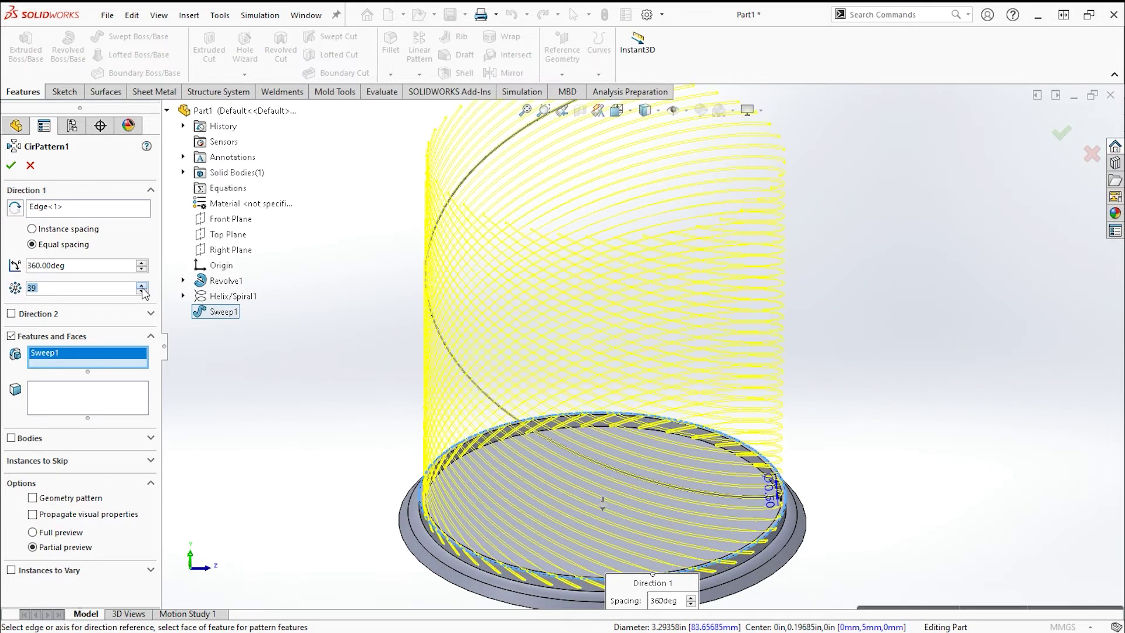
click(142, 285)
double_click(142, 285)
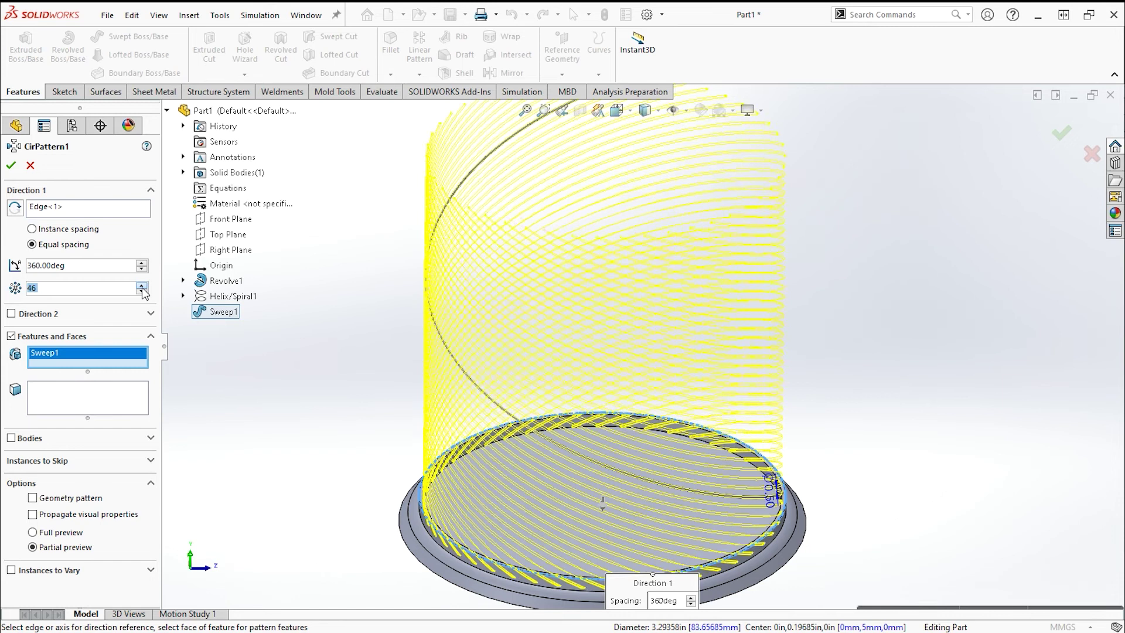
double_click(142, 286)
click(142, 286)
click(141, 286)
click(141, 286)
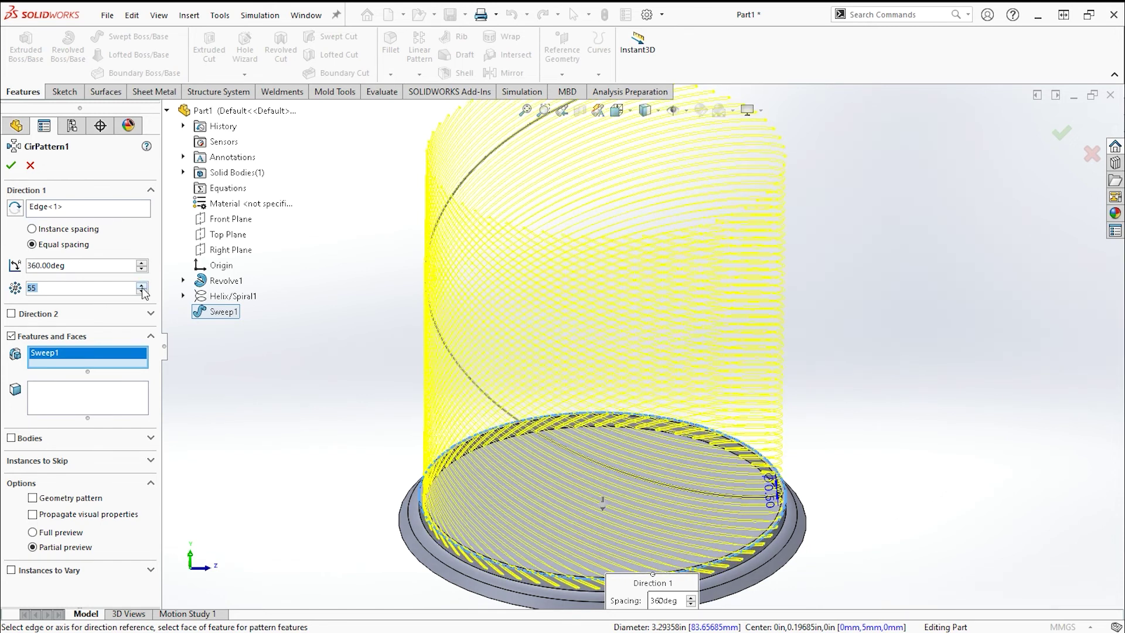
key(Return)
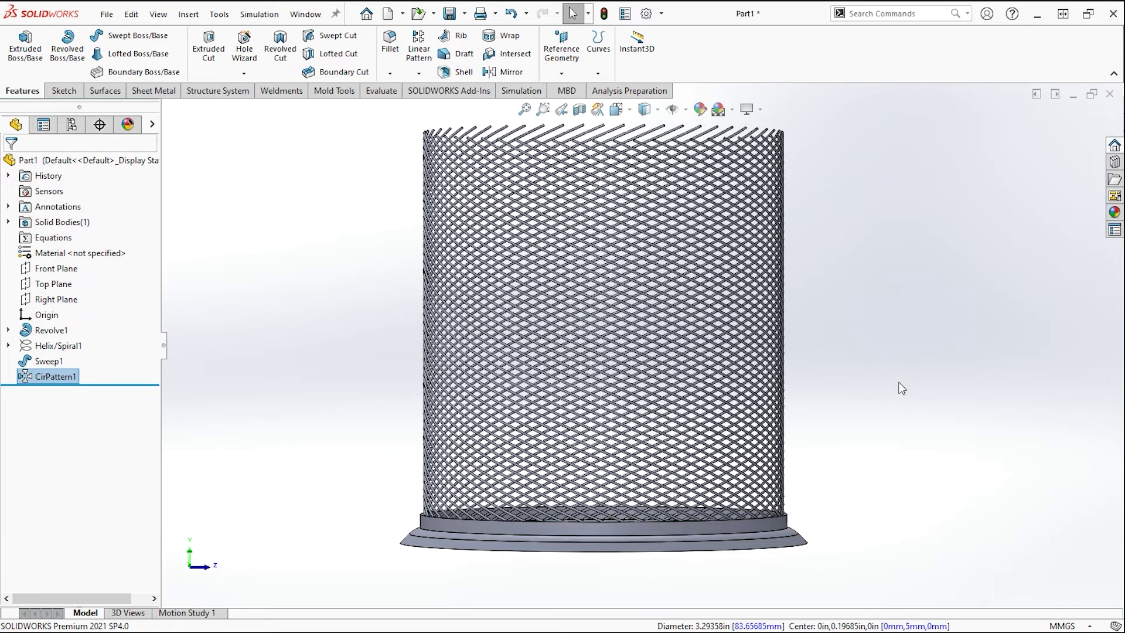
mouse_move(899, 385)
middle_down()
mouse_move(879, 440)
mouse_move(873, 404)
mouse_move(816, 311)
mouse_move(832, 269)
mouse_move(793, 251)
mouse_move(786, 265)
middle_up()
Step: View the mesh from above and show the pattern and mirror features list
scroll(809, 311, up, 2)
middle_drag(808, 311, 758, 399)
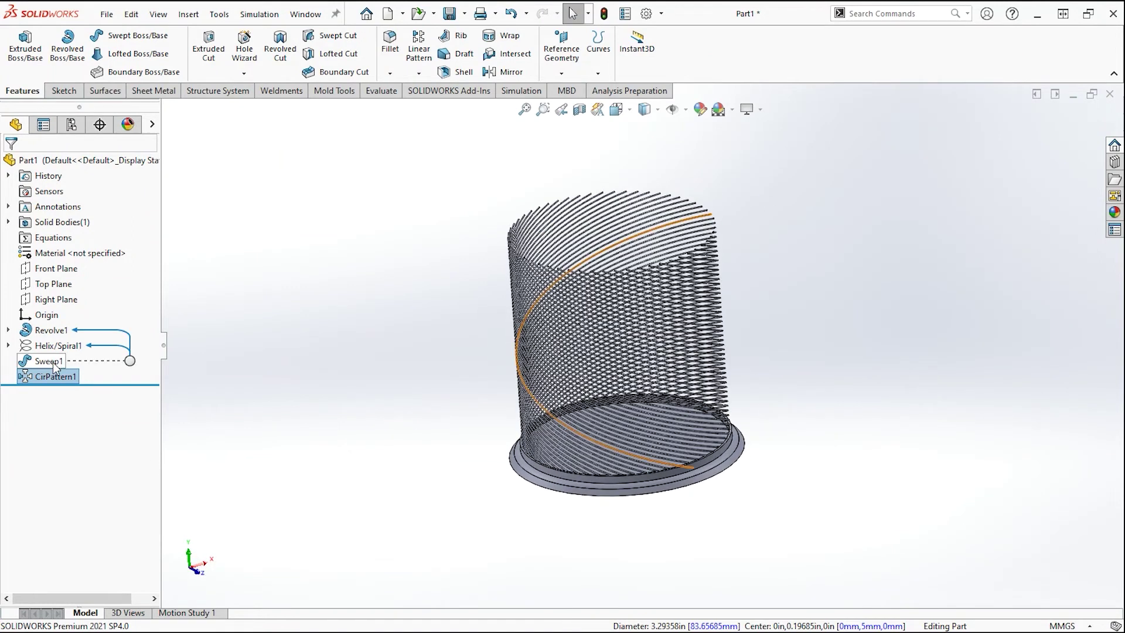
click(420, 75)
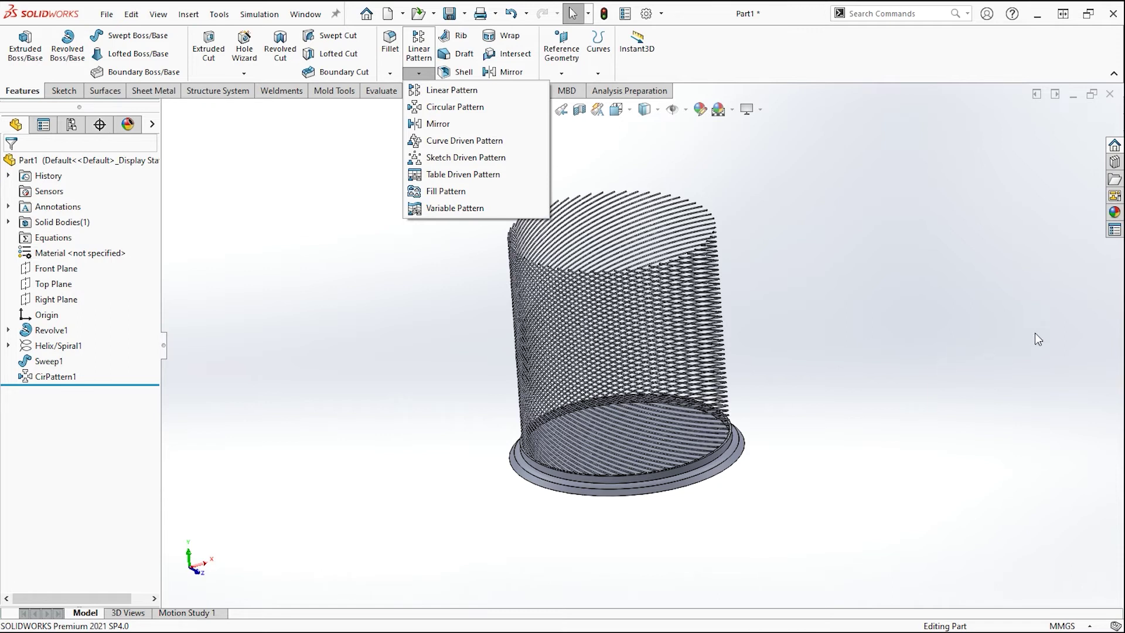
Step: Mirror Sweep1 across the Front Plane to create Mirror1
click(442, 125)
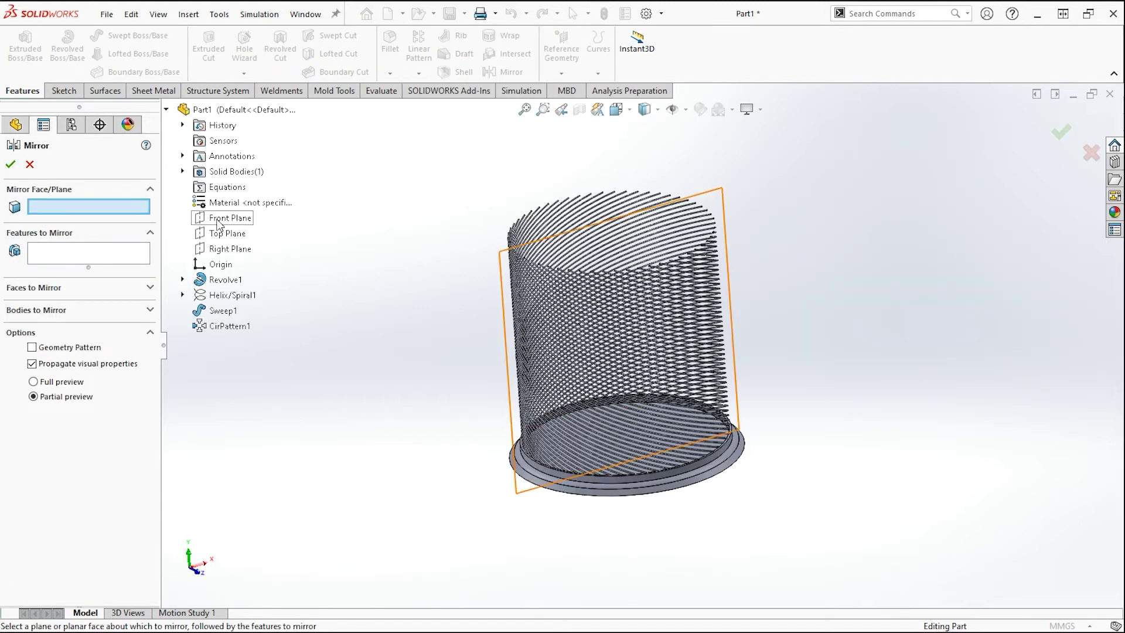
click(218, 222)
middle_drag(582, 326, 605, 436)
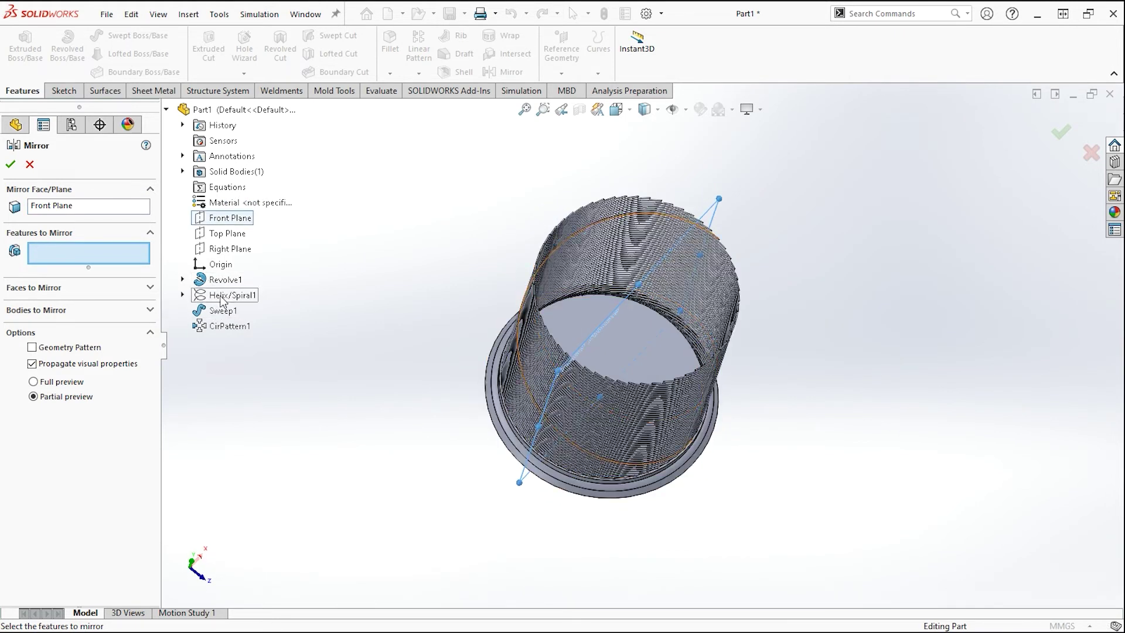
click(220, 315)
mouse_move(645, 304)
middle_down()
mouse_move(779, 318)
mouse_move(673, 281)
middle_up()
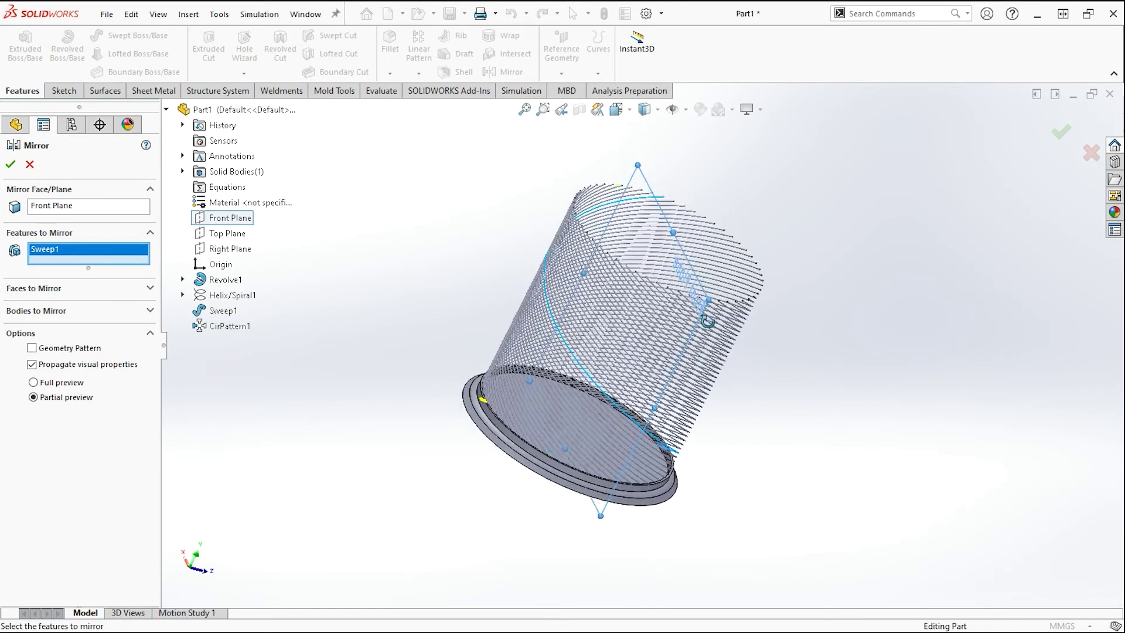
click(11, 164)
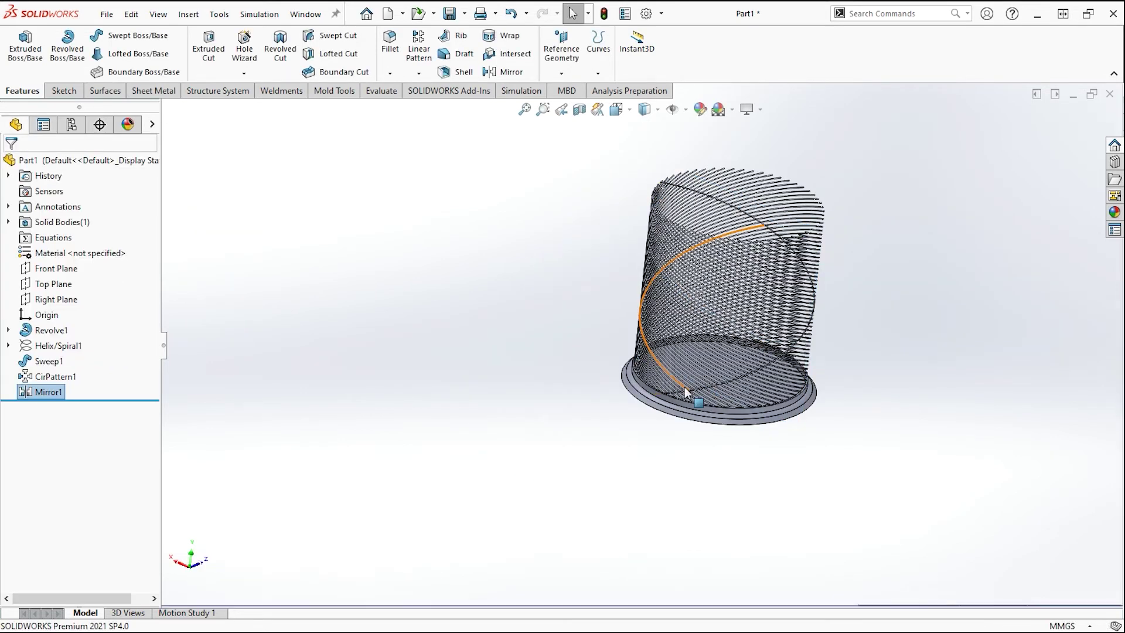
Step: Orbit and zoom to inspect the crossing wires, ending upright
scroll(768, 353, down, 5)
middle_drag(740, 338, 603, 342)
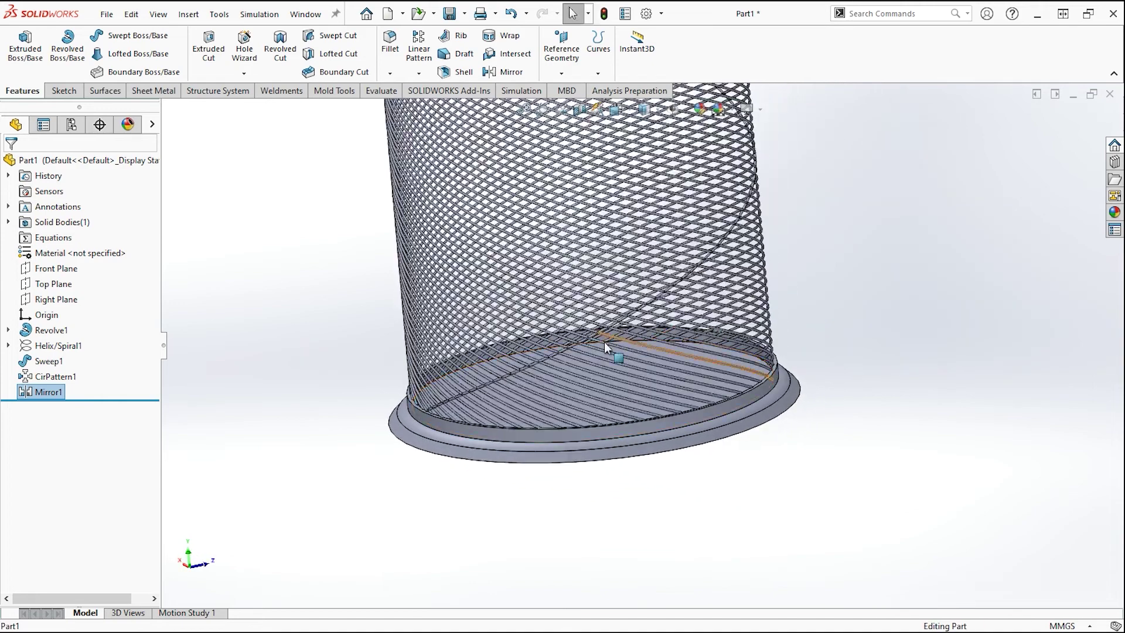
scroll(584, 335, down, 5)
scroll(583, 335, down, 3)
scroll(583, 335, up, 5)
scroll(583, 335, up, 3)
mouse_move(588, 352)
middle_down()
mouse_move(623, 349)
mouse_move(577, 319)
middle_up()
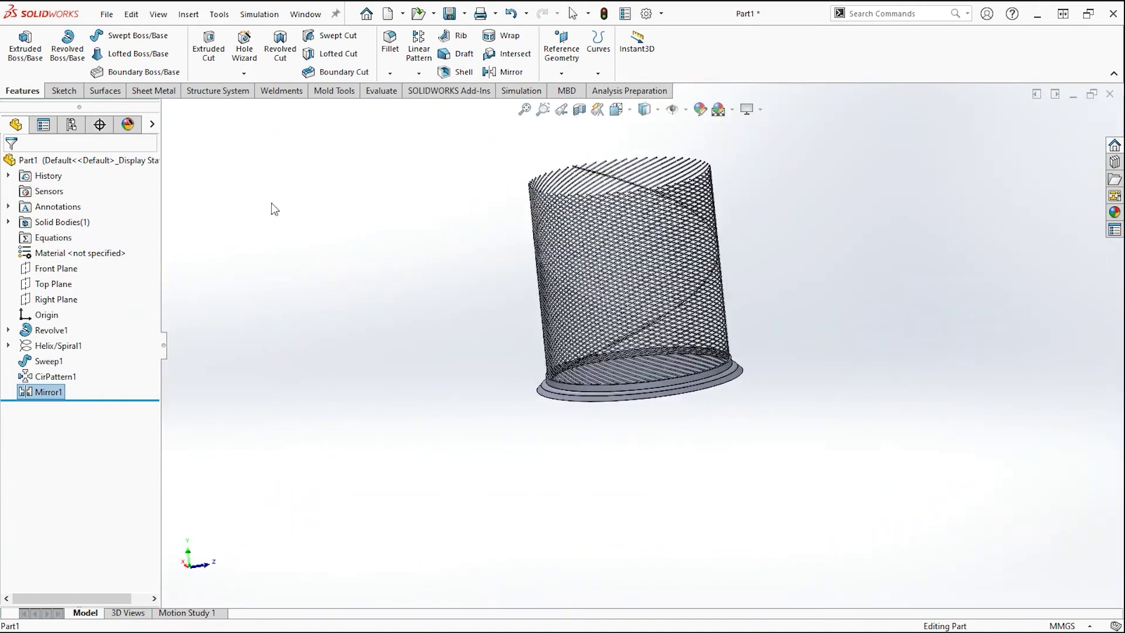
Step: Pattern Mirror1 55 times around the bottom circular edge as CirPattern2
click(418, 73)
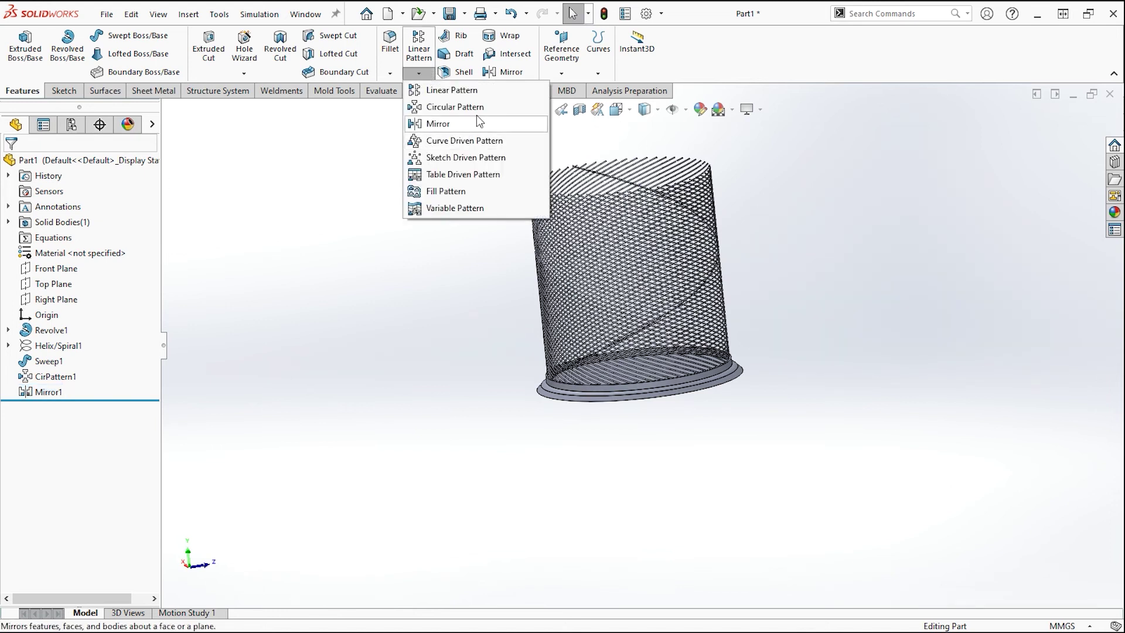
click(475, 107)
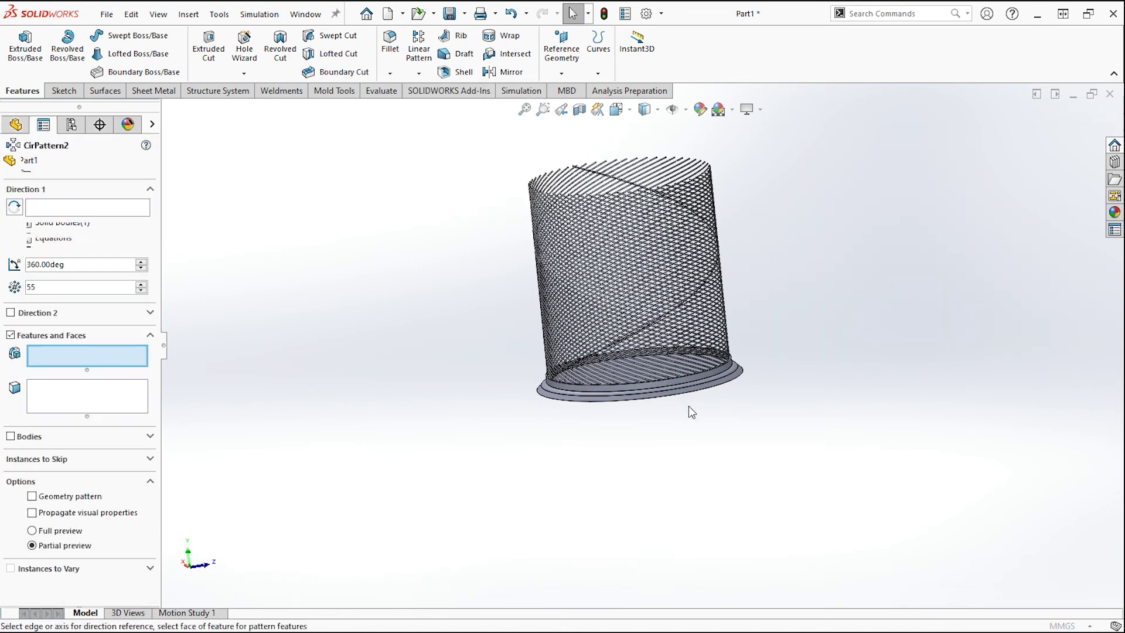
middle_drag(688, 397, 677, 402)
scroll(680, 402, down, 2)
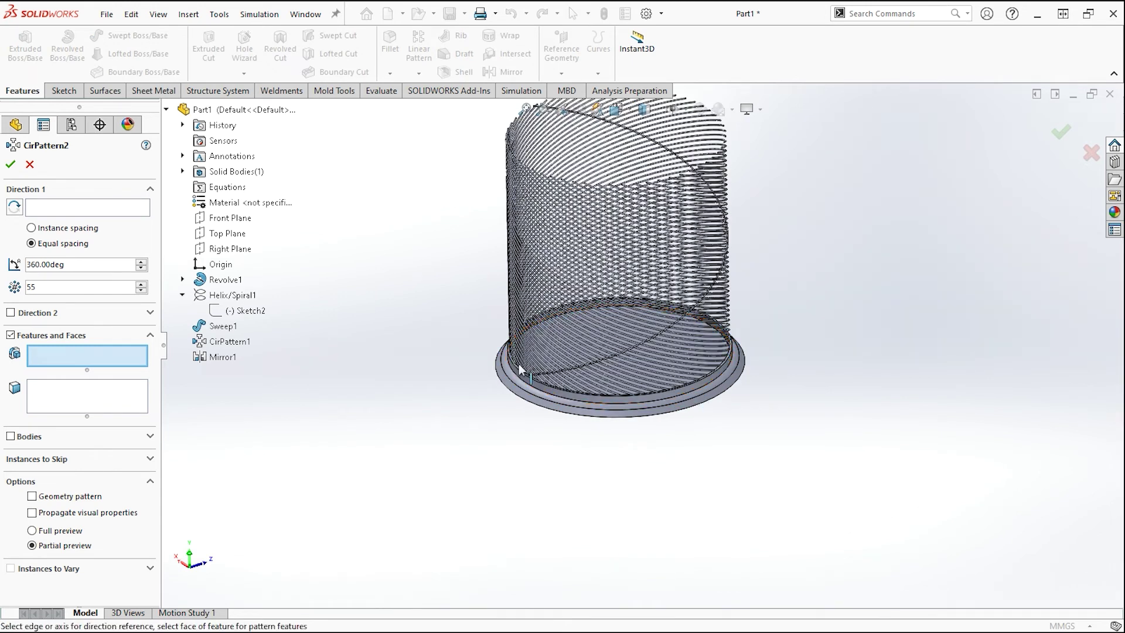
click(82, 210)
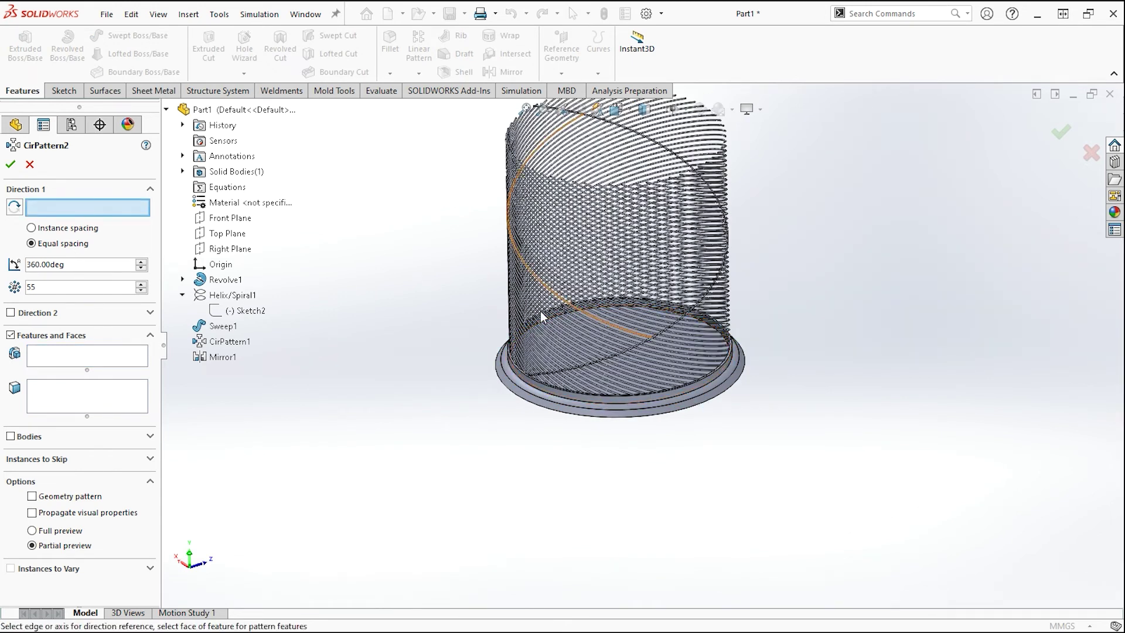
click(599, 402)
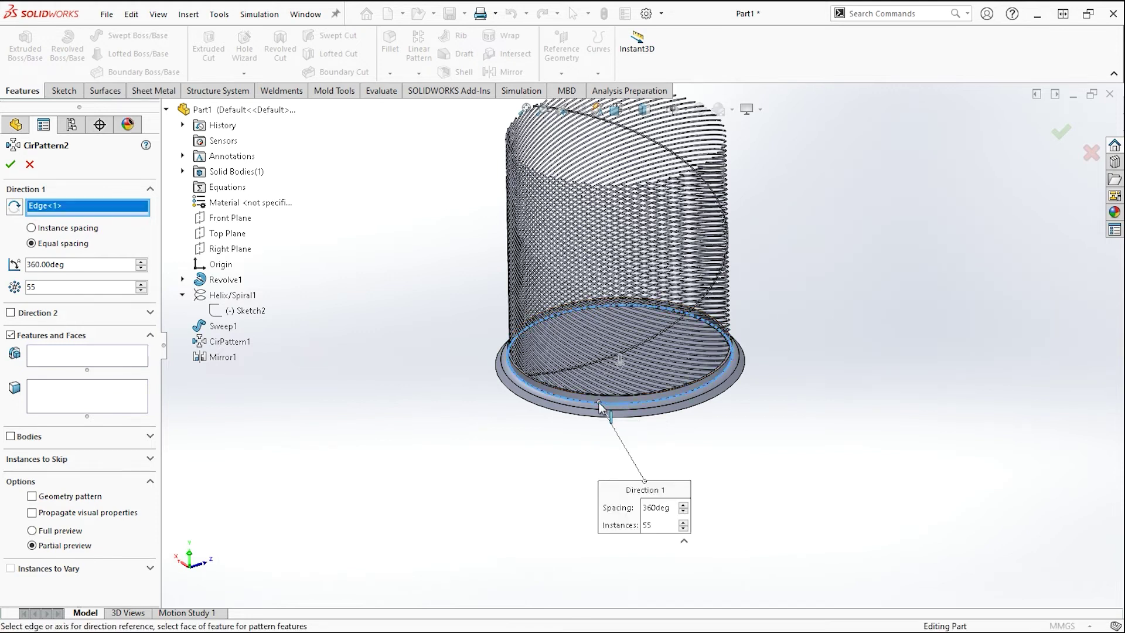
click(63, 357)
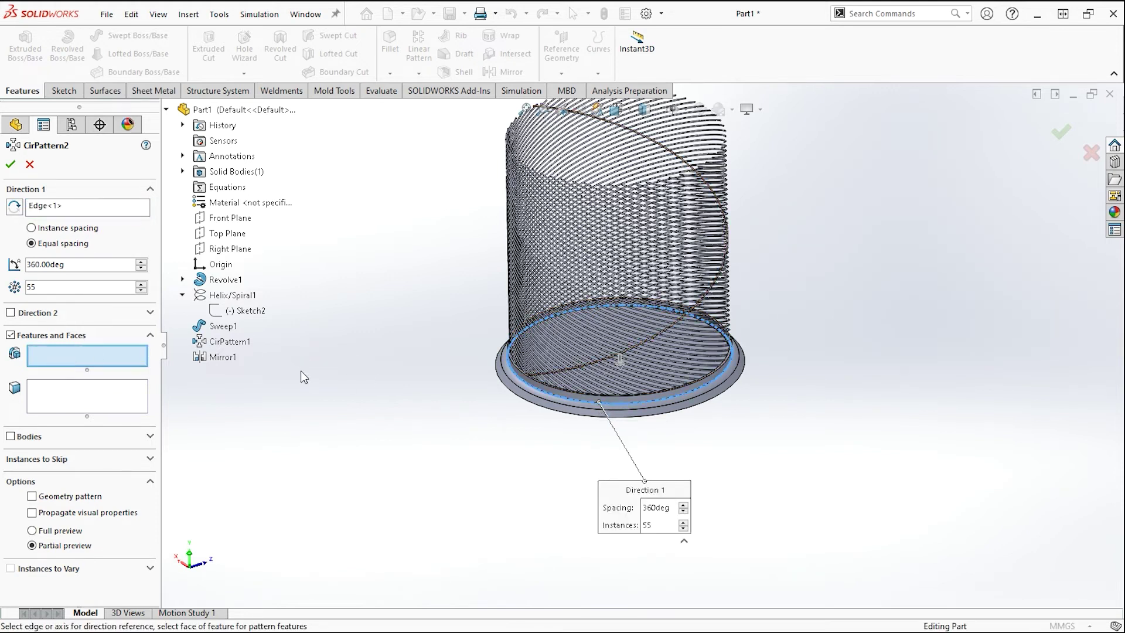
click(216, 358)
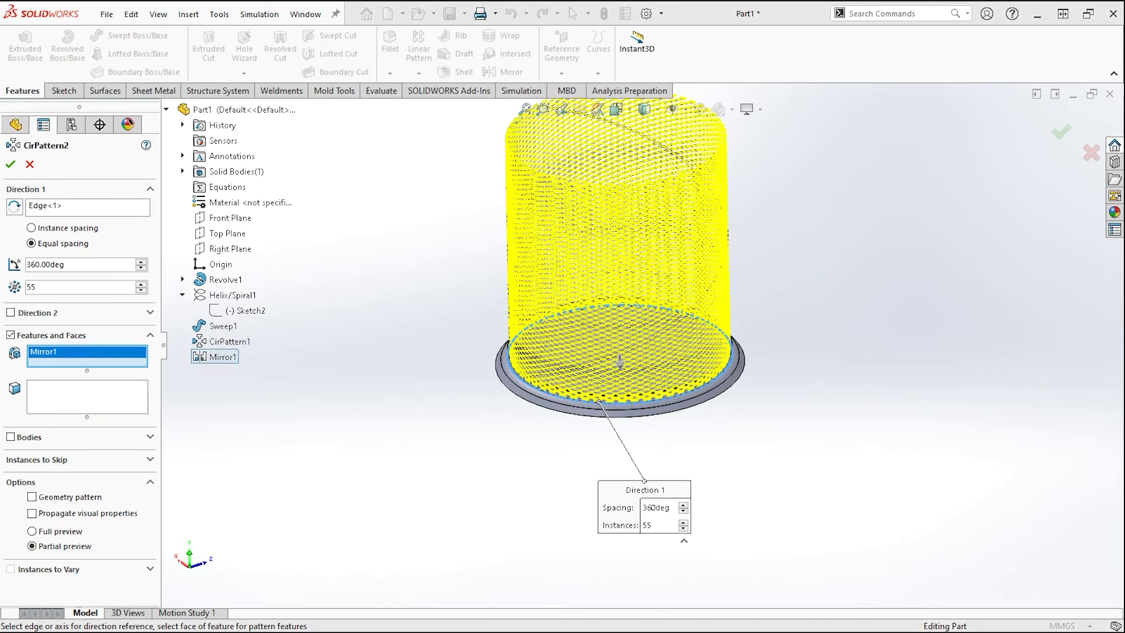
click(9, 167)
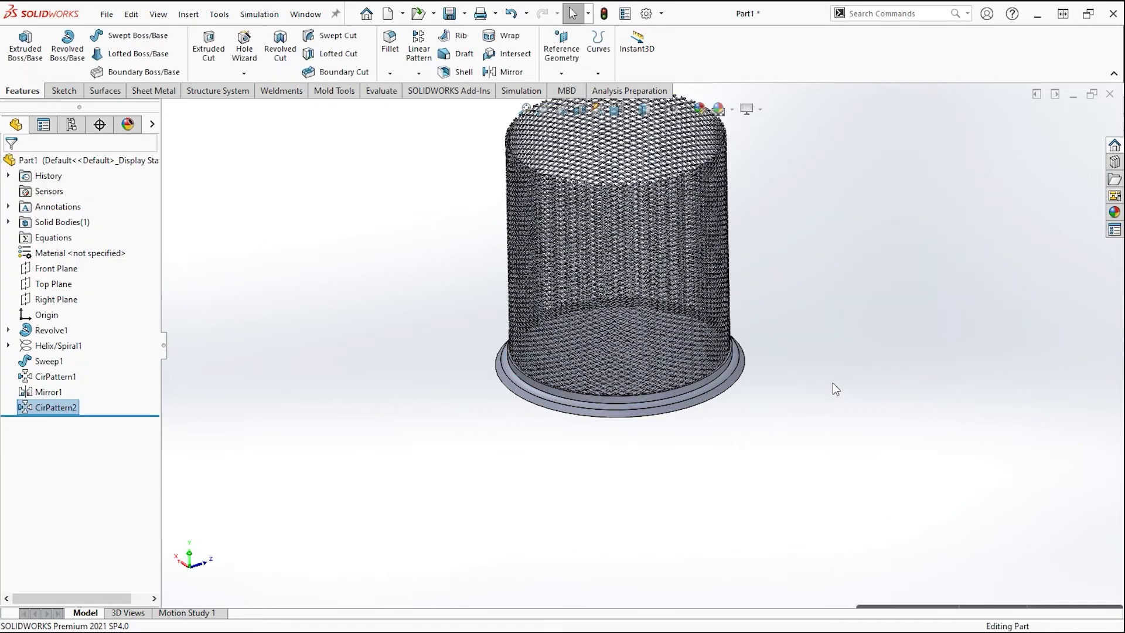
Step: Start a new sketch on the Front Plane, zoomed in on the basket's top
key(z)
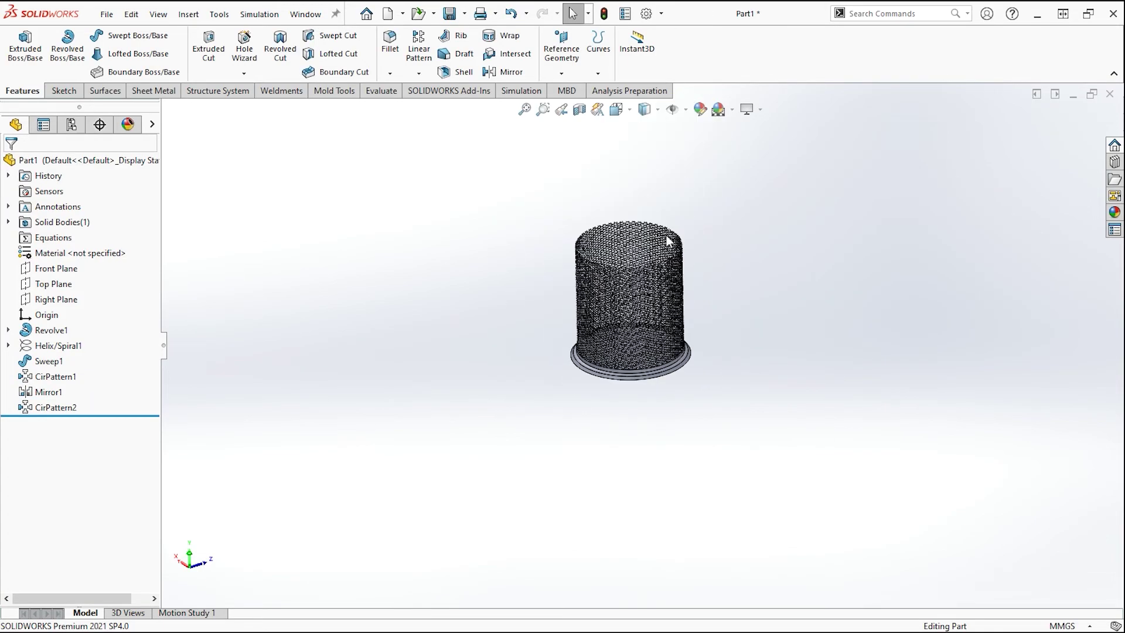
scroll(668, 242, down, 3)
scroll(610, 441, down, 3)
mouse_move(610, 441)
middle_down()
mouse_move(761, 397)
mouse_move(798, 477)
mouse_move(799, 429)
mouse_move(762, 446)
mouse_move(741, 425)
middle_up()
click(54, 268)
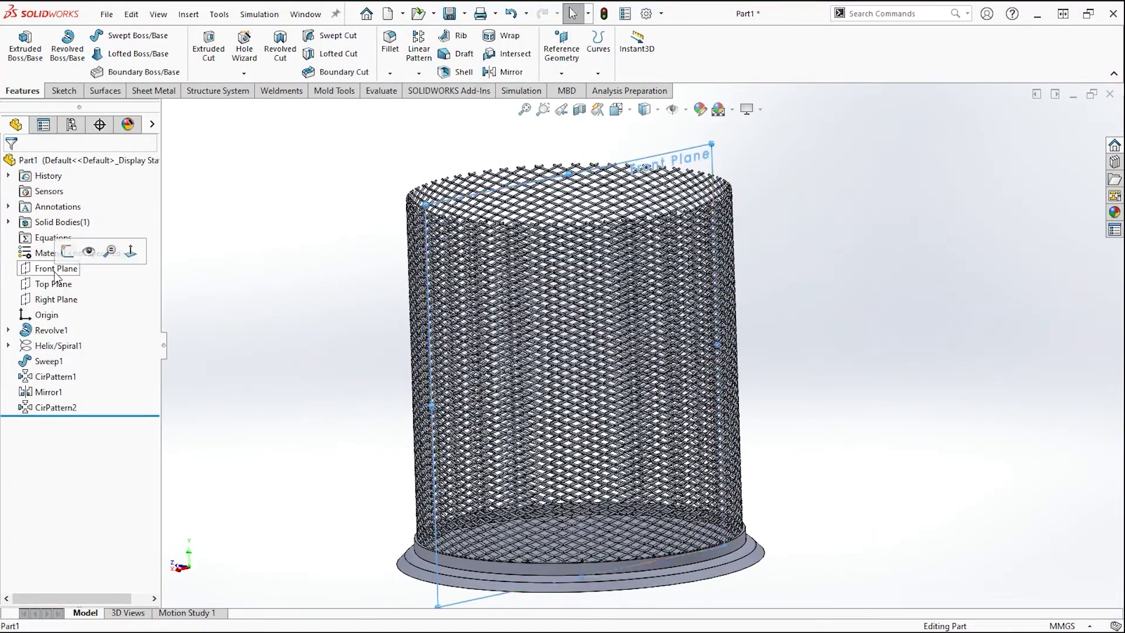
click(69, 252)
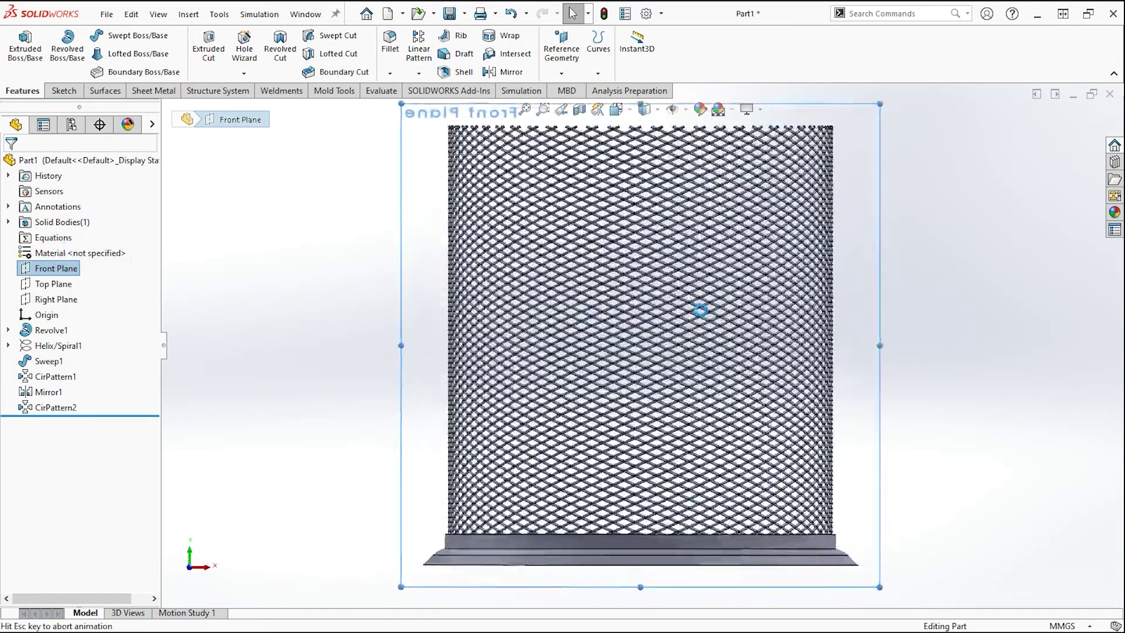
scroll(879, 201, up, 3)
scroll(732, 263, down, 3)
scroll(668, 292, down, 3)
scroll(686, 292, down, 2)
scroll(703, 293, down, 3)
scroll(727, 294, down, 3)
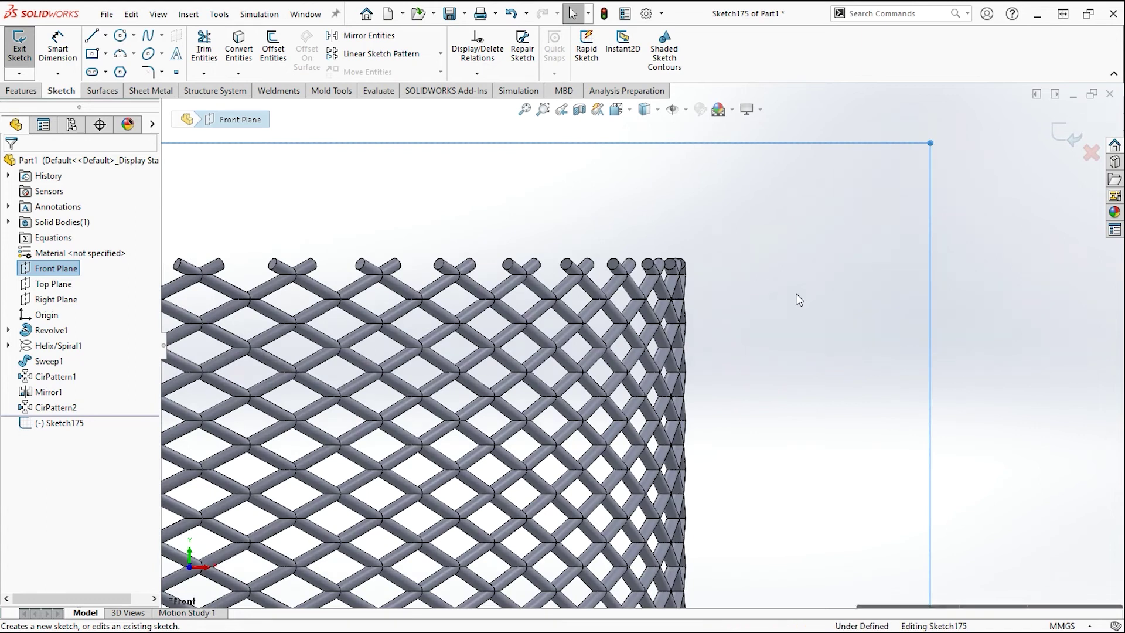
key(Escape)
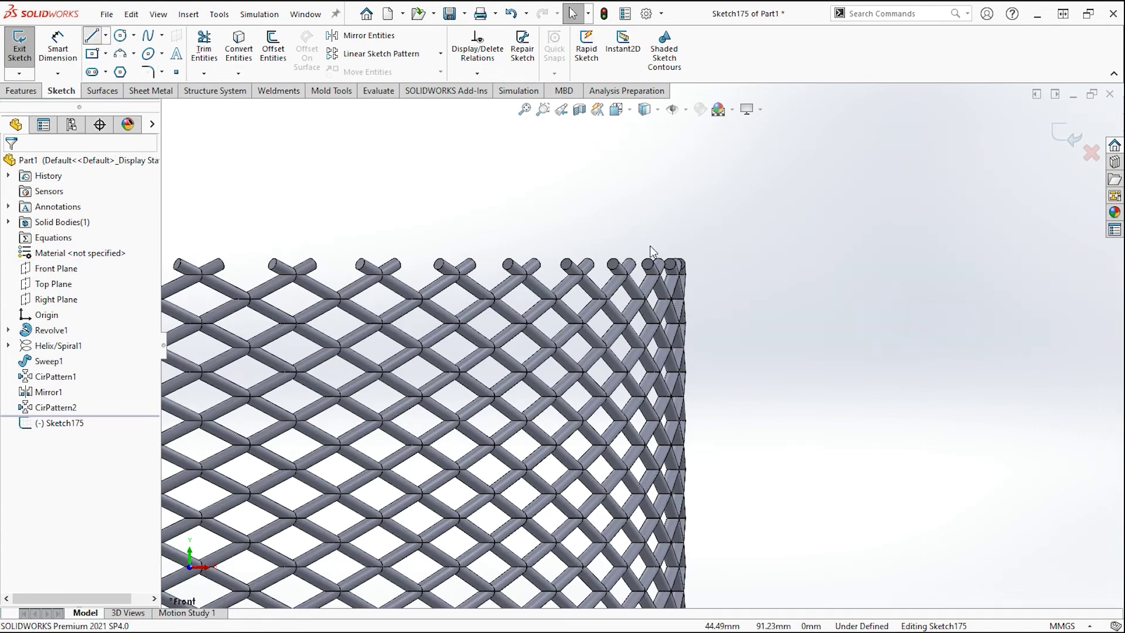
Step: Draw a small line rectangle straddling the mesh top and begin filleting its top edge
key(l)
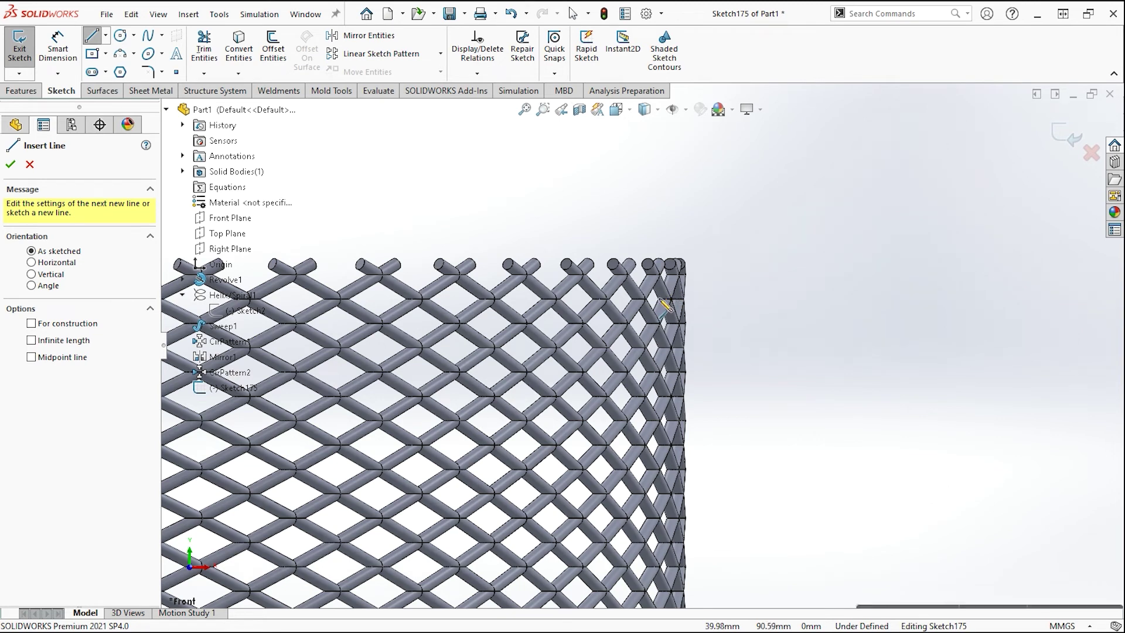
click(662, 316)
click(655, 241)
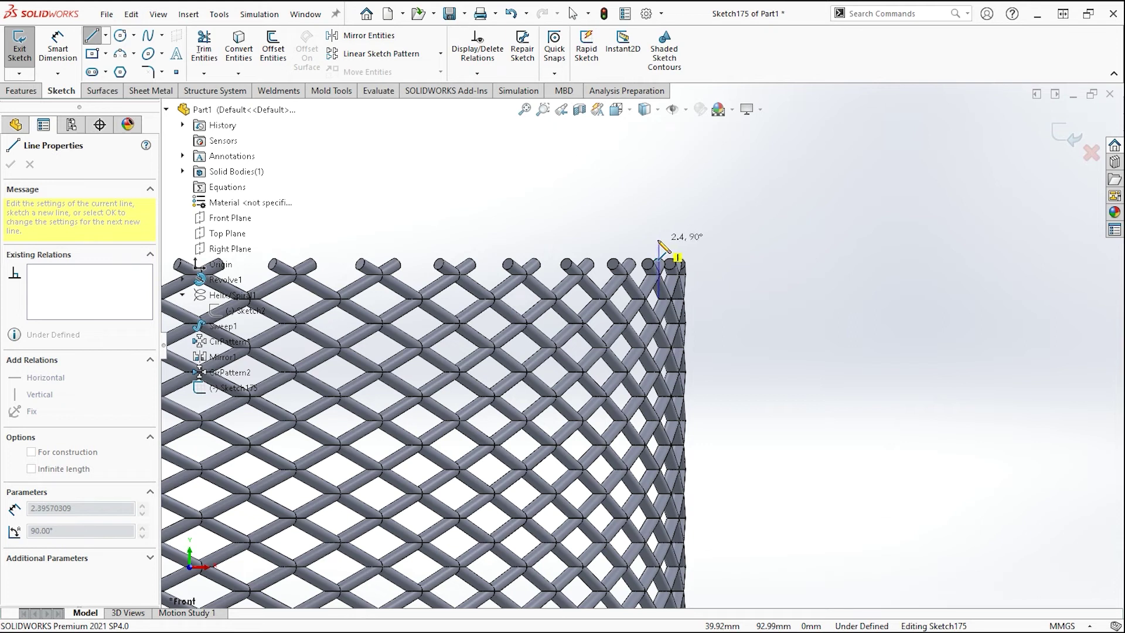
click(659, 241)
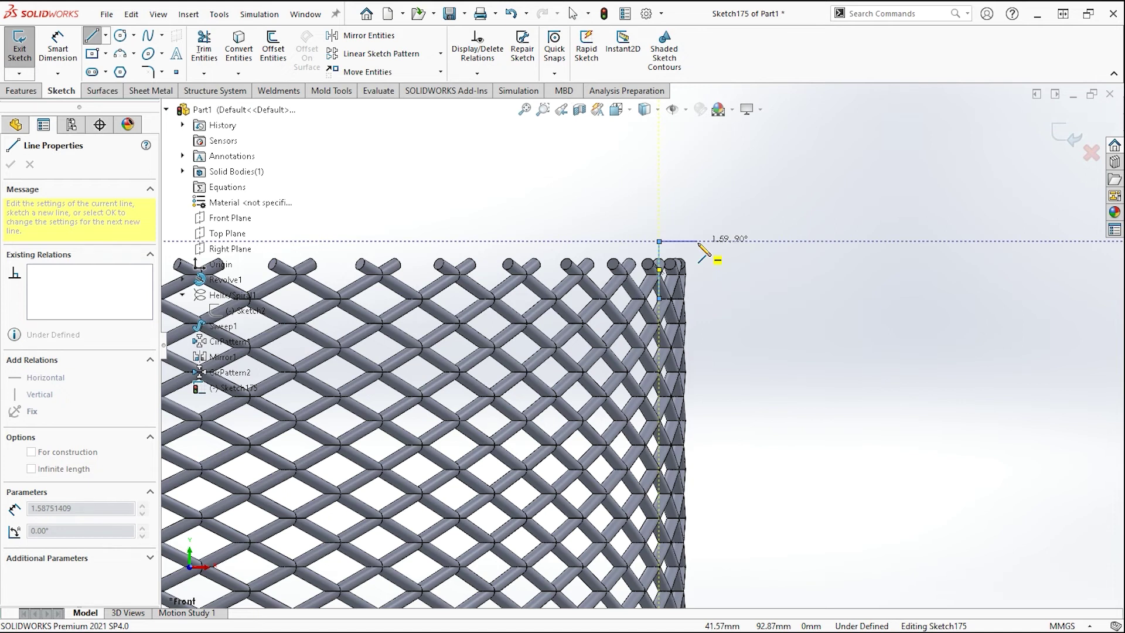
click(699, 241)
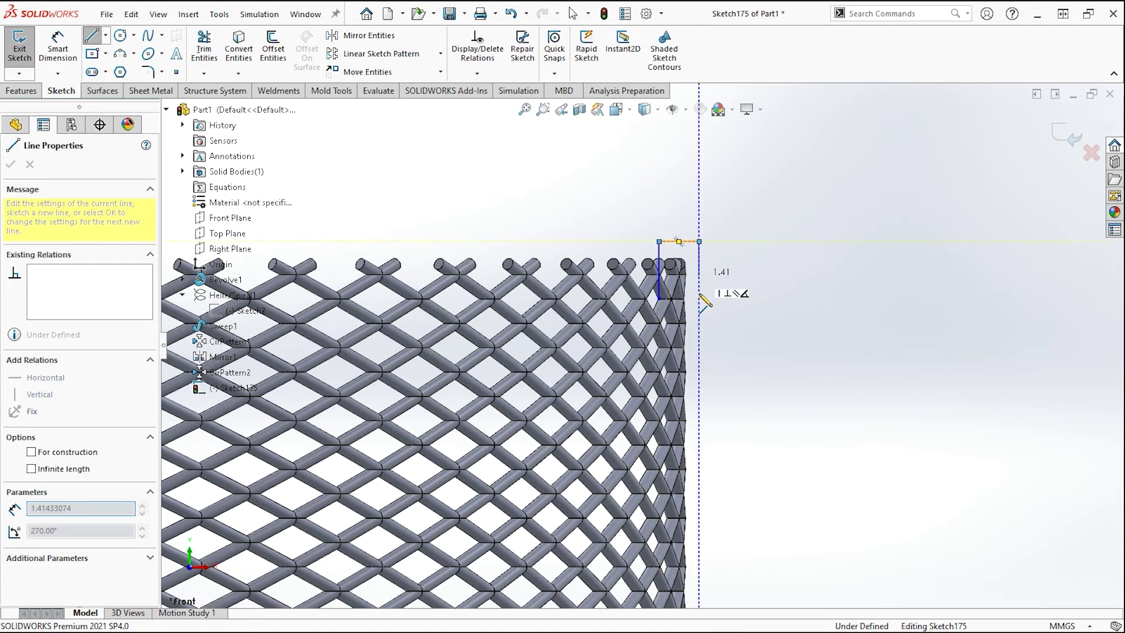
click(680, 298)
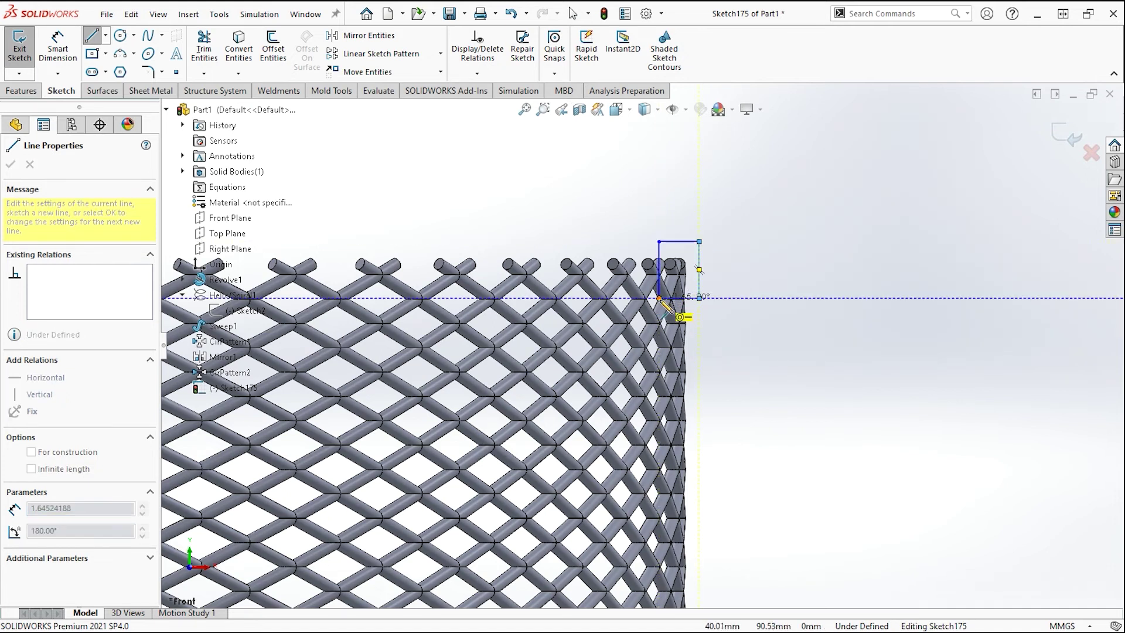
click(661, 299)
click(148, 72)
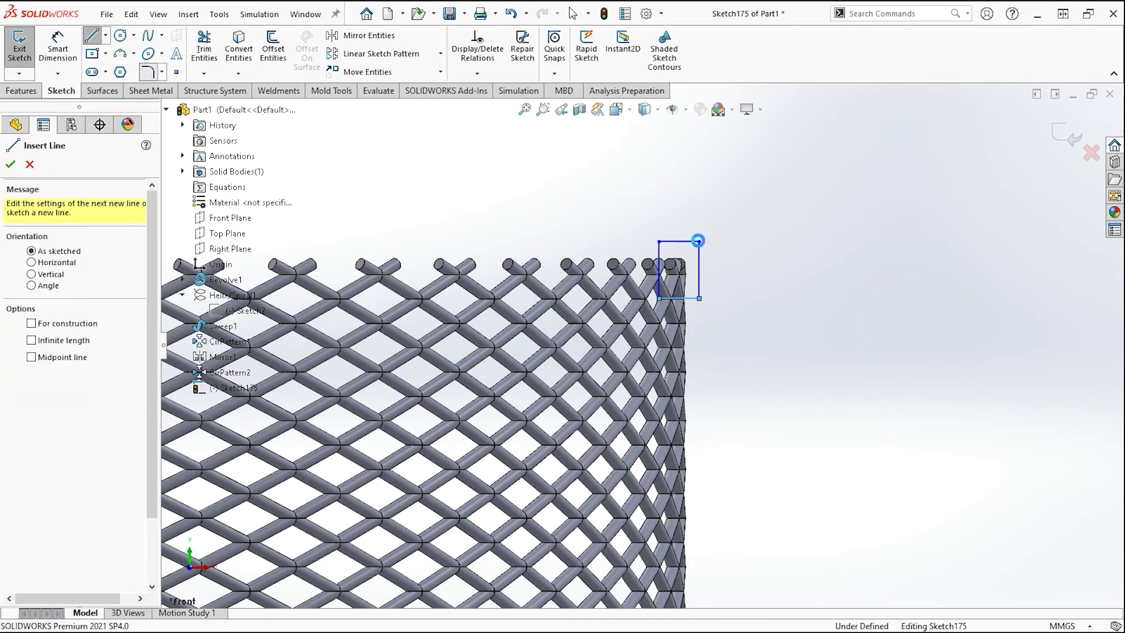
click(700, 243)
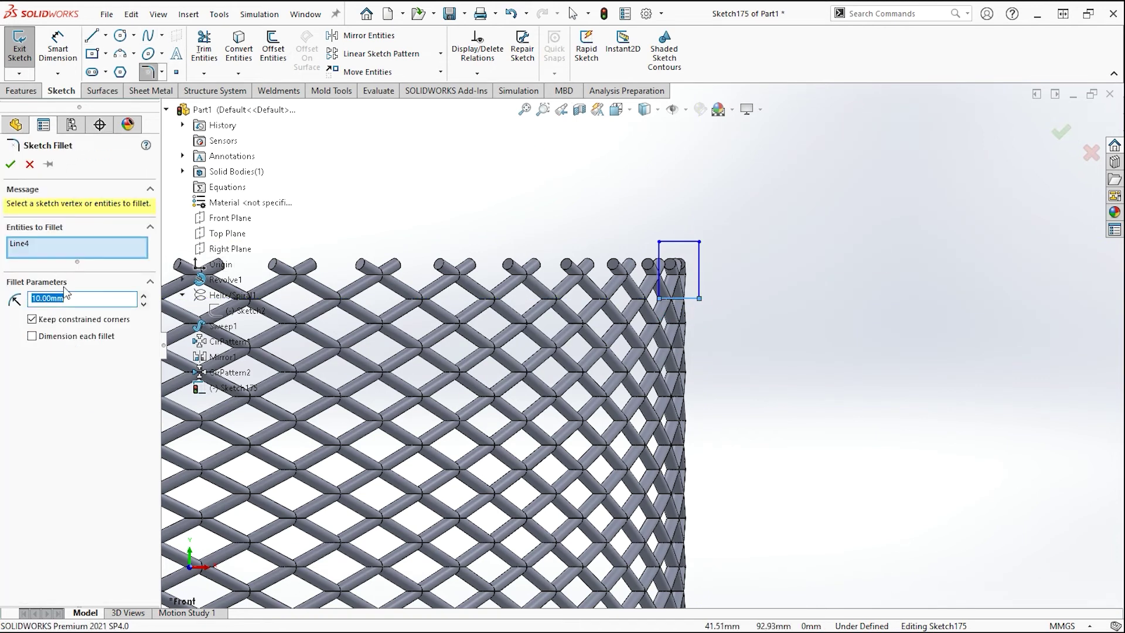
Step: Try a 1 mm fillet on the rim profile's edge, then remove the leftover edge entry
text(3)
click(700, 246)
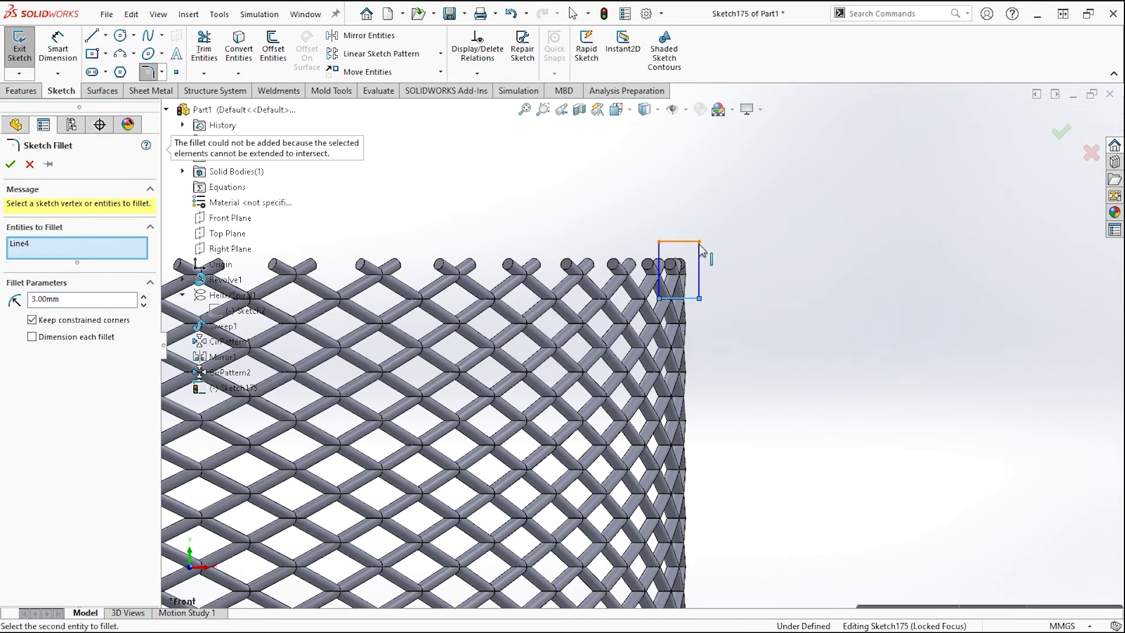
double_click(66, 300)
text(1)
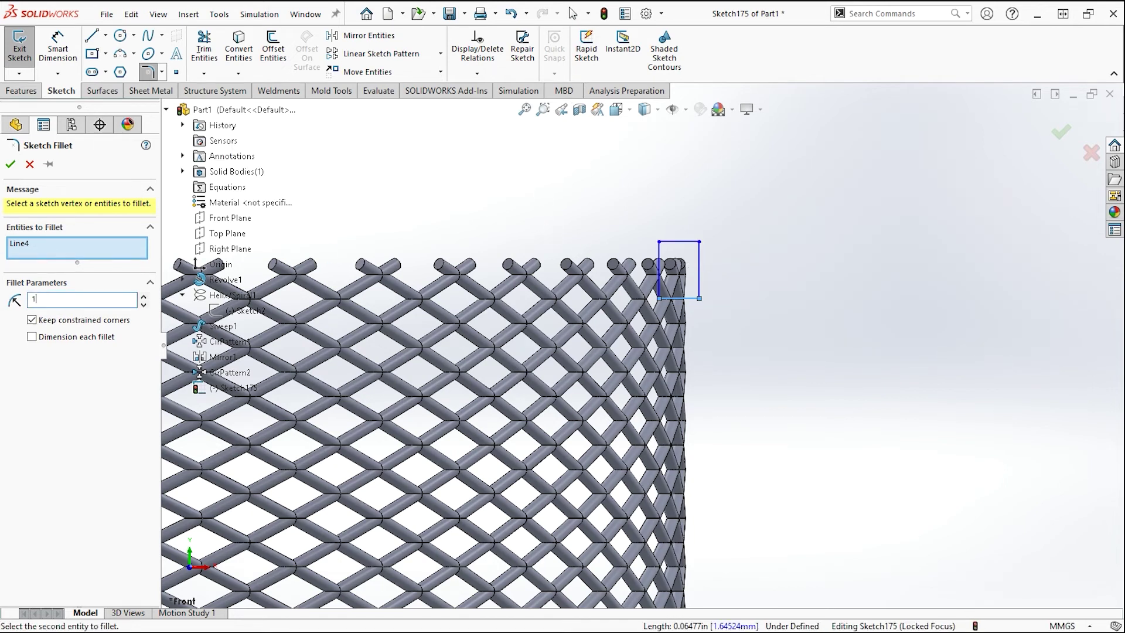
click(702, 246)
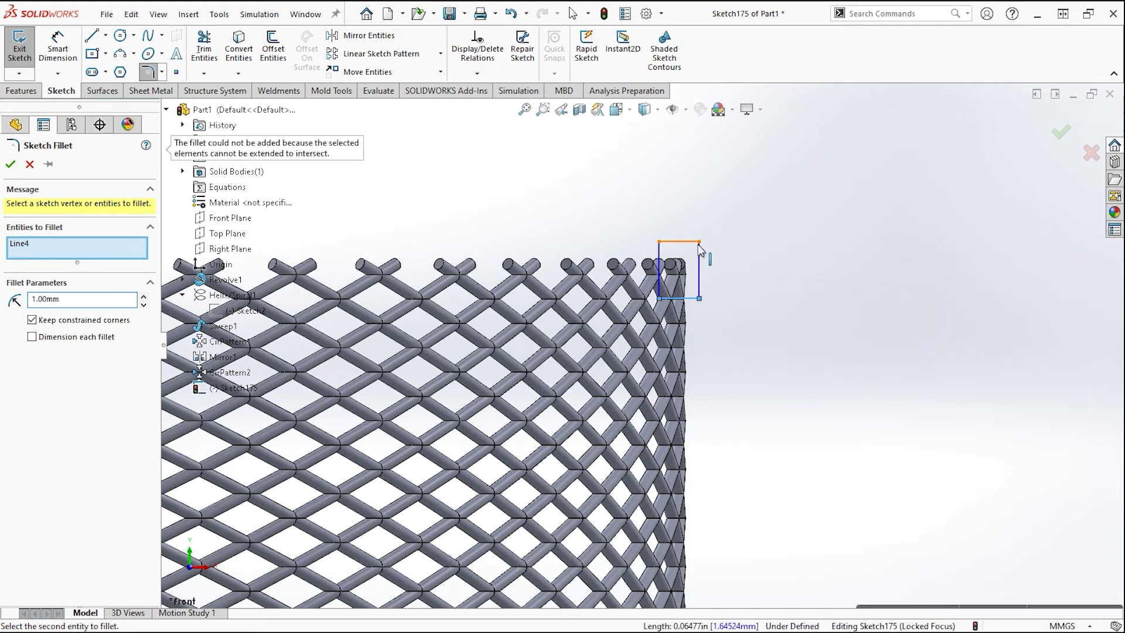
click(25, 245)
key(Delete)
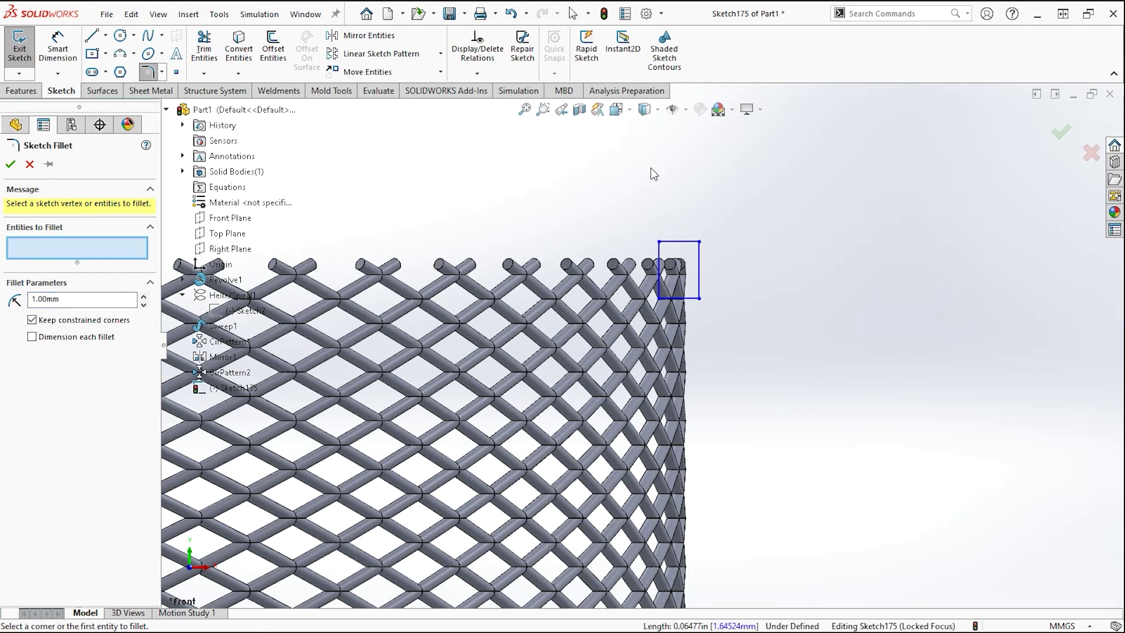
Step: Fillet the rectangle's top-right and bottom-right corners at 0.40 mm, then zoom out to the whole cylinder
click(699, 242)
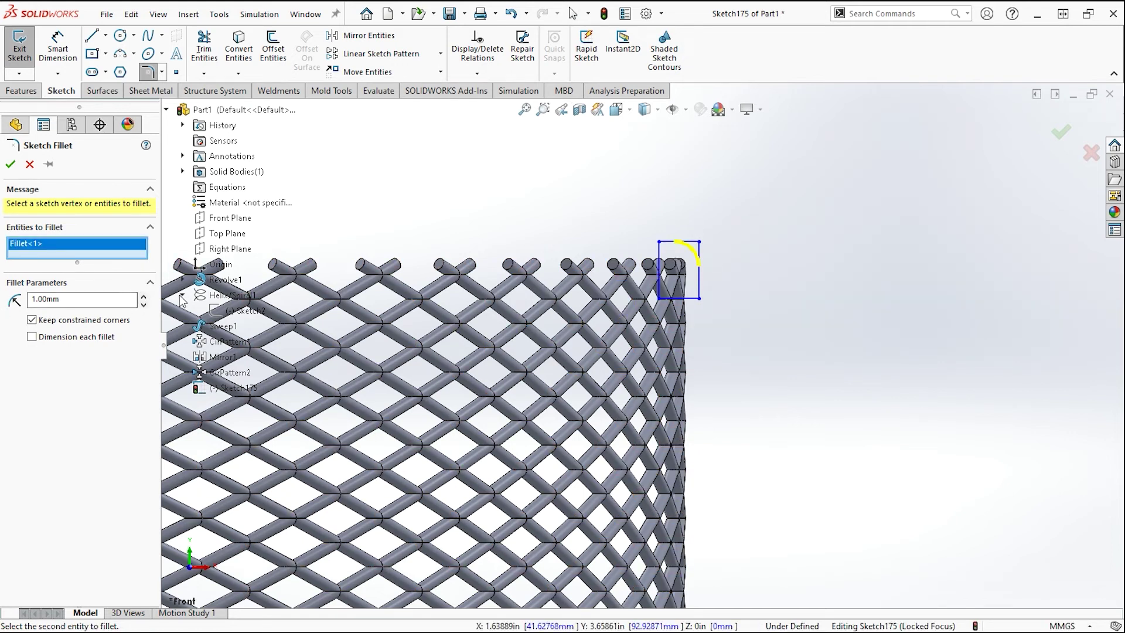
click(699, 300)
drag(106, 315, 7, 339)
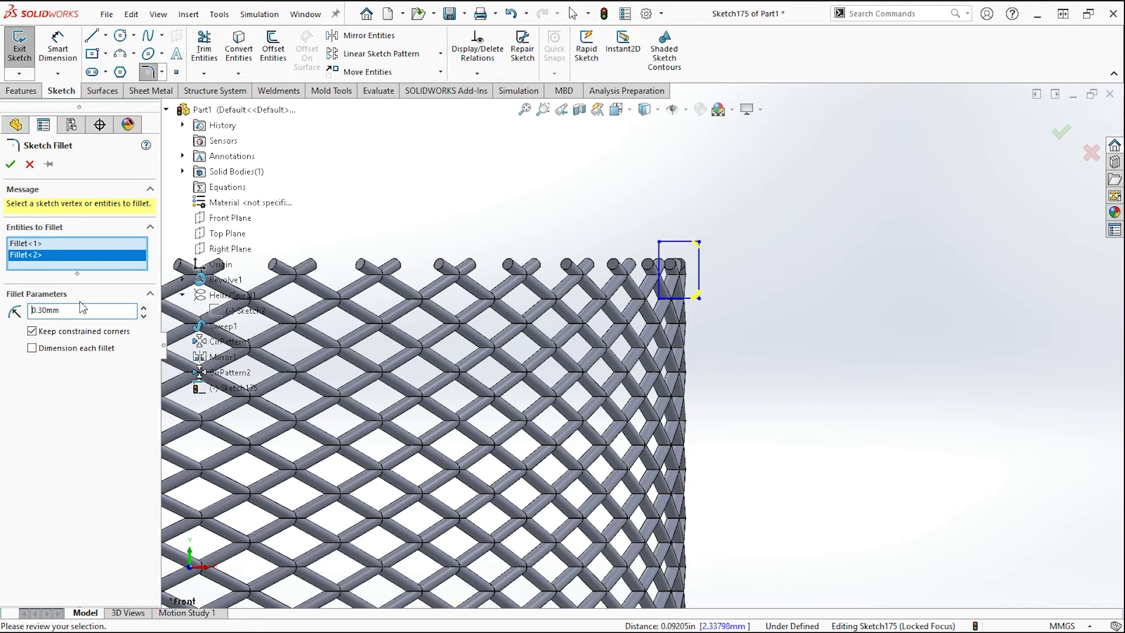
text(4)
click(1061, 131)
key(Escape)
scroll(645, 331, up, 5)
scroll(645, 331, up, 2)
scroll(645, 333, up, 2)
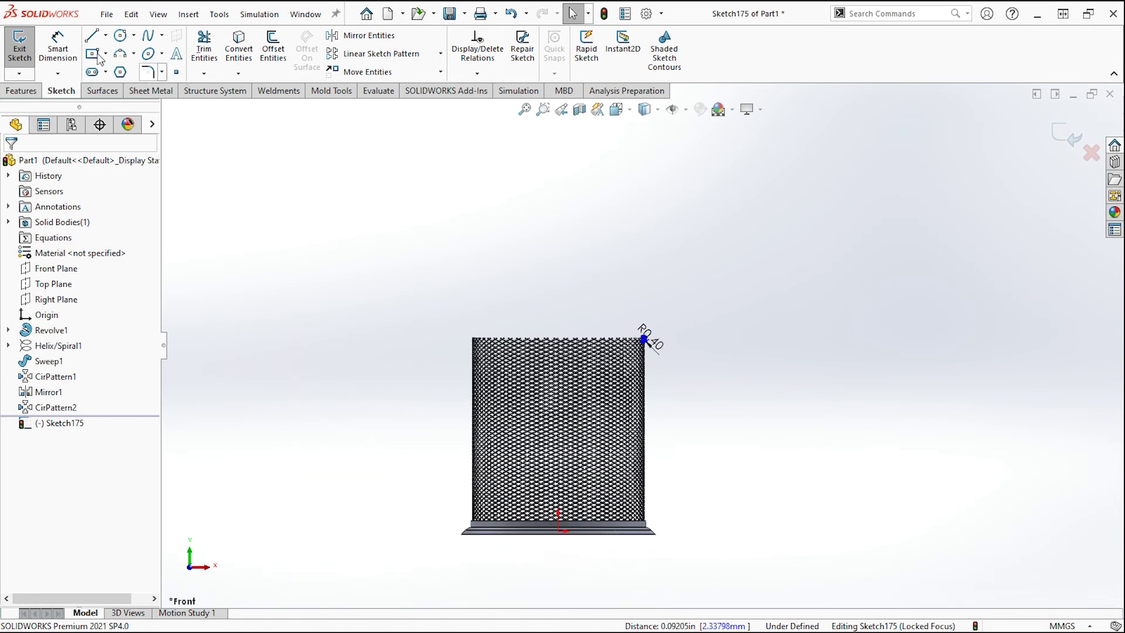
Step: Draw a vertical centreline on the basket's axis
click(105, 35)
click(110, 76)
click(558, 364)
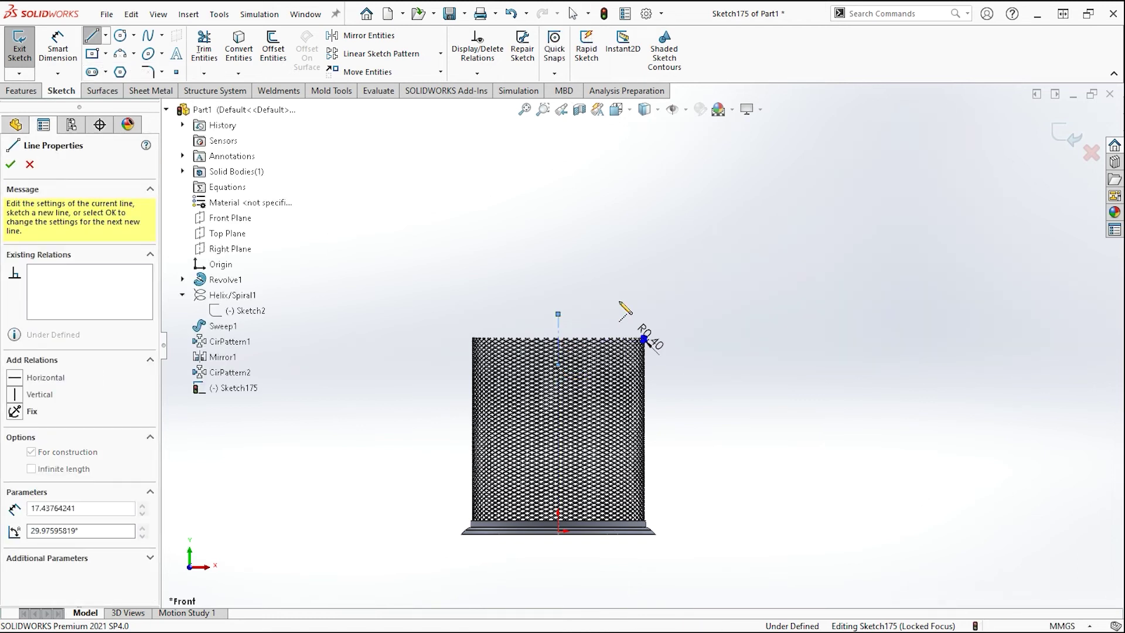
right_click(621, 299)
click(644, 306)
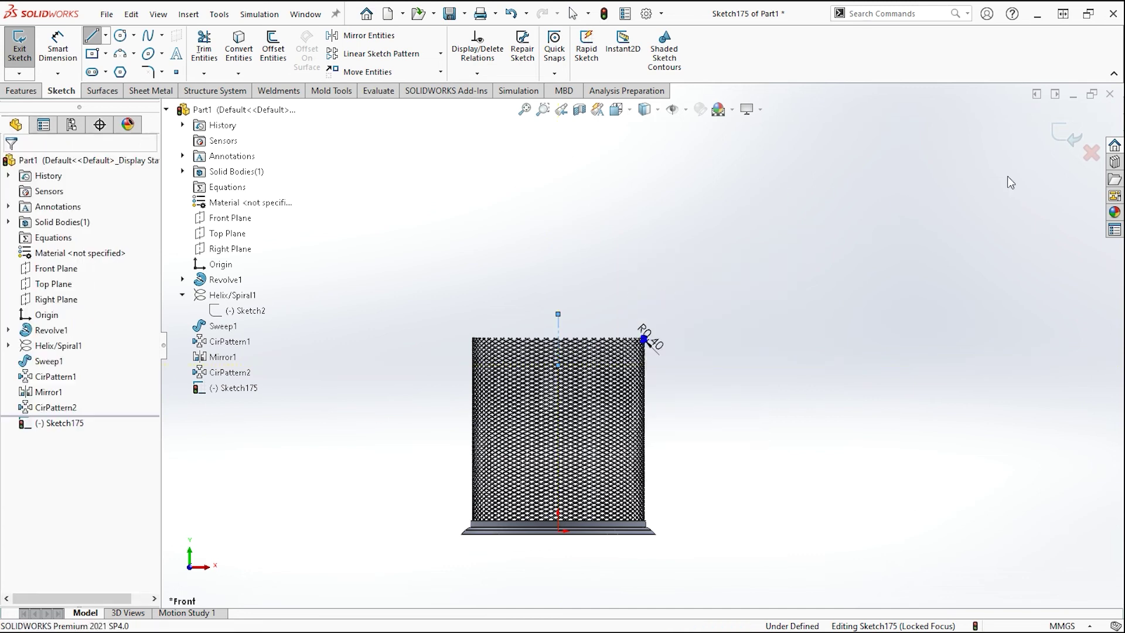
Step: Revolve the rim profile 360° about the centreline into Revolve2
click(22, 91)
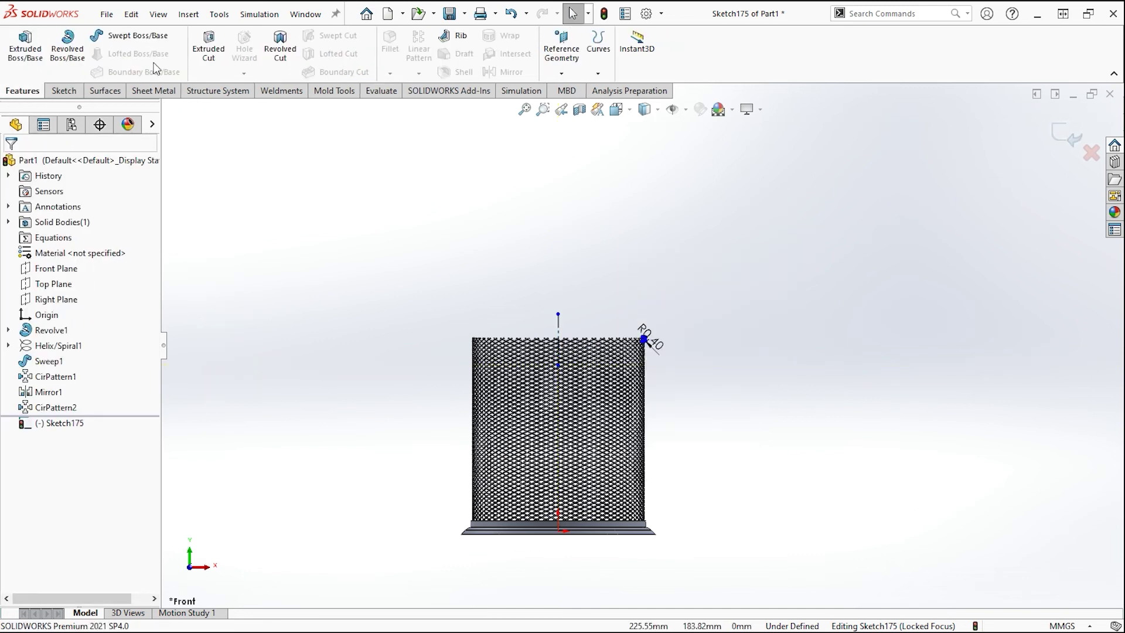
click(67, 45)
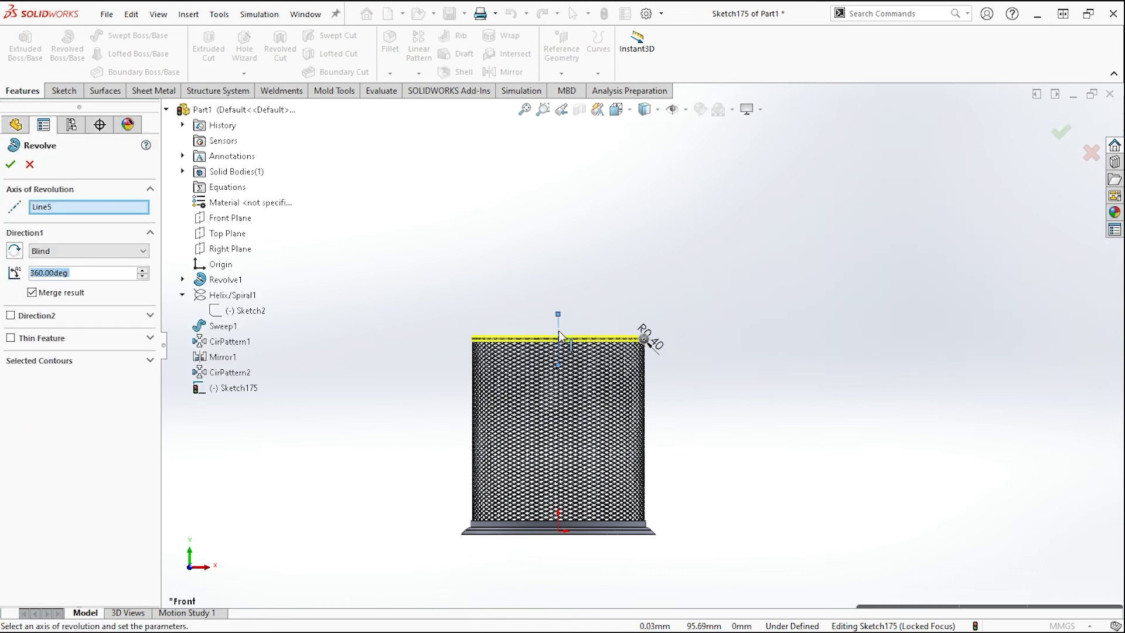
middle_drag(561, 353, 593, 388)
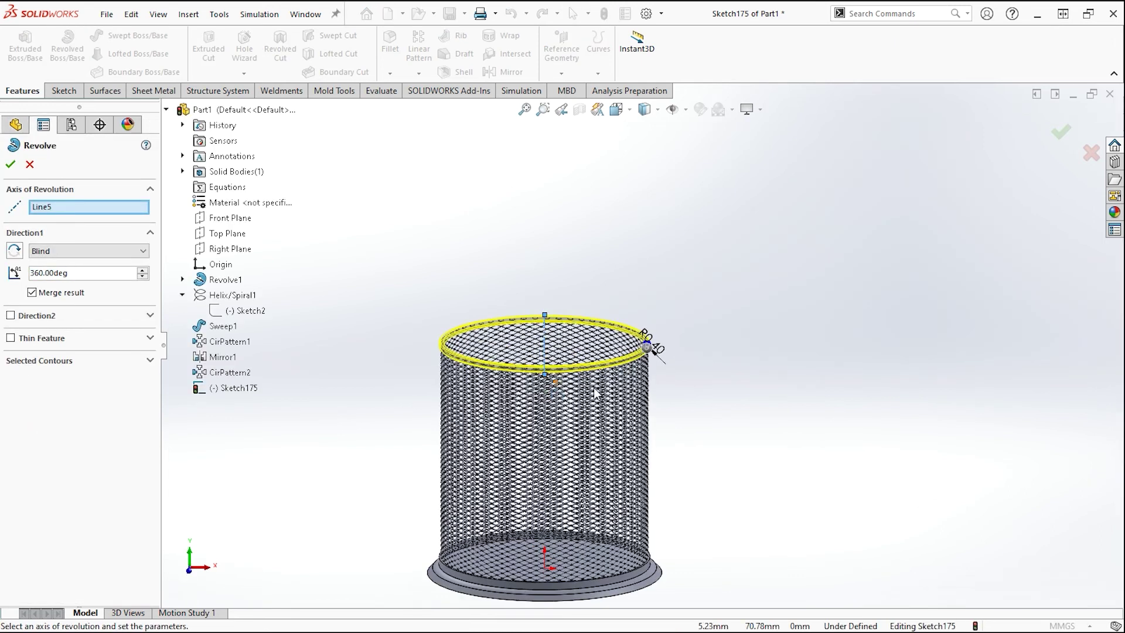
scroll(636, 368, down, 5)
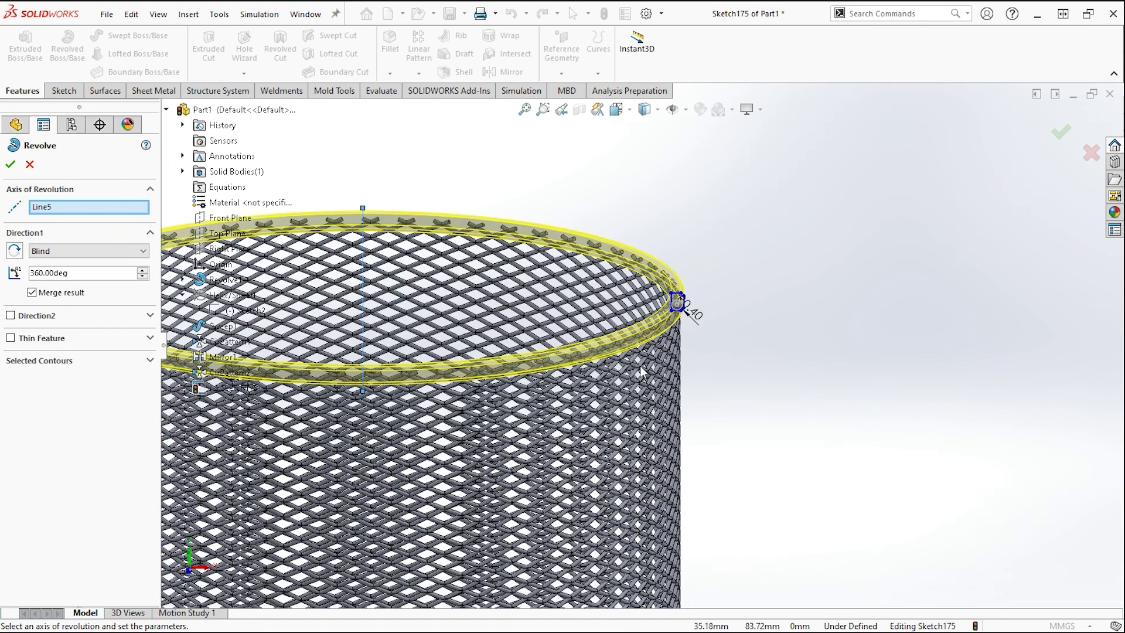
middle_drag(643, 372, 542, 343)
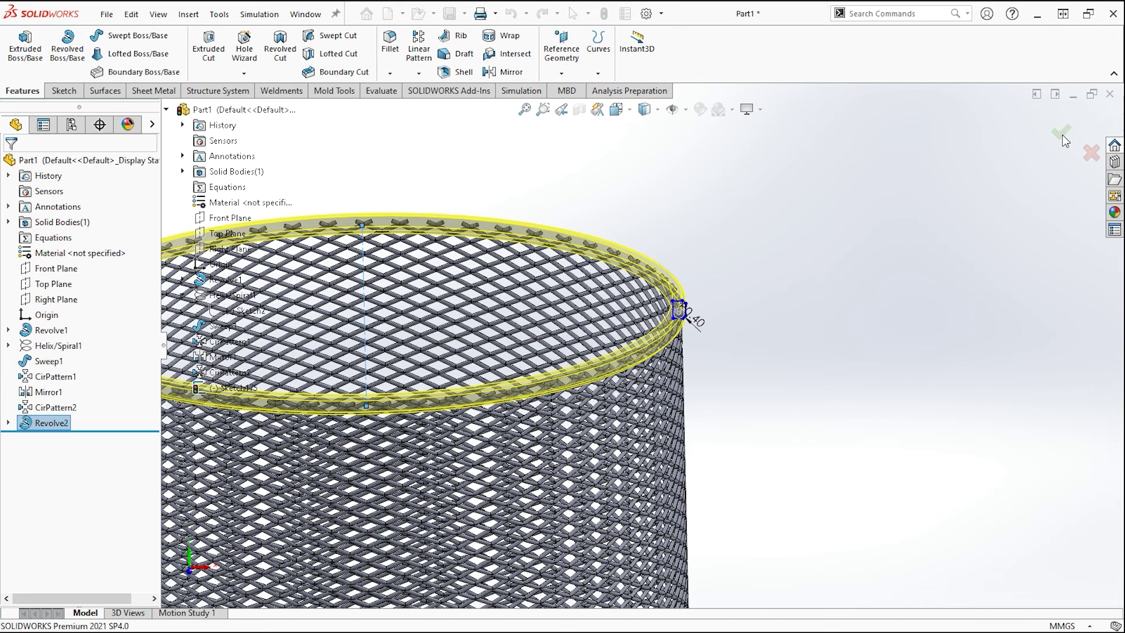
click(1008, 322)
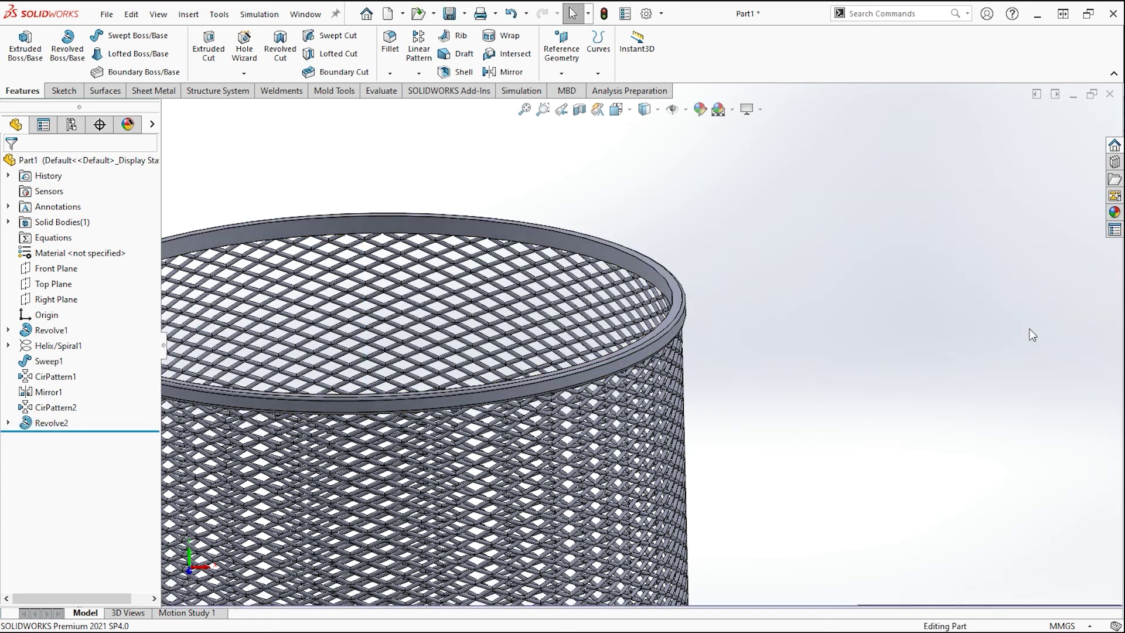
Step: Orbit to a side view and reopen Revolve1's Sketch1 for editing
scroll(669, 389, up, 8)
mouse_move(638, 440)
middle_down()
mouse_move(661, 351)
mouse_move(701, 392)
mouse_move(622, 384)
mouse_move(630, 452)
middle_up()
key(space)
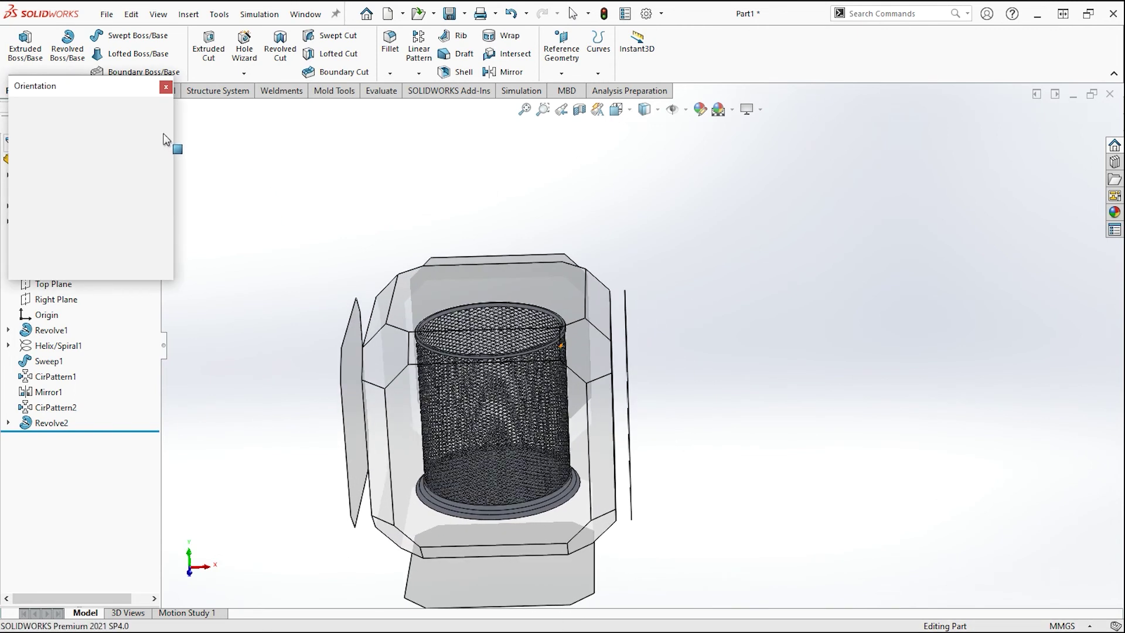
click(155, 129)
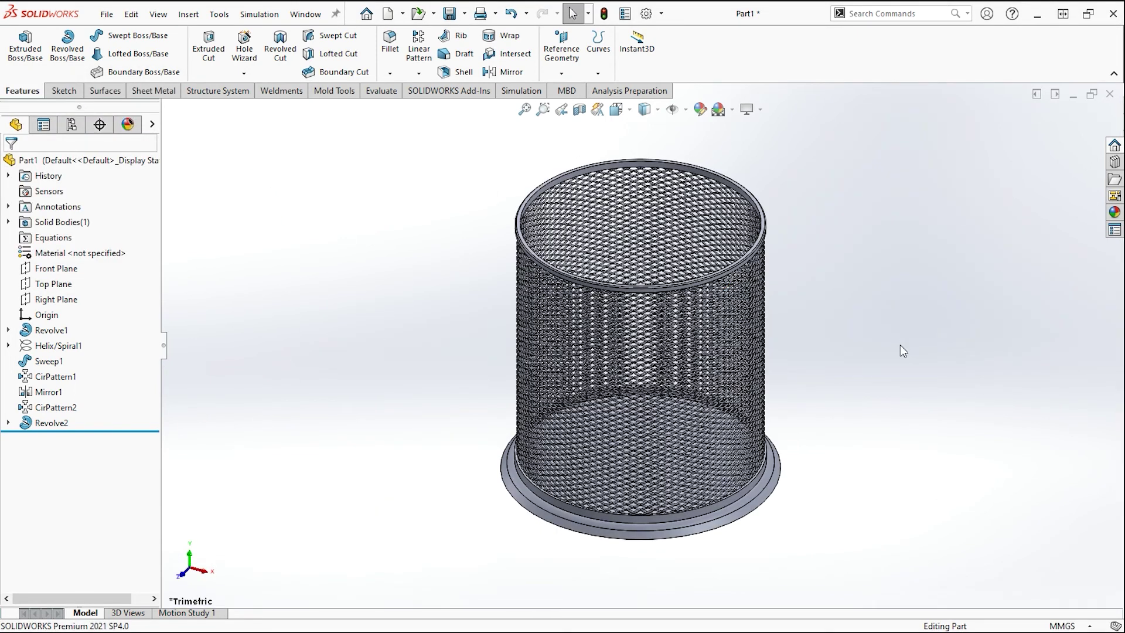
click(37, 396)
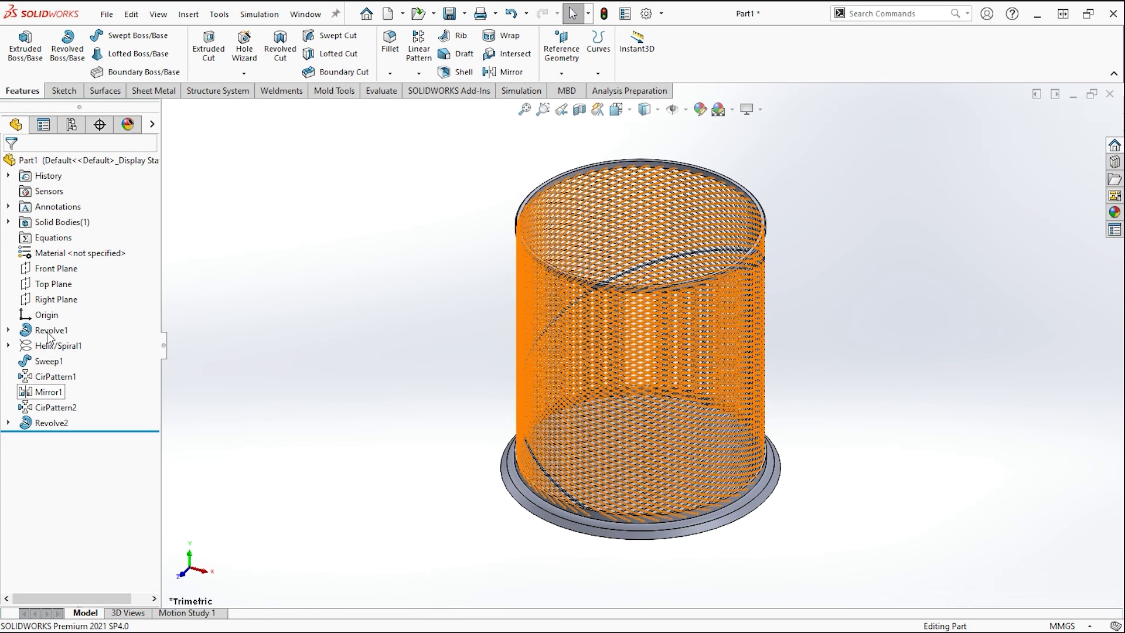
click(48, 331)
click(77, 291)
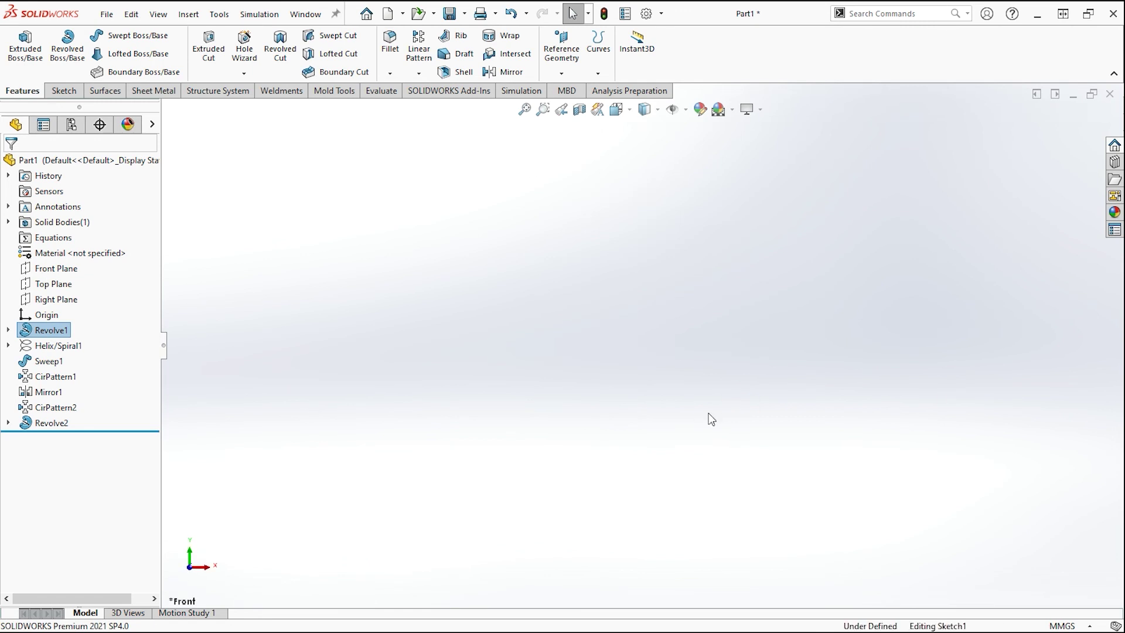
Step: Change the base profile's R5.00 arc radius to 2 mm
scroll(737, 363, down, 2)
scroll(726, 329, down, 2)
scroll(703, 346, down, 3)
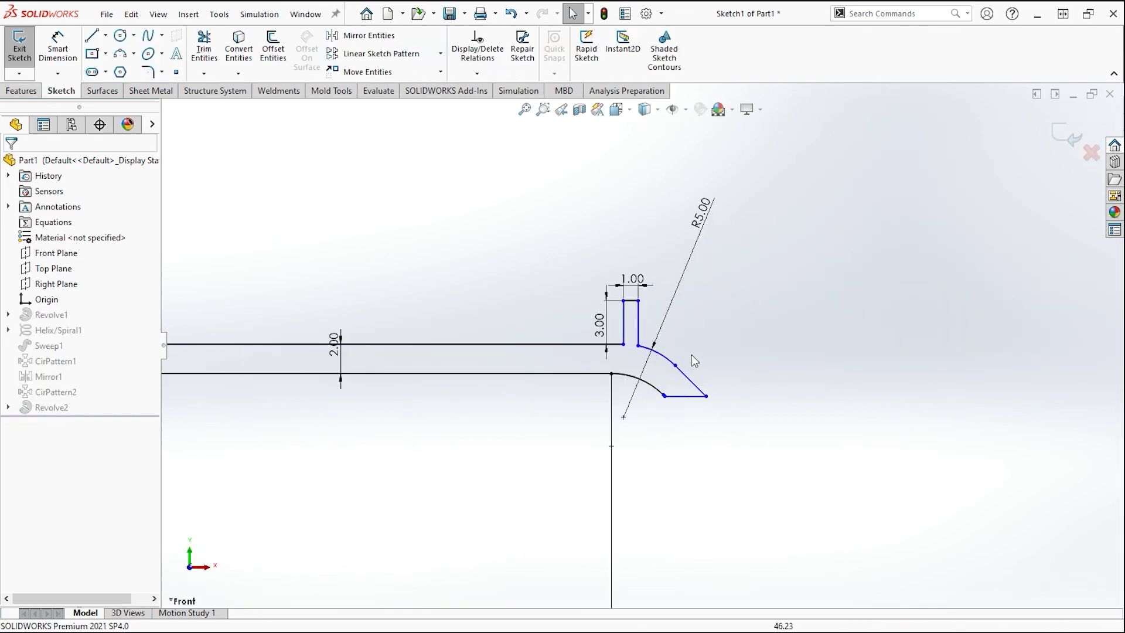
double_click(697, 220)
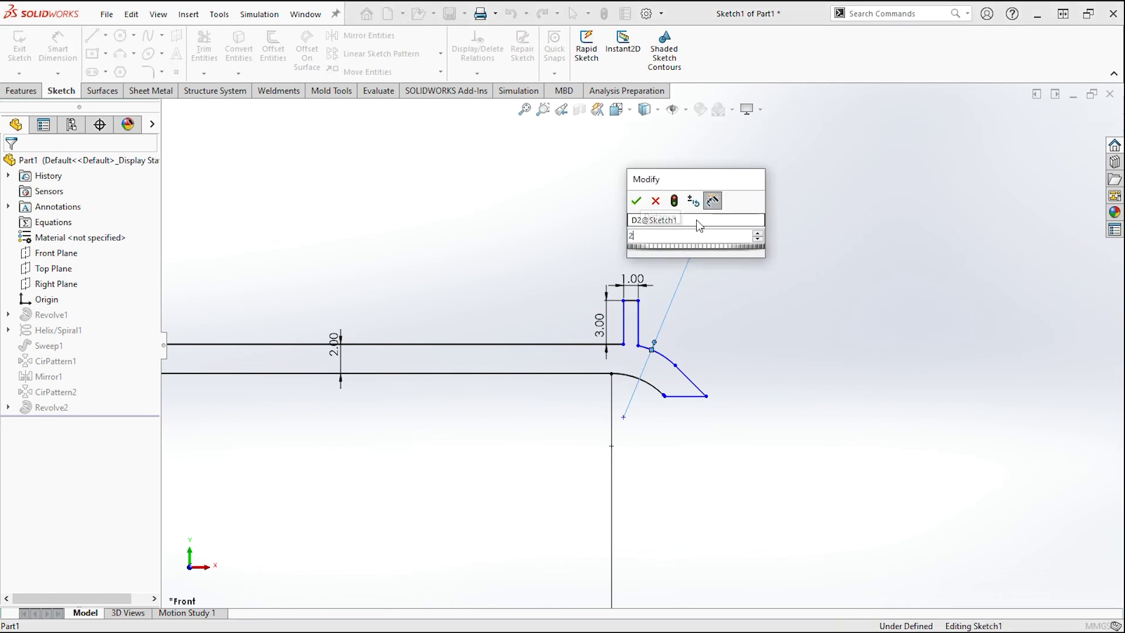
key(Return)
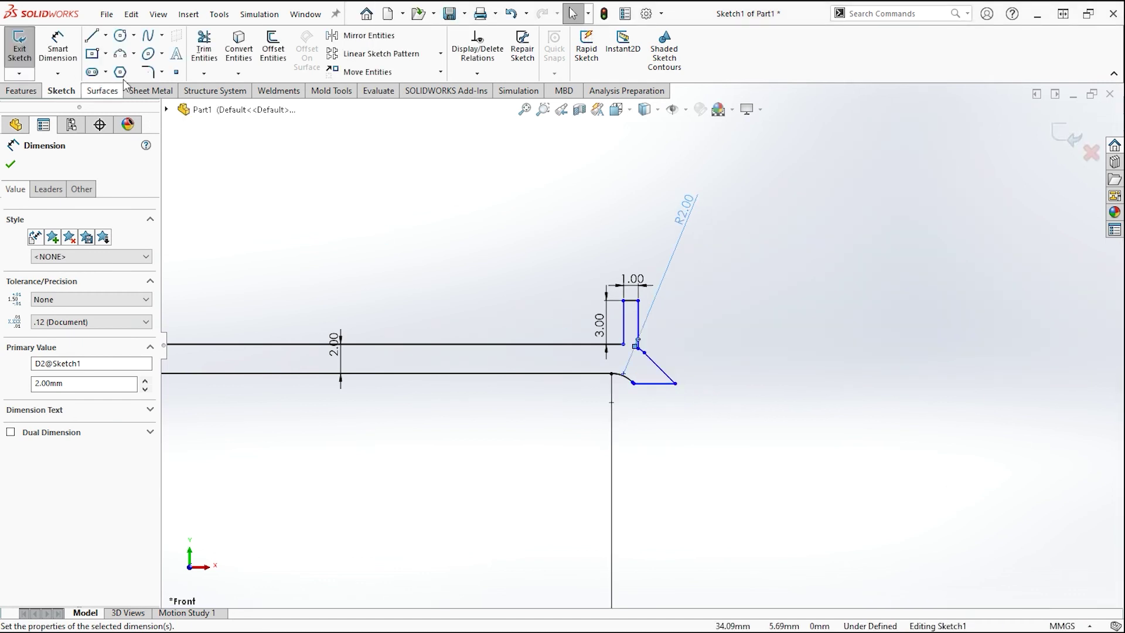
Step: Add a 1 mm sketch fillet to the profile corner and rebuild the base
click(147, 72)
text(1)
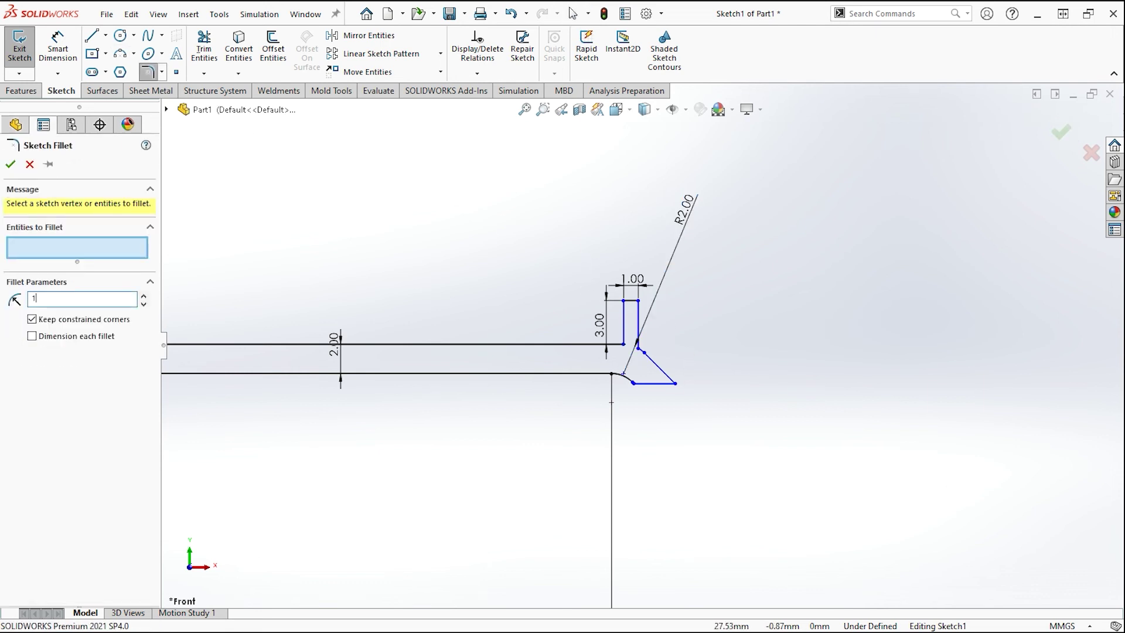
click(677, 386)
right_click(678, 391)
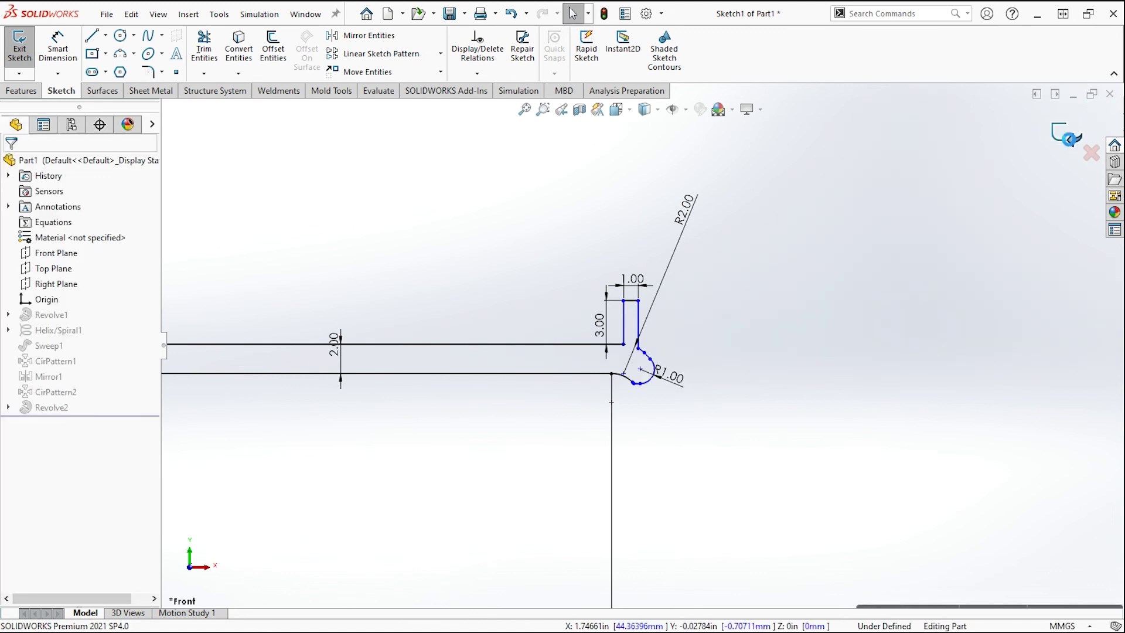
key(ctrl+b)
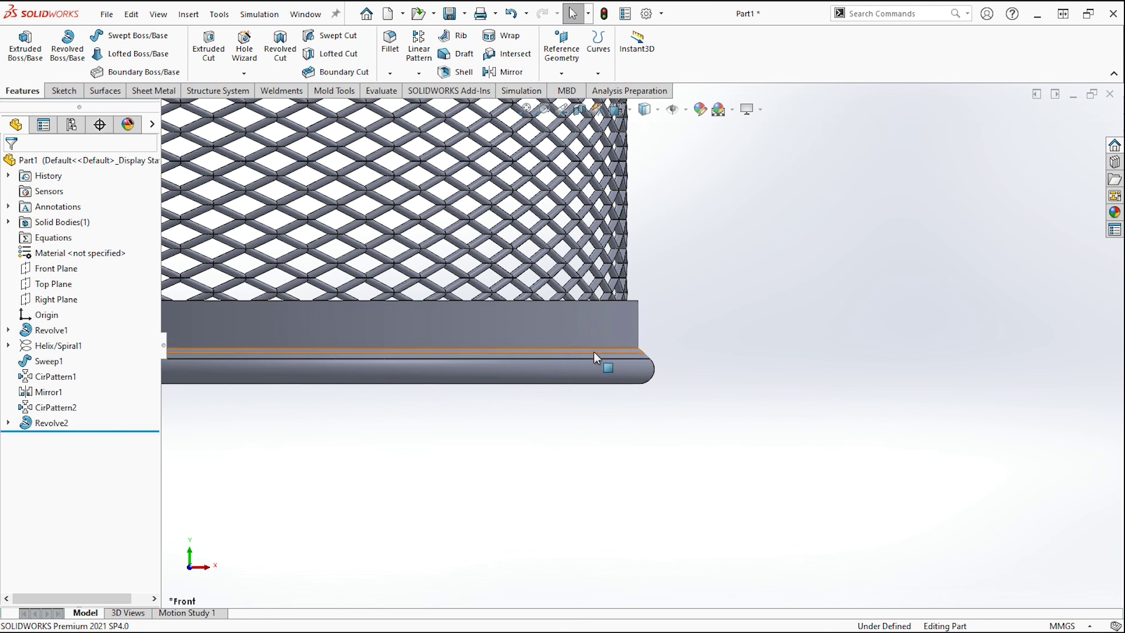
scroll(593, 351, up, 5)
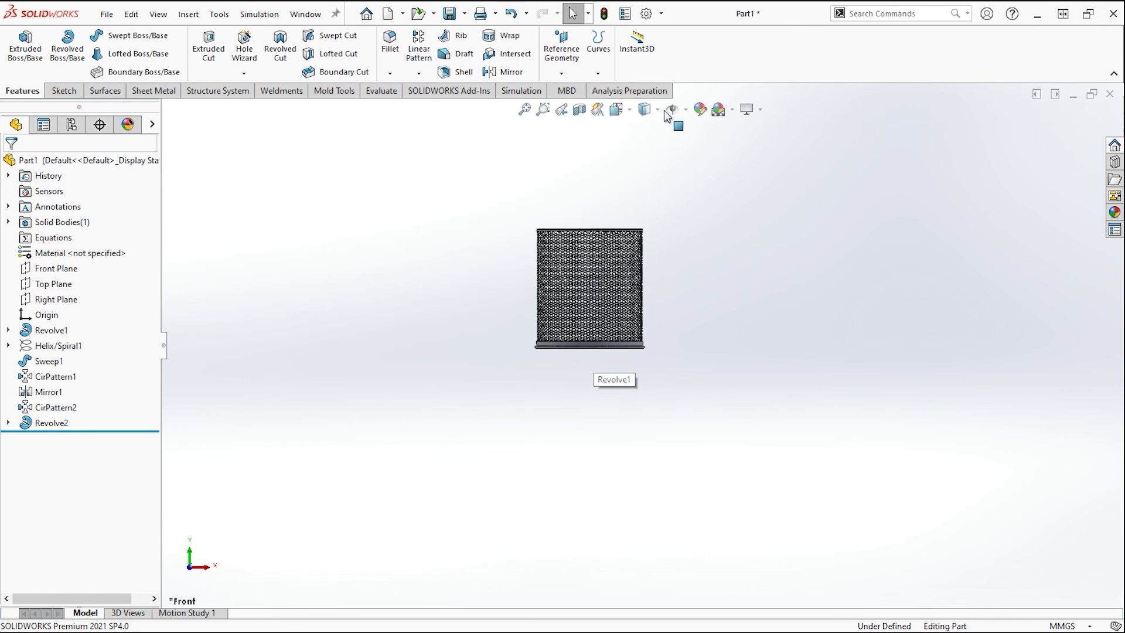
click(615, 110)
click(628, 109)
click(696, 150)
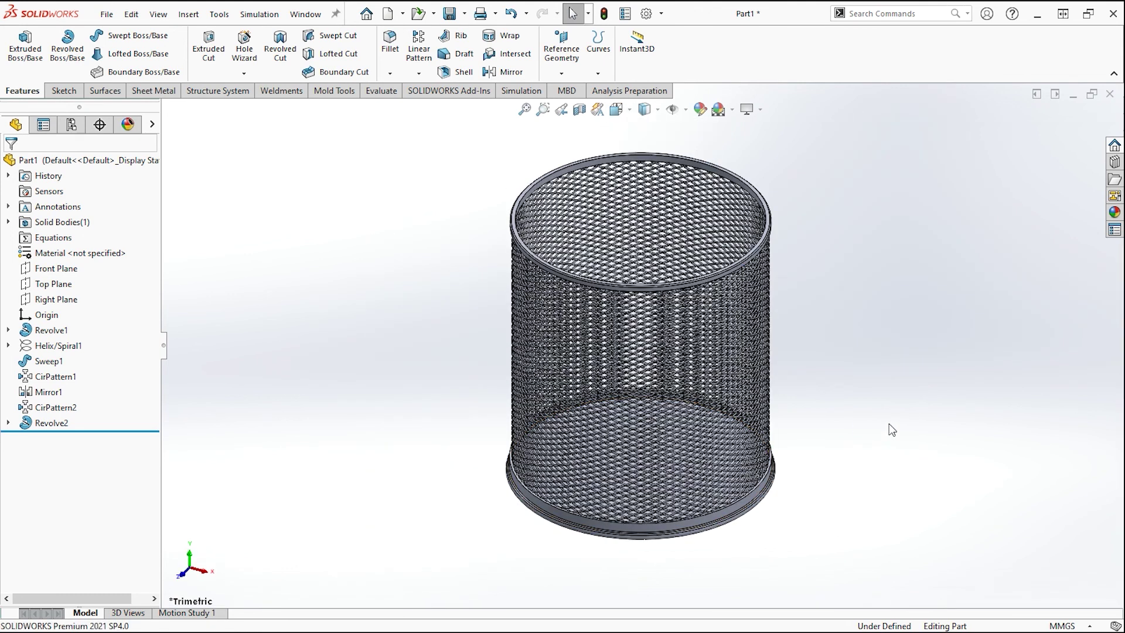
mouse_move(791, 346)
middle_down()
mouse_move(753, 371)
mouse_move(806, 336)
mouse_move(851, 354)
mouse_move(851, 394)
mouse_move(831, 390)
mouse_move(838, 398)
middle_up()
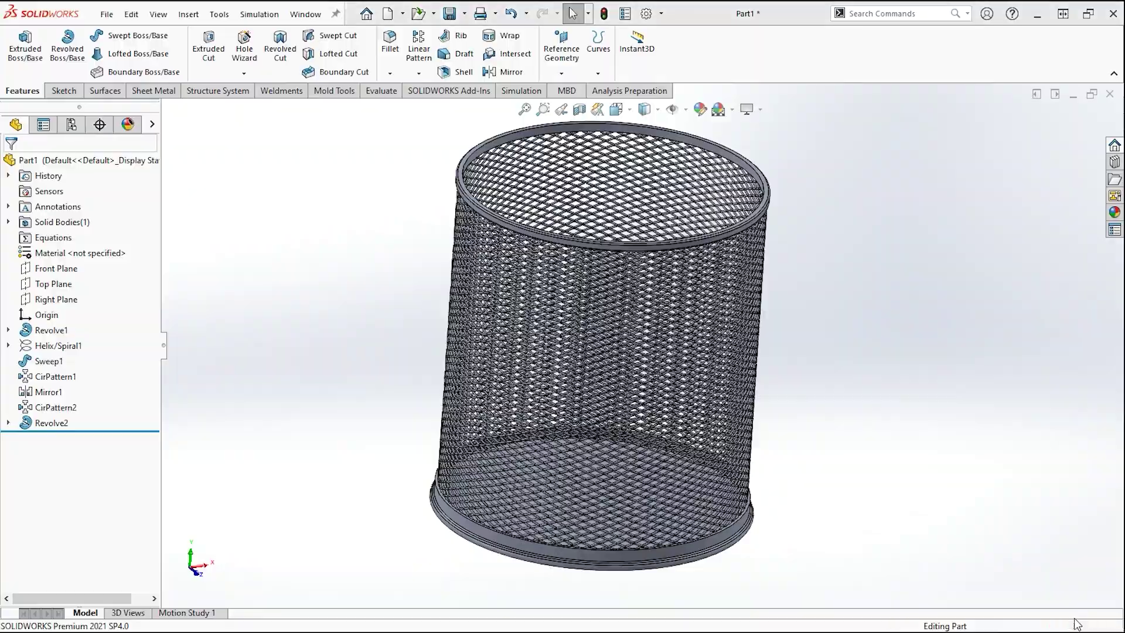